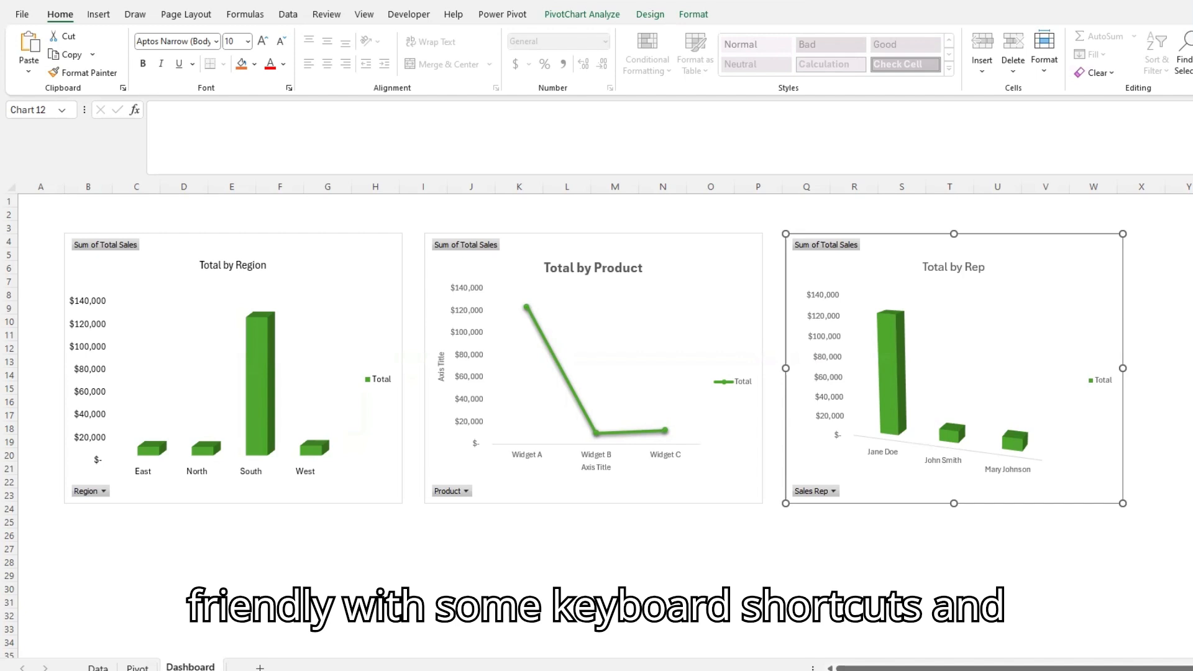
Try refreshing all the pivot charts on the Dashboard sheet from their source data
key(ctrl+alt+F5)
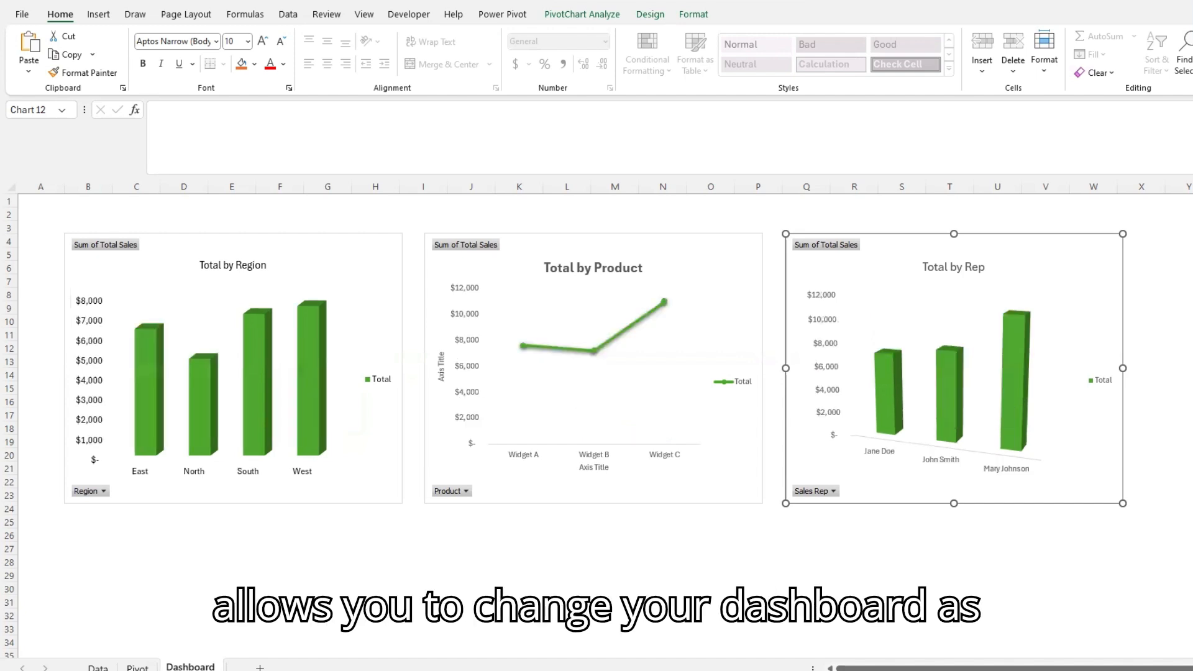
key(ctrl+z)
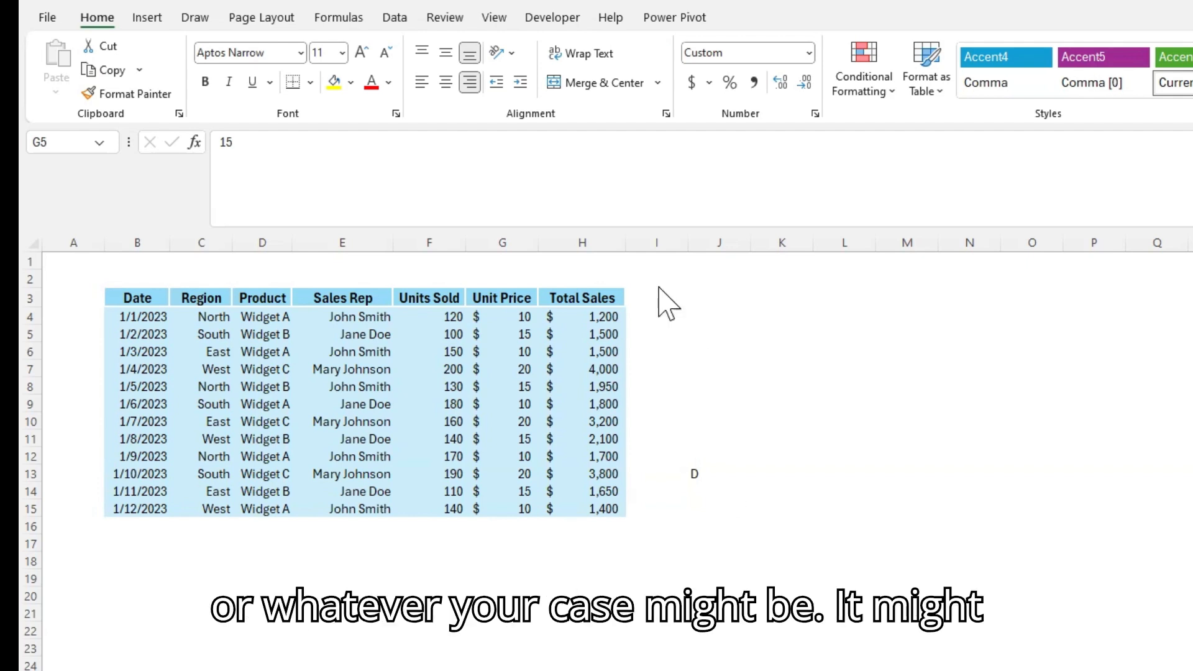
Remove all borders from the sales table in B3:H15
click(334, 321)
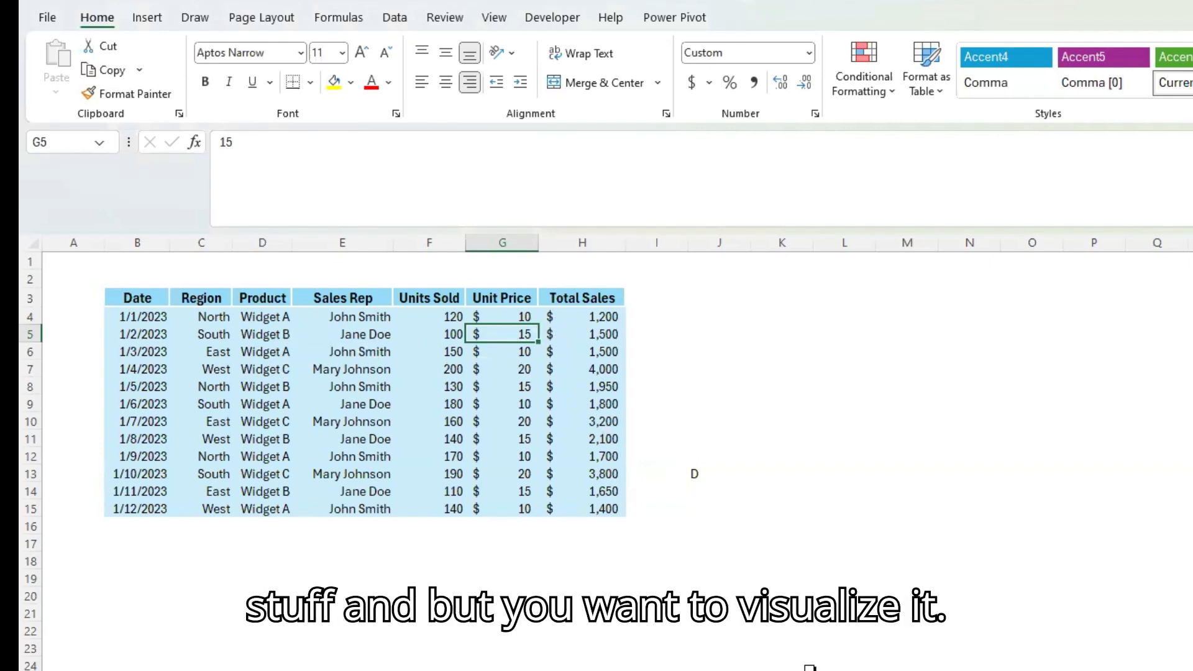
click(127, 352)
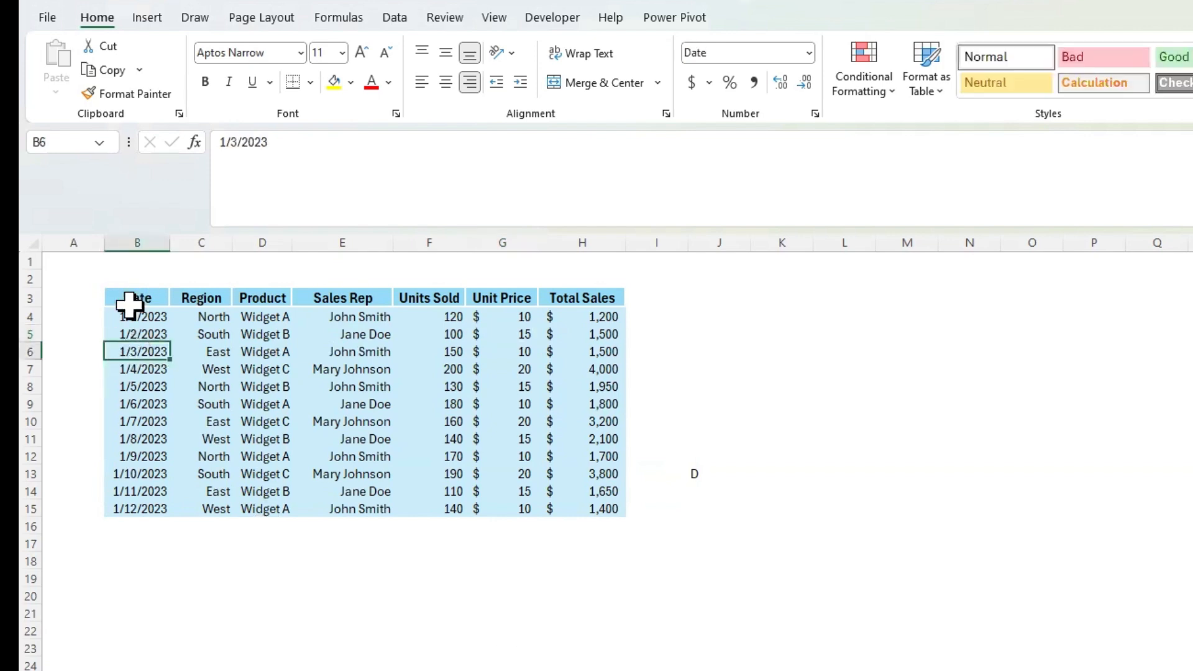
drag(127, 301, 617, 514)
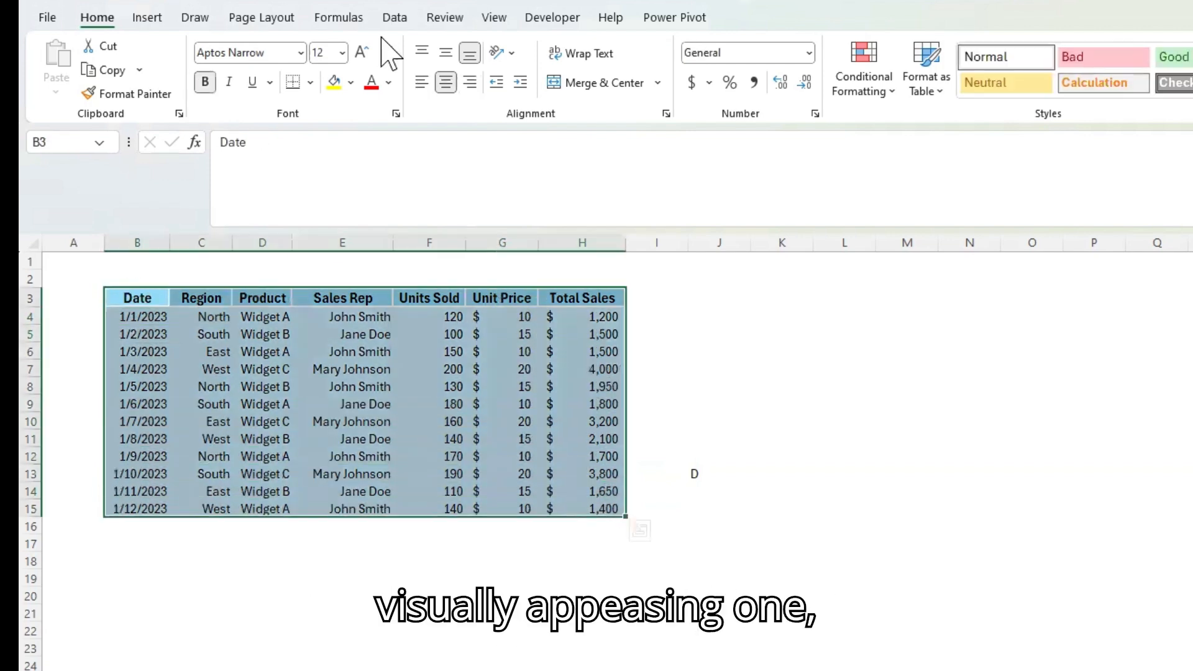
click(310, 83)
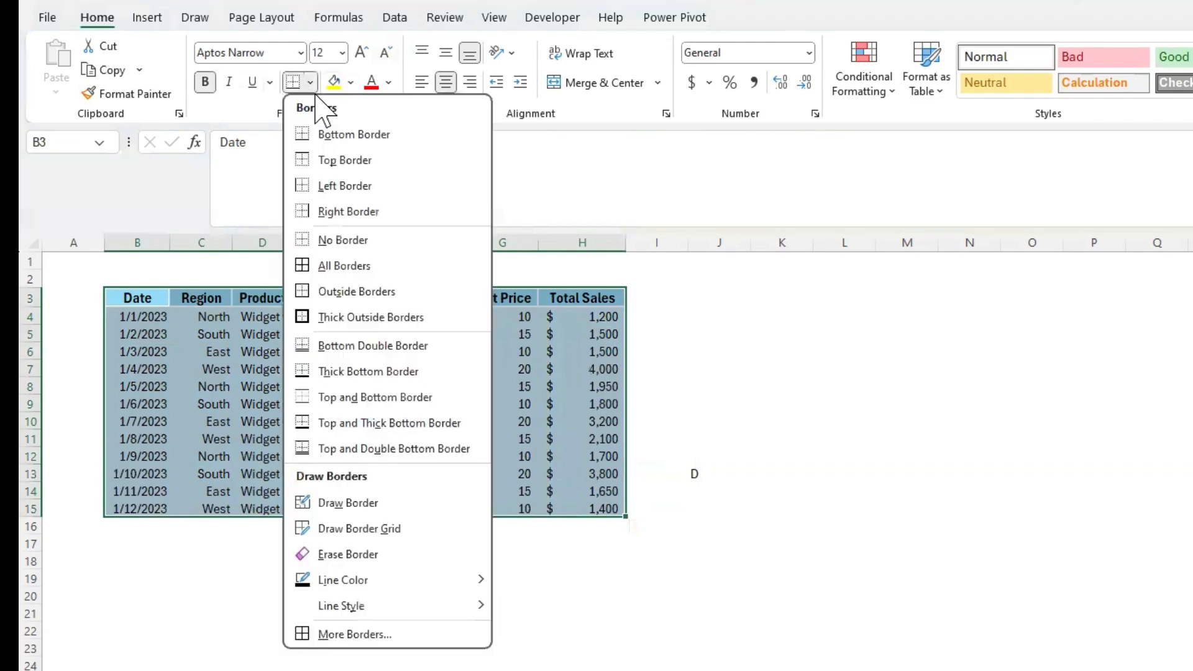
click(394, 263)
click(835, 385)
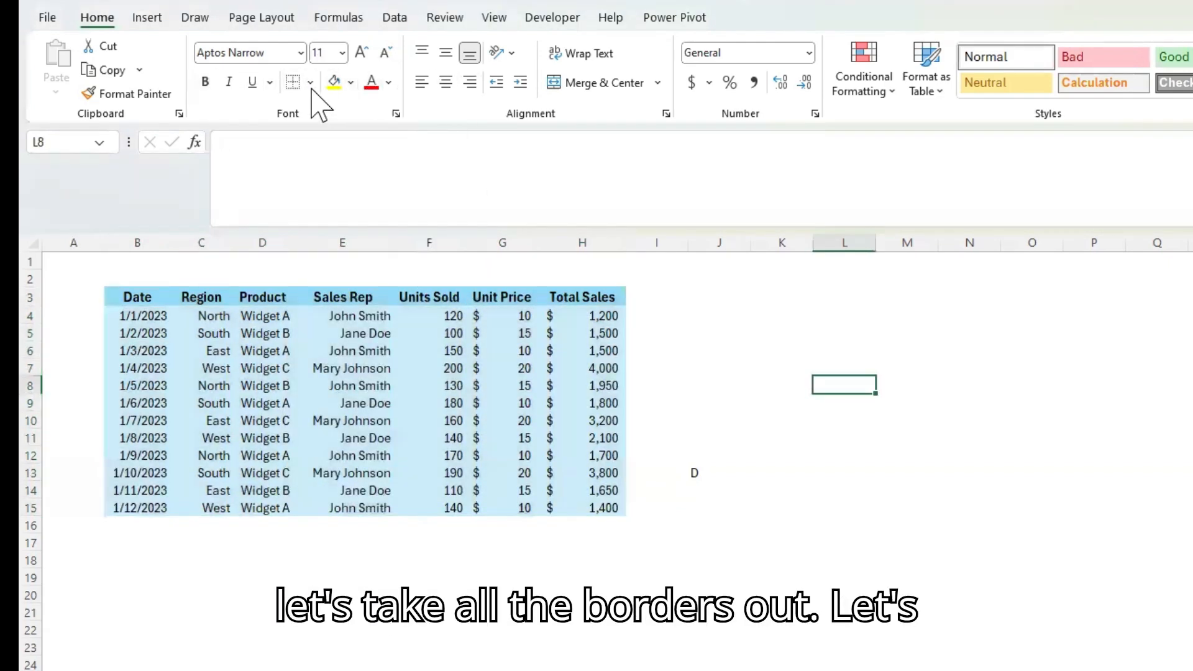
Fill the table's header row B3:H3 with a light green from the theme colors
click(352, 82)
key(Escape)
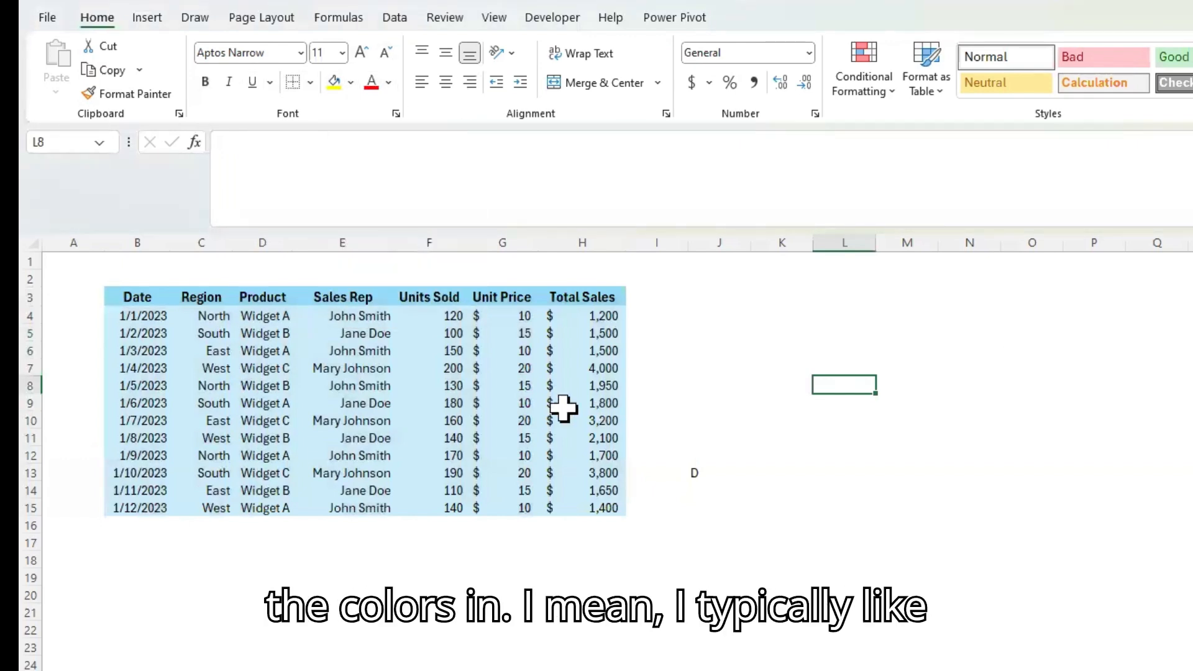
drag(131, 315, 803, 404)
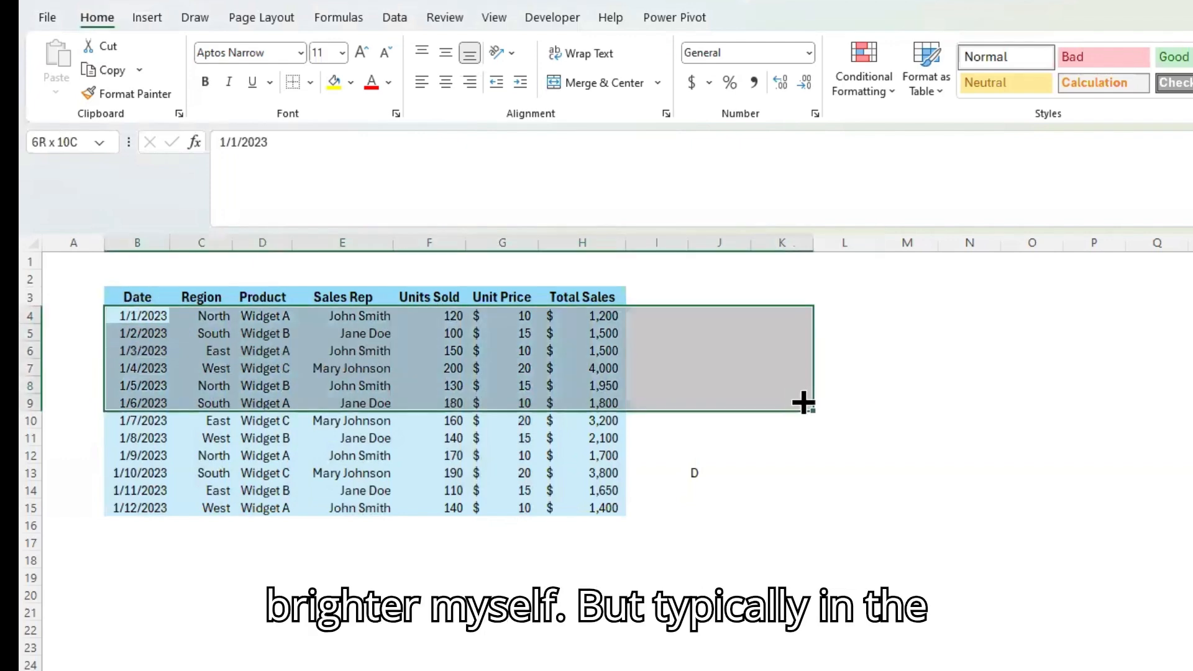
click(129, 296)
drag(129, 296, 624, 299)
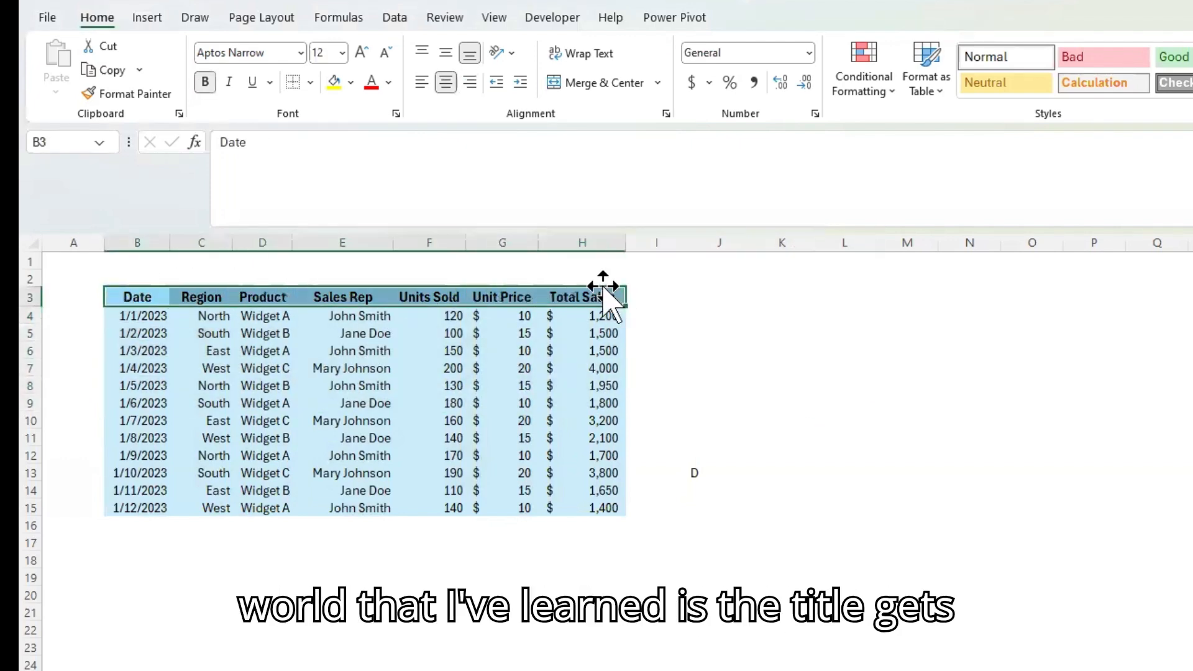
click(353, 83)
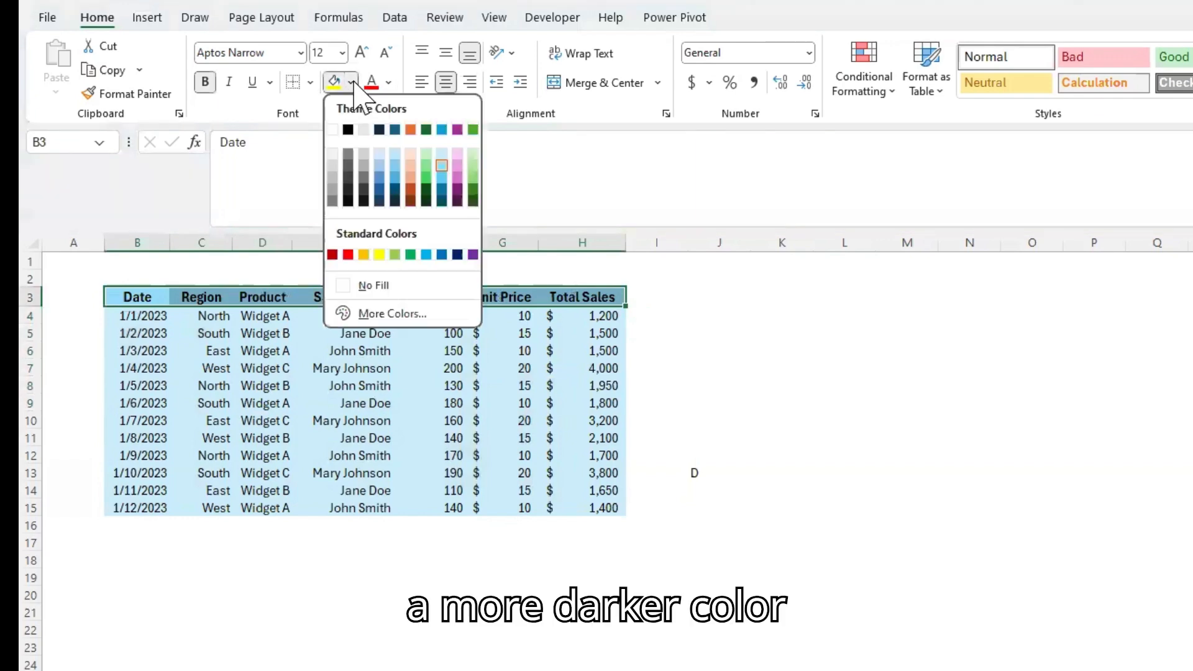
click(427, 166)
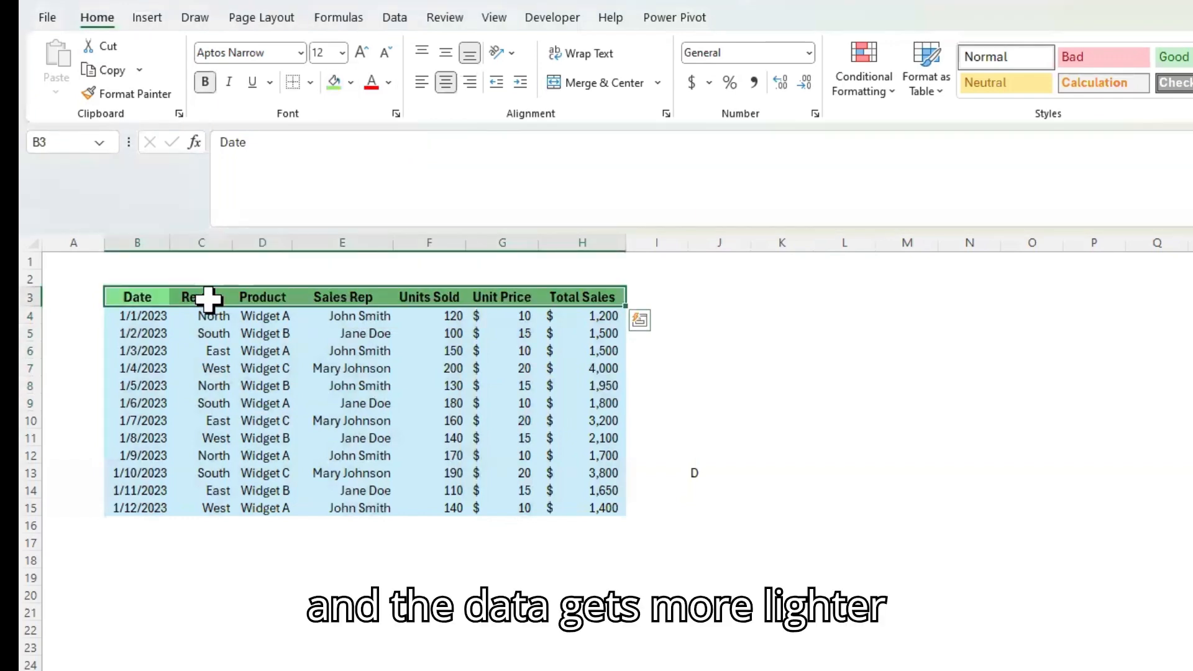
Preview the Dark Green, Accent 3, Lighter 80% fill on the data rows B4:H15 without applying it
drag(115, 313, 604, 504)
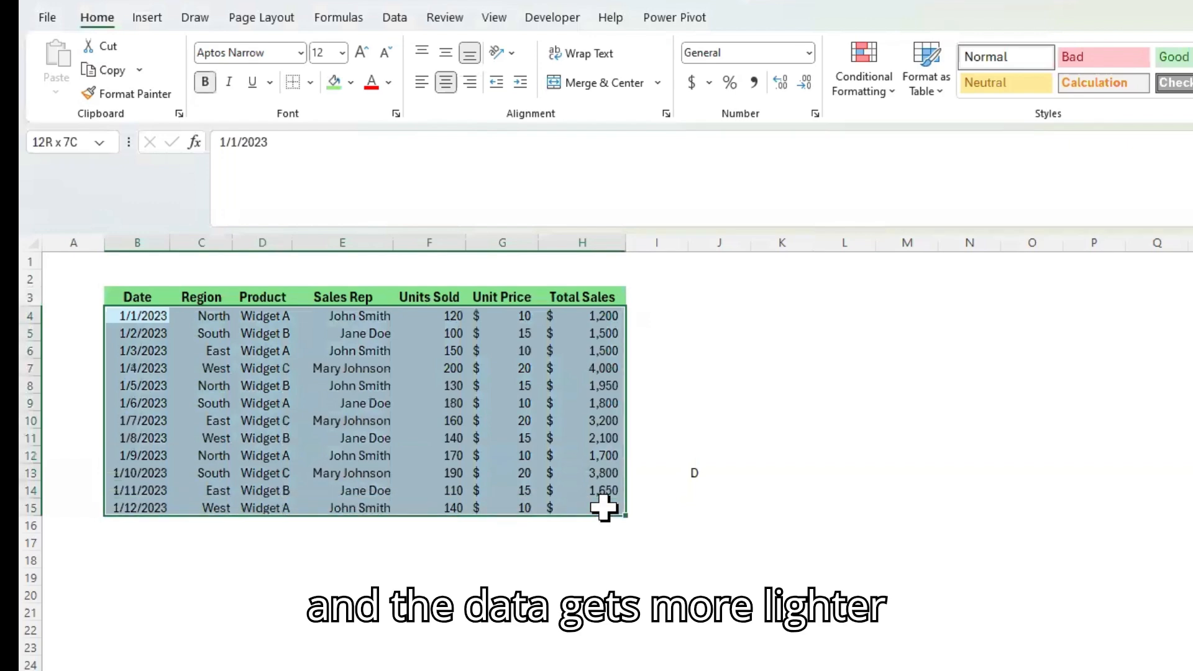
click(352, 83)
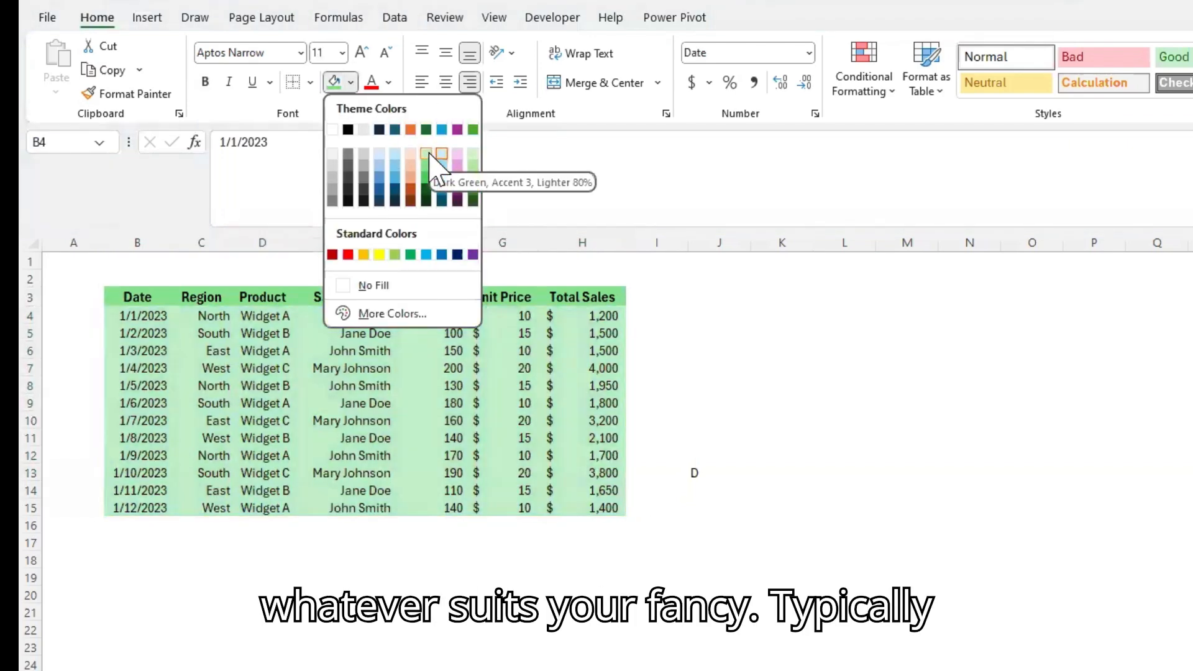
key(Escape)
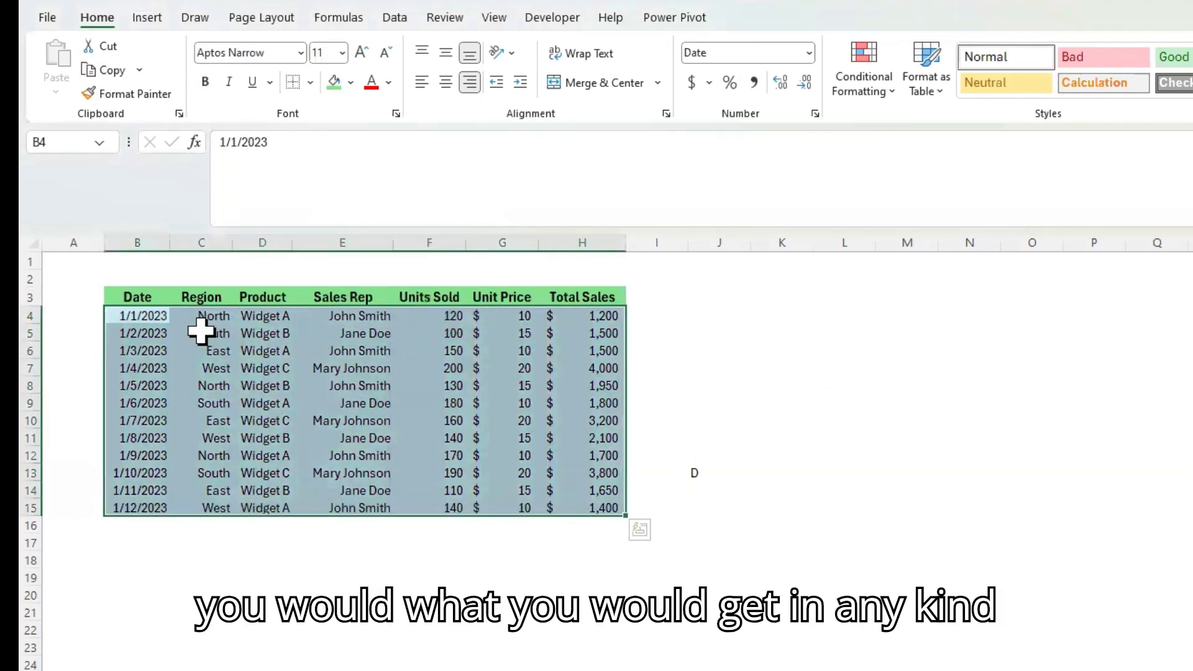
Fill the header row B3:H3 with a stronger blue and the data rows B4:H15 with light blue
drag(138, 298, 590, 301)
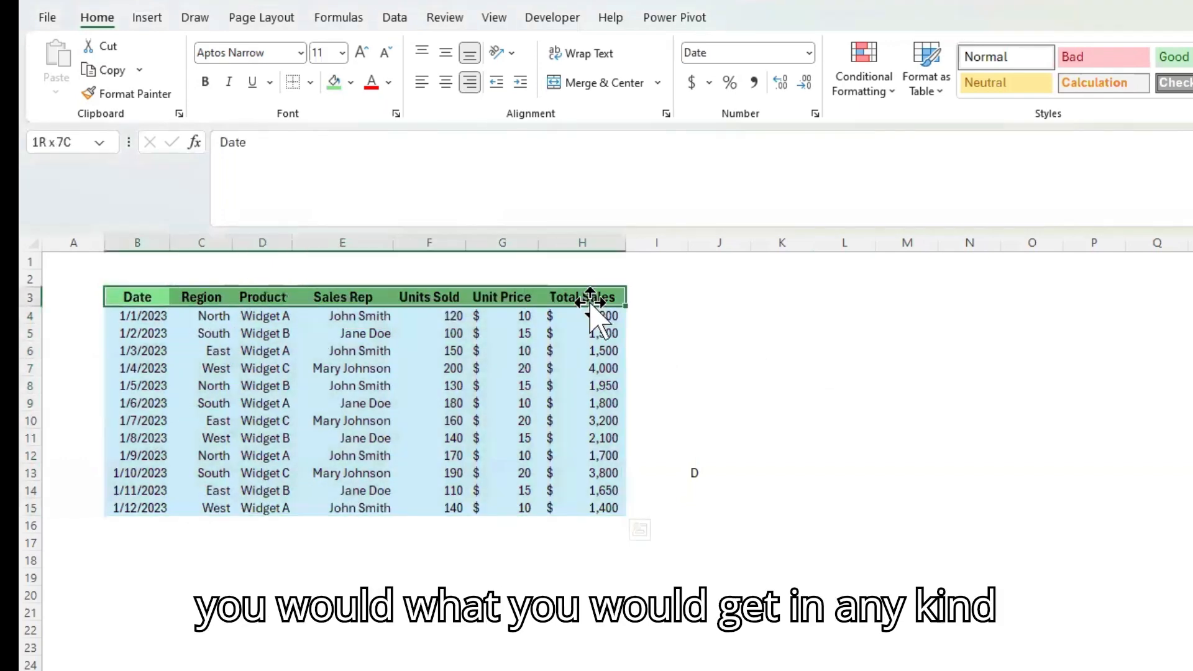
click(351, 83)
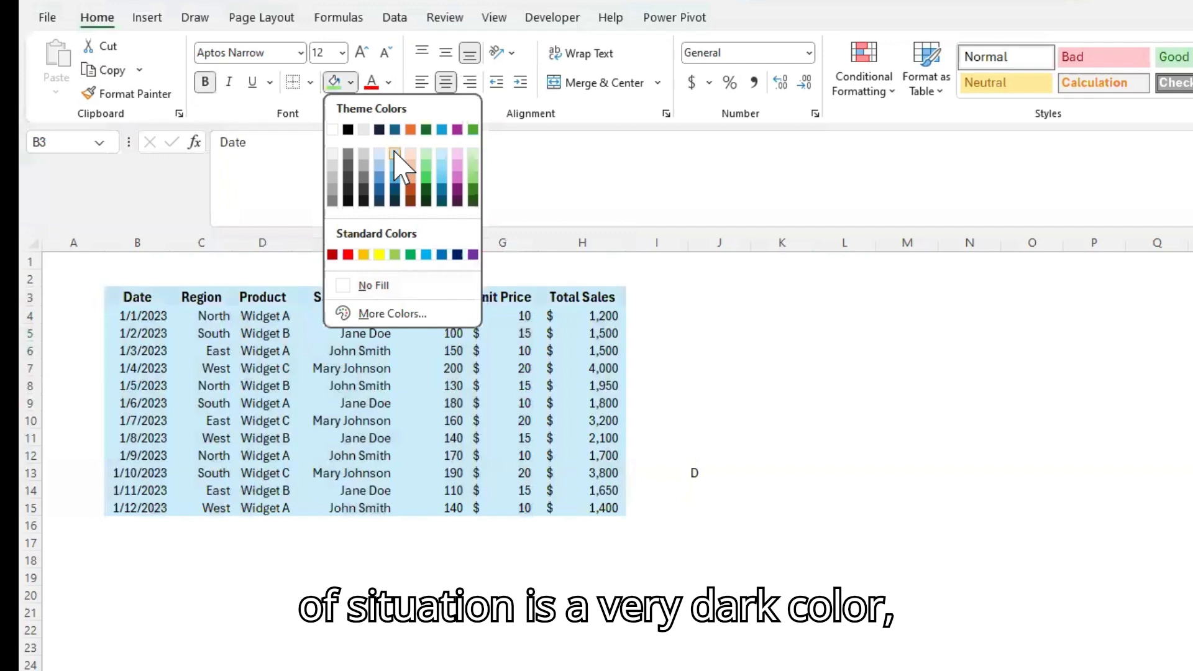
click(442, 182)
drag(135, 313, 593, 506)
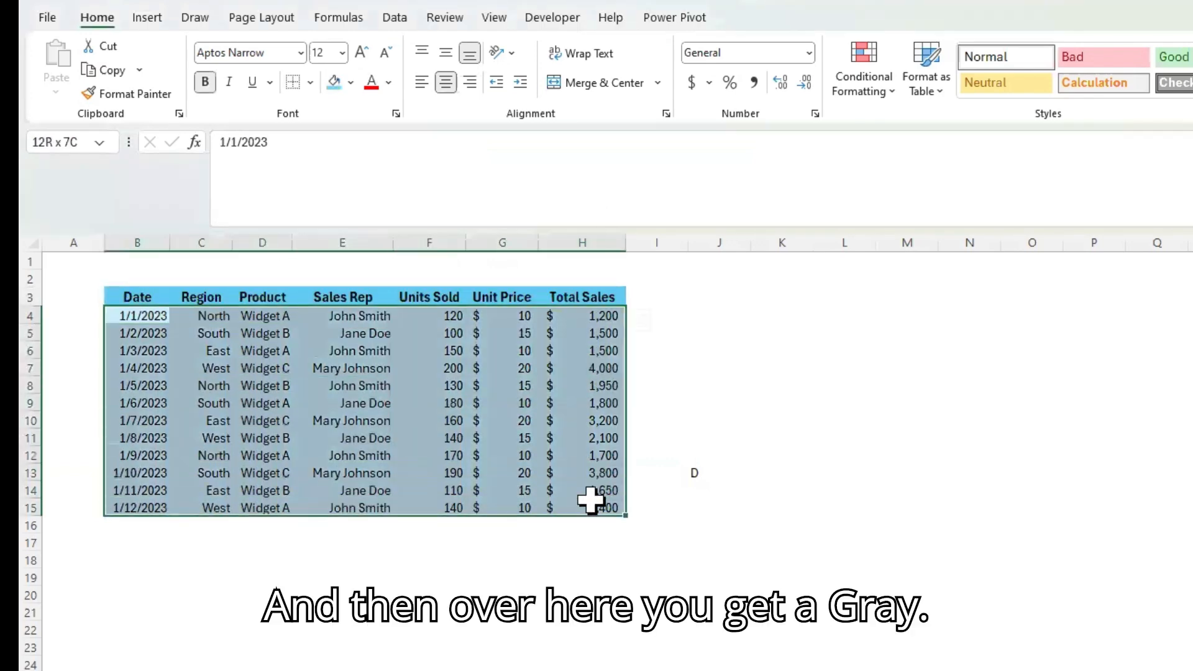
click(351, 82)
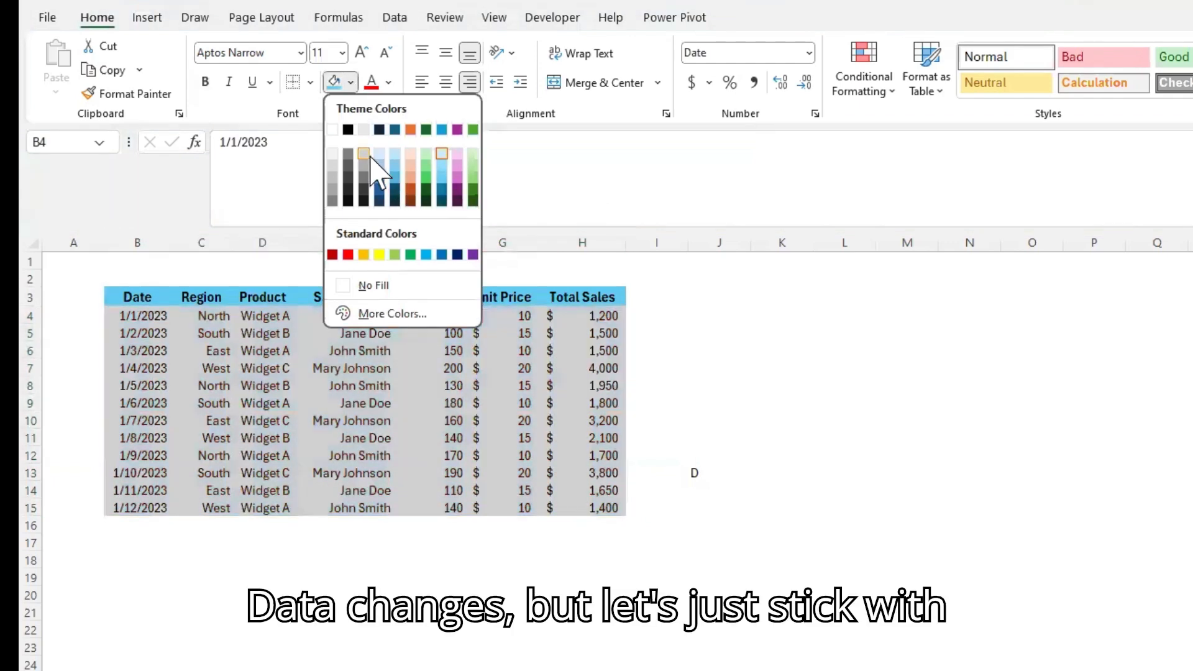
click(441, 153)
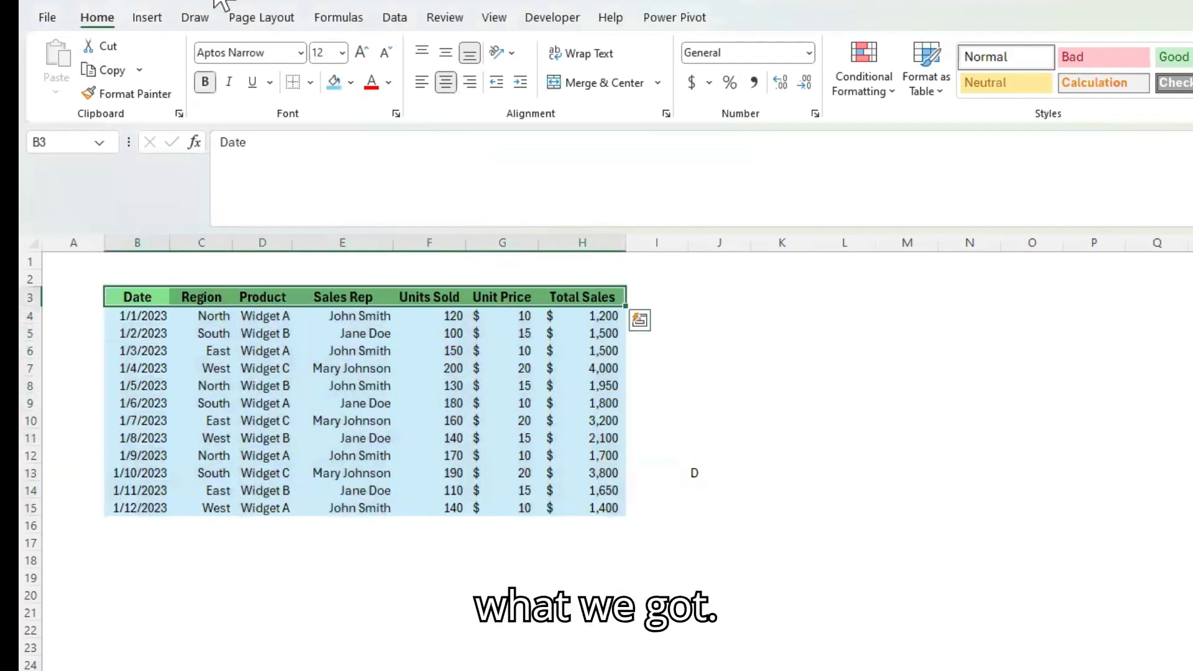
Undo the header fill and border removal to restore the table's original formatting
click(221, 1)
click(225, 1)
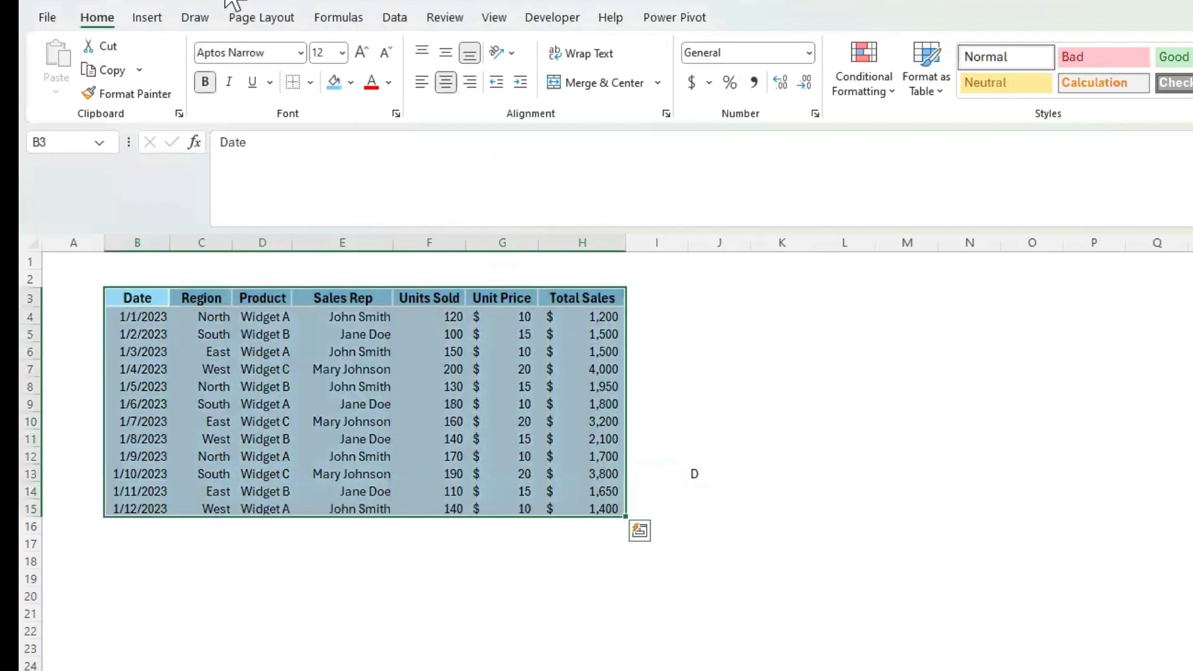
click(1020, 490)
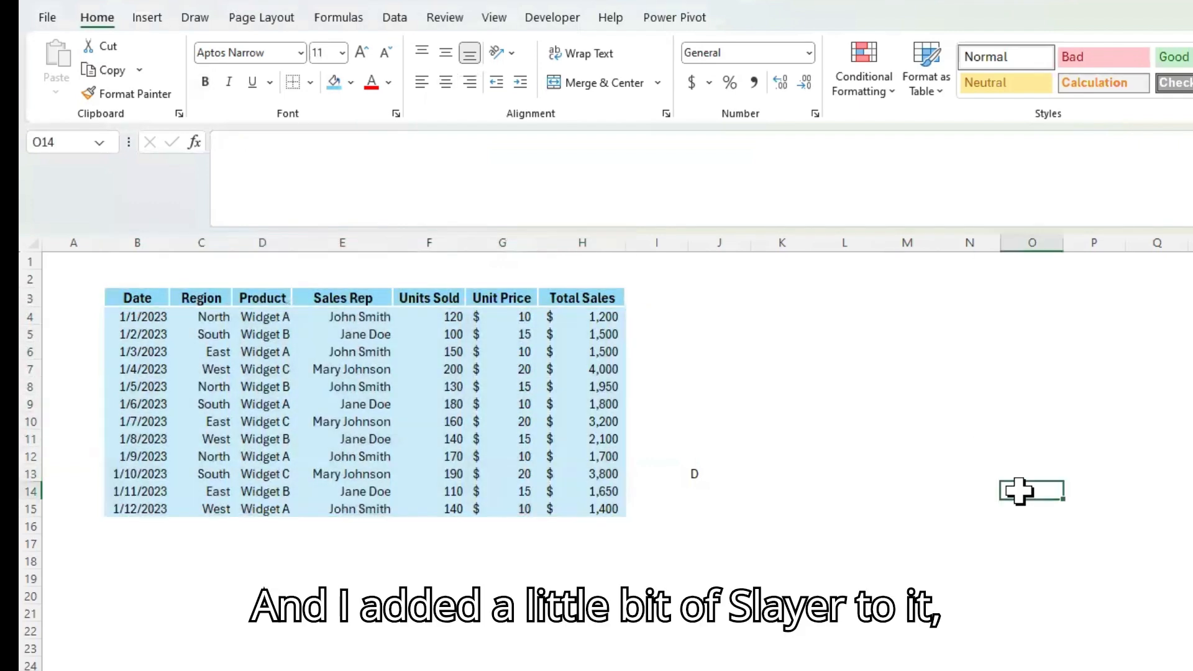
Examine the border options available for the header row B3:H3 without changing anything
drag(139, 298, 591, 299)
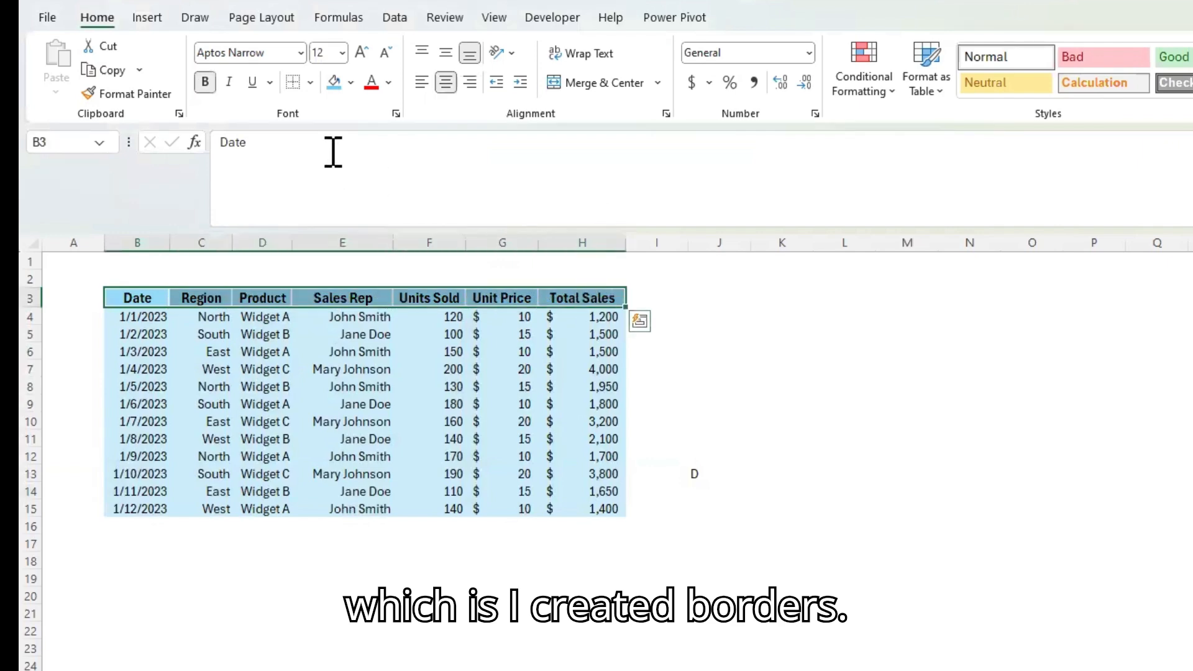
click(311, 83)
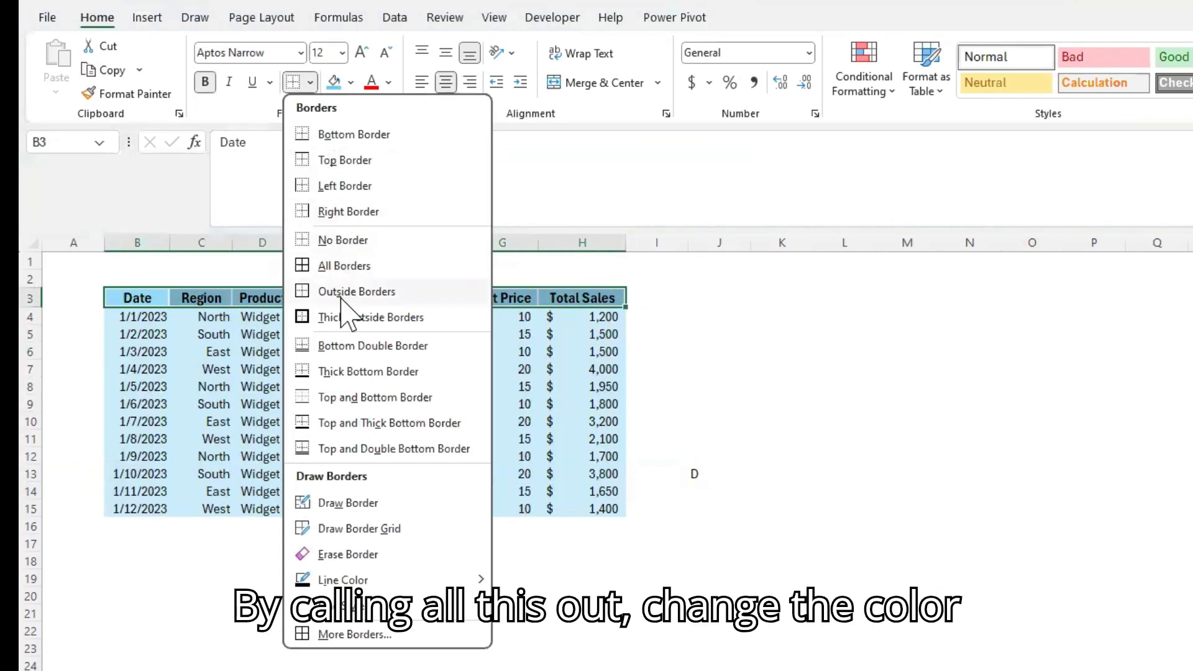
click(1032, 364)
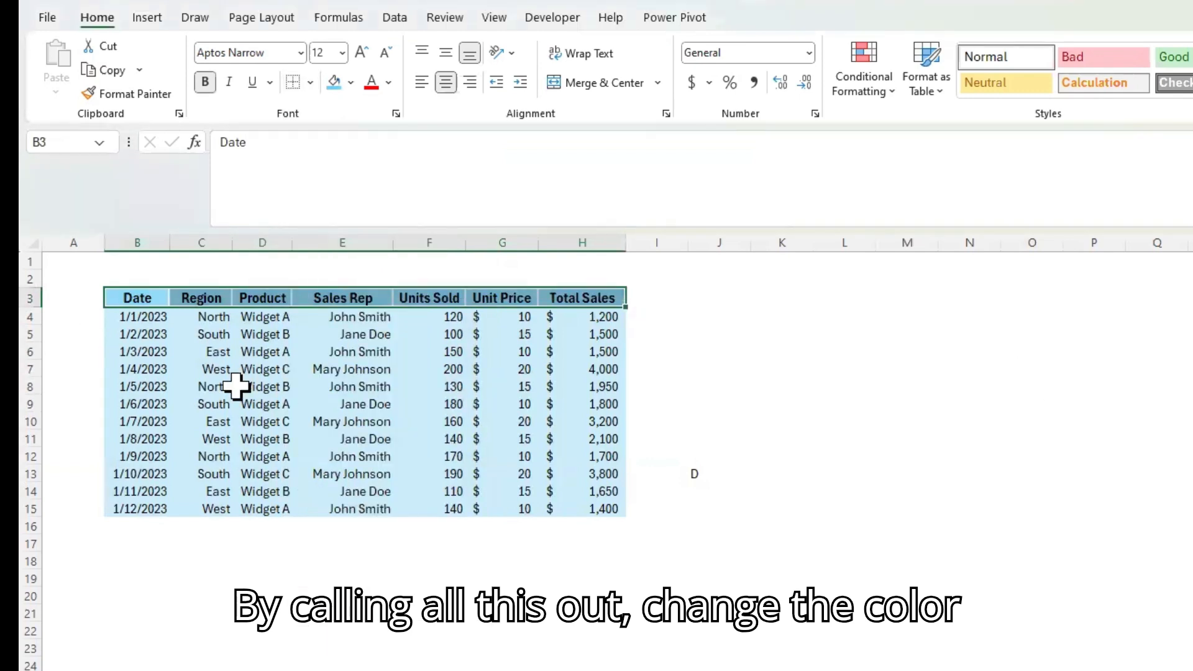
click(220, 657)
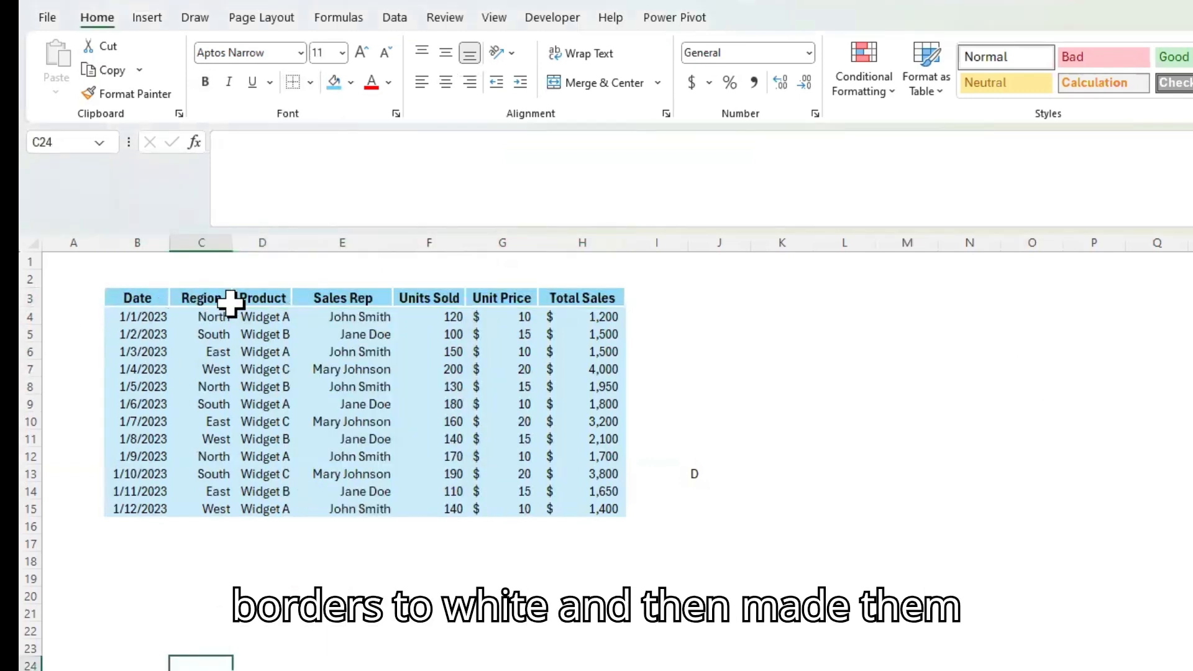
click(836, 350)
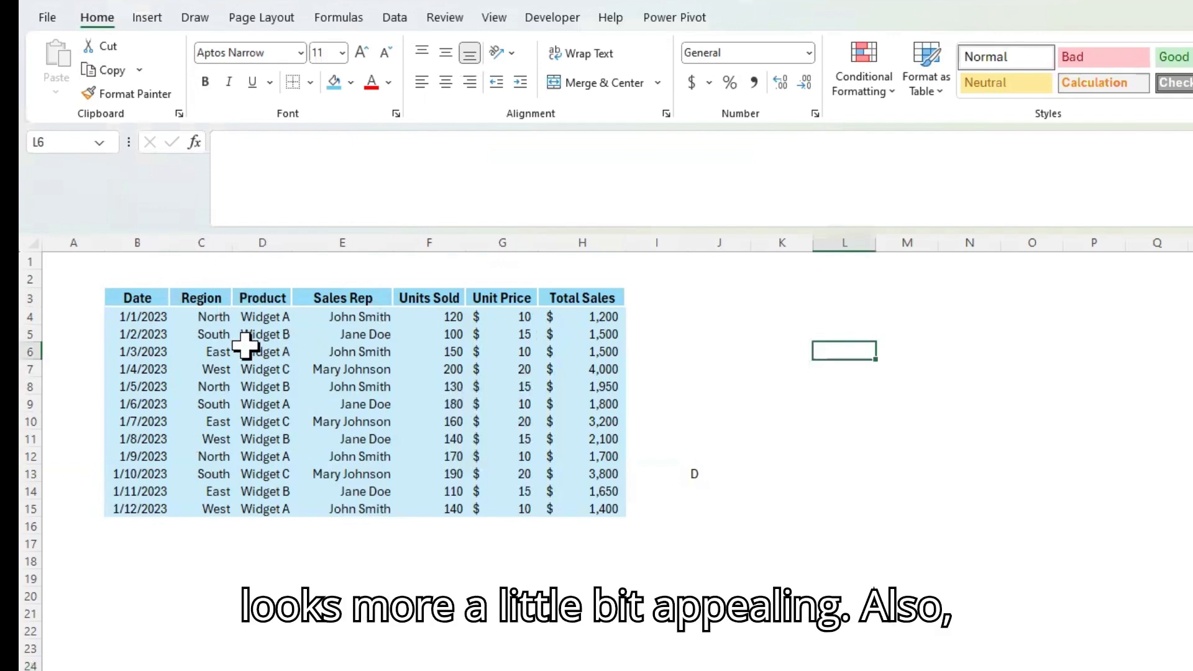
click(478, 631)
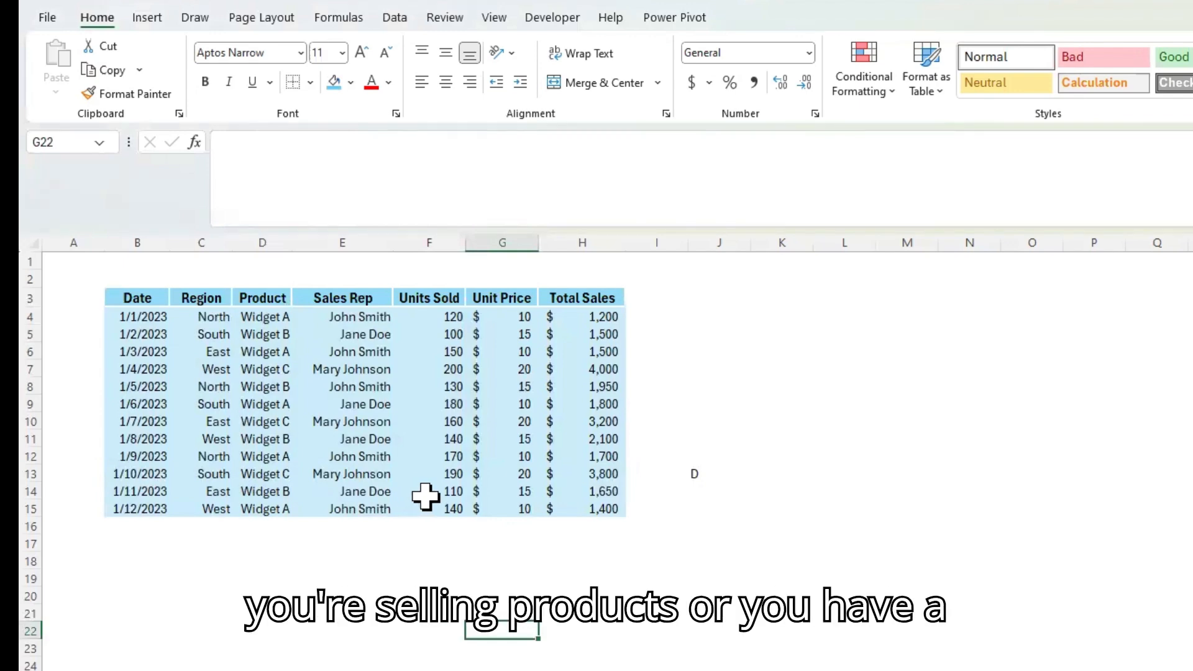
Calculate Total Sales in H4 by multiplying Units Sold by Unit Price with the formula =F4*G4
click(360, 316)
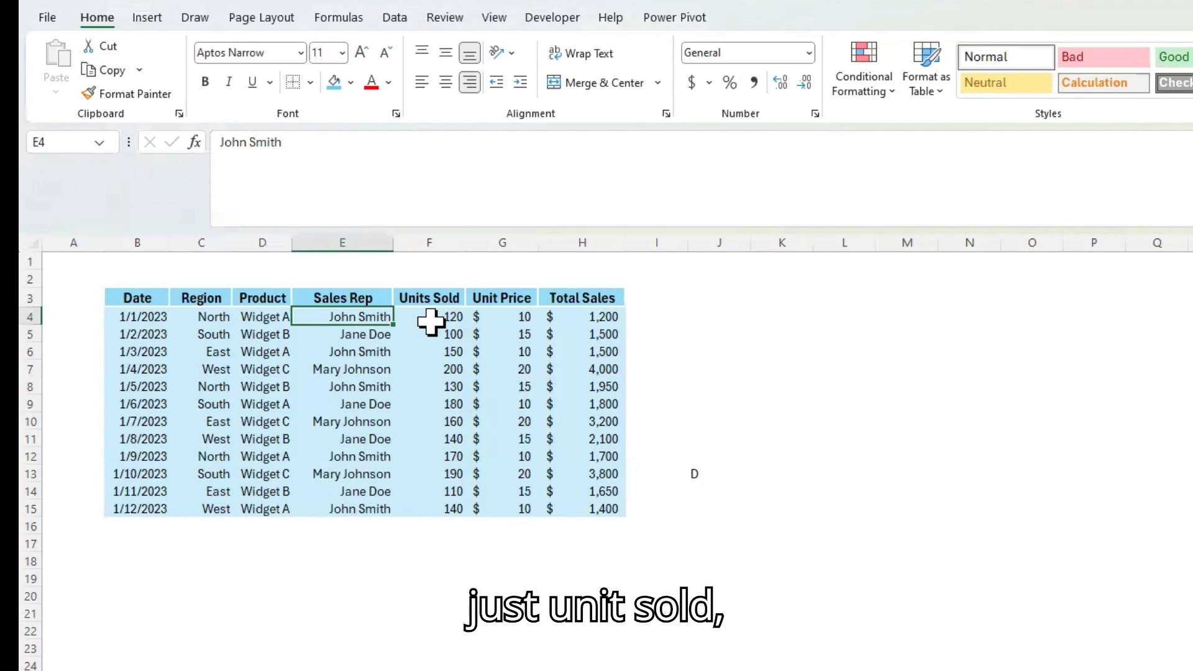
click(452, 316)
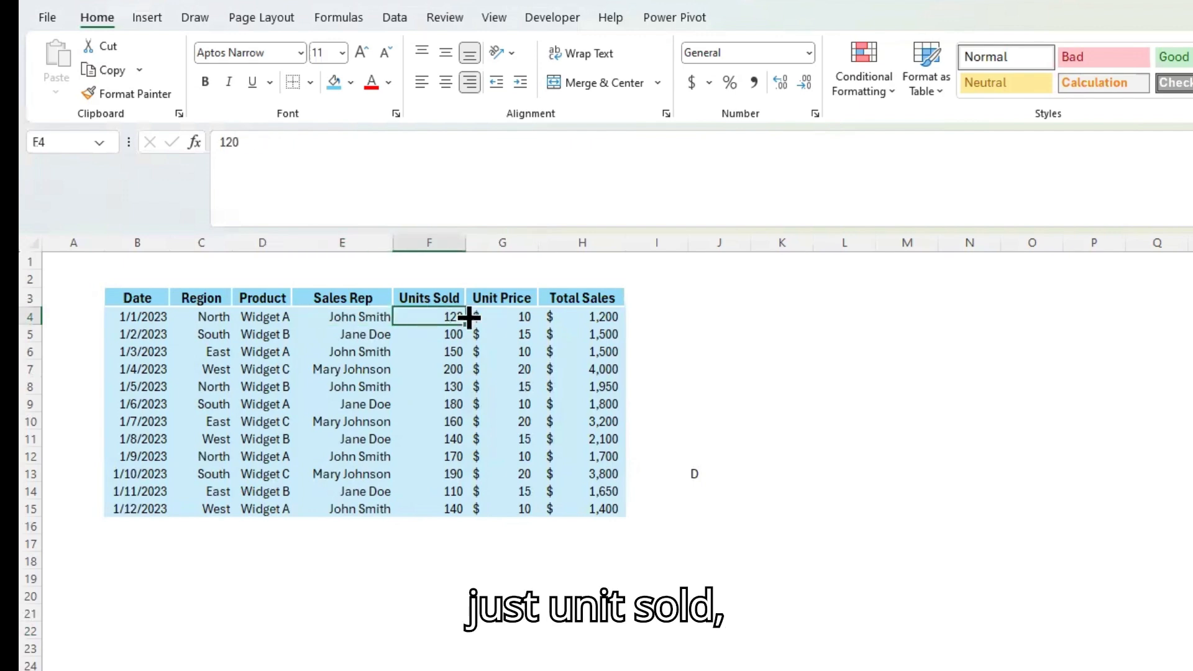
click(515, 317)
click(607, 315)
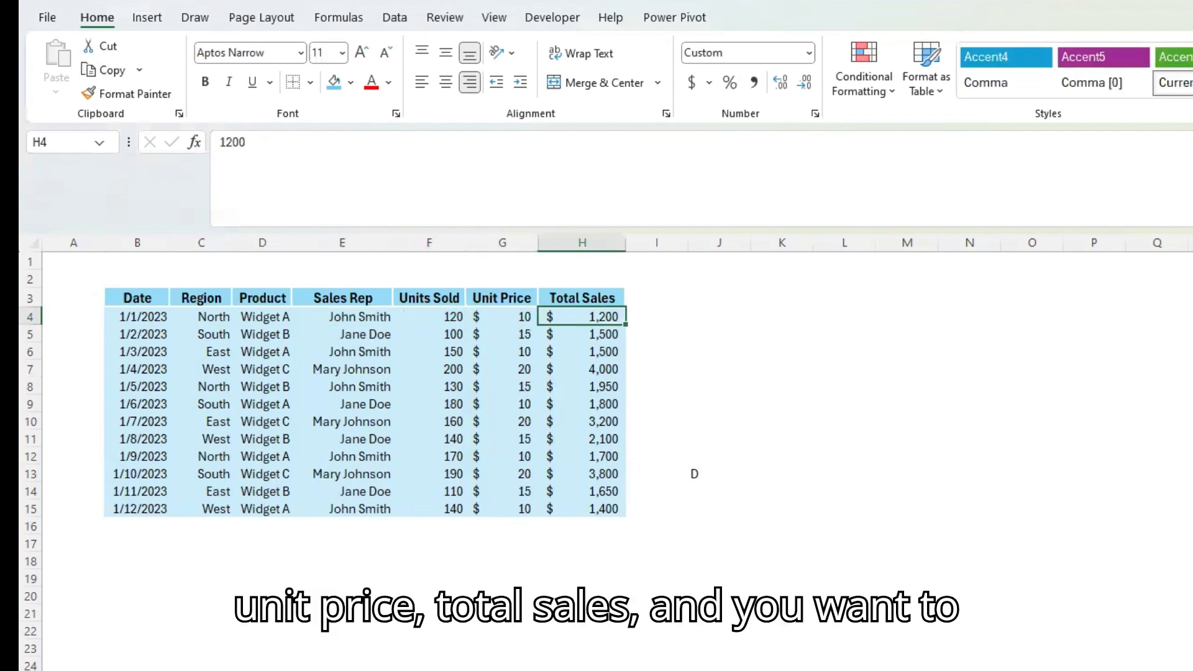
text(=)
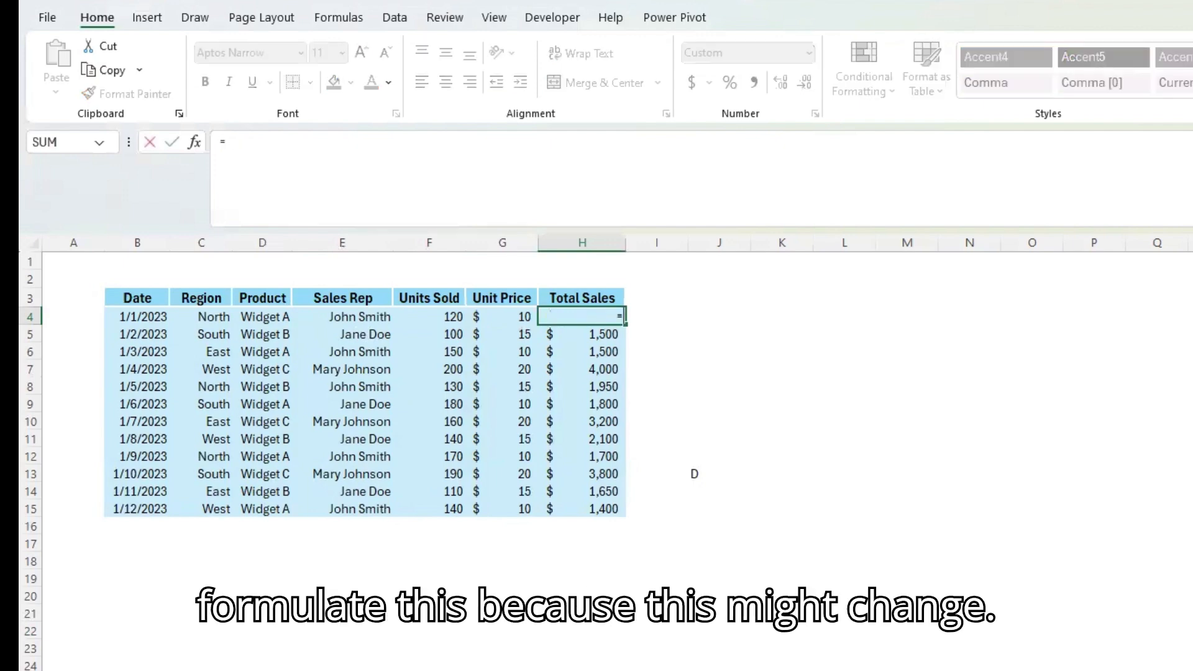
key(Left)
key(Left)
text(*)
key(Left)
key(Return)
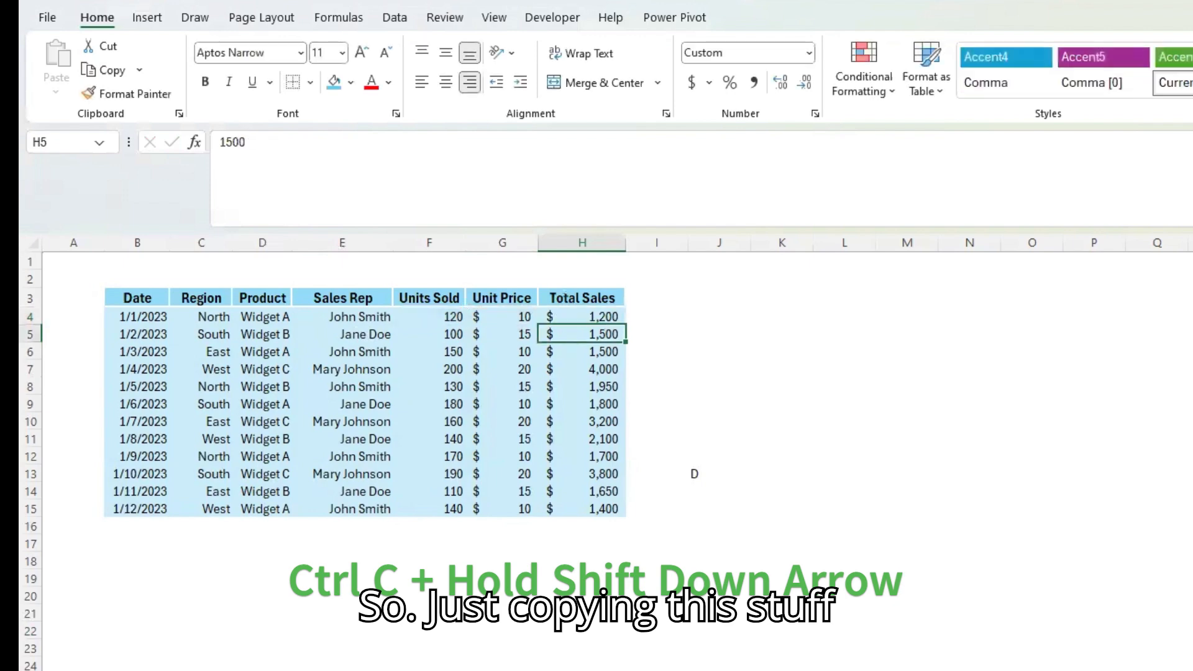
Copy the Total Sales formula from H4 down to H5:H15
key(Up)
key(ctrl+c)
key(Down)
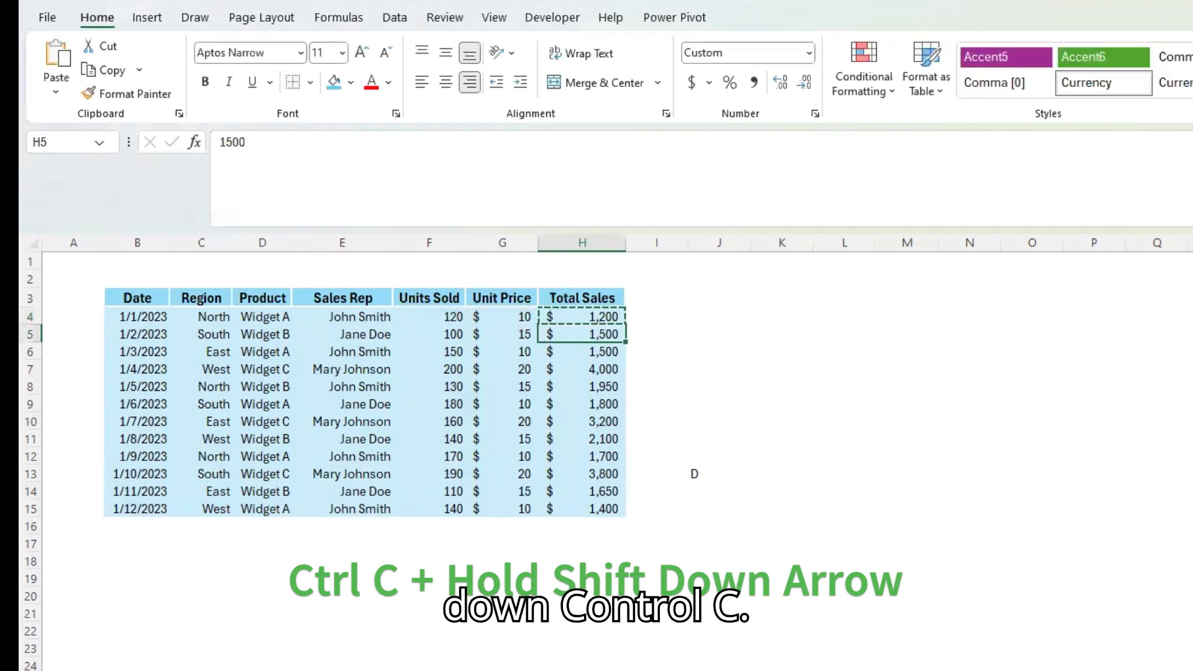
key(shift+Down)
key(shift+Down)
key(shift+Down)
key(shift+Down)
key(shift+Down)
key(shift+Down)
key(shift+Down)
key(shift+Down)
key(shift+Down)
key(shift+Down)
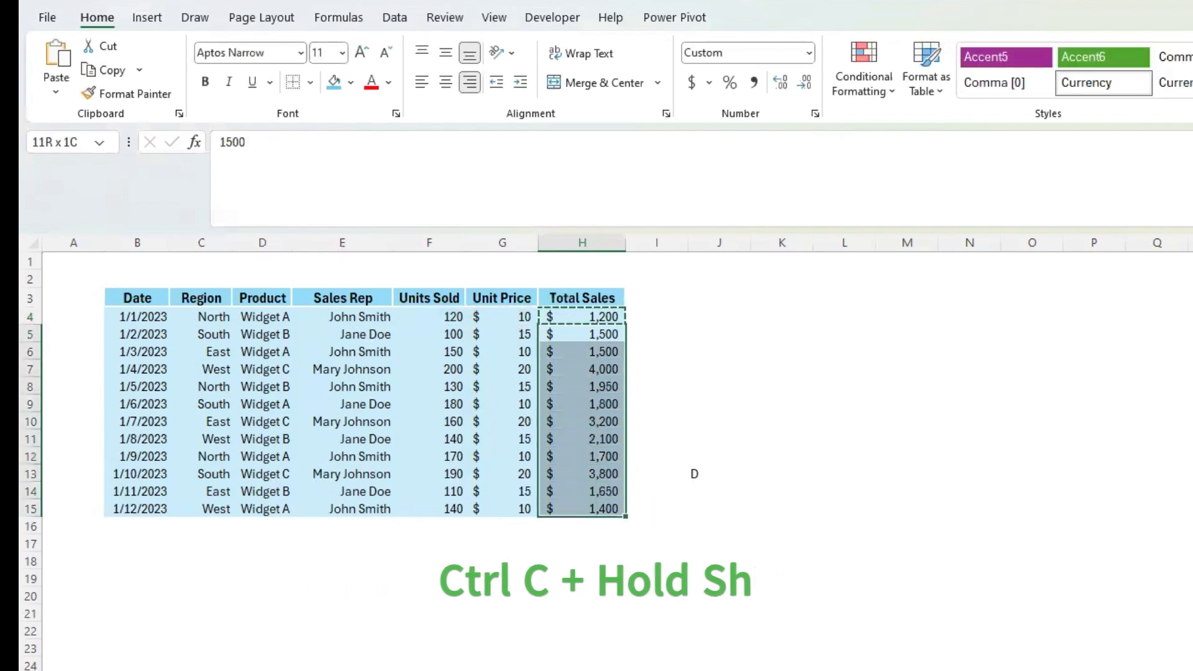
key(ctrl+v)
key(Escape)
Try a Unit Price of 25 in G5 to test the Total Sales formula, and undo the change
click(502, 351)
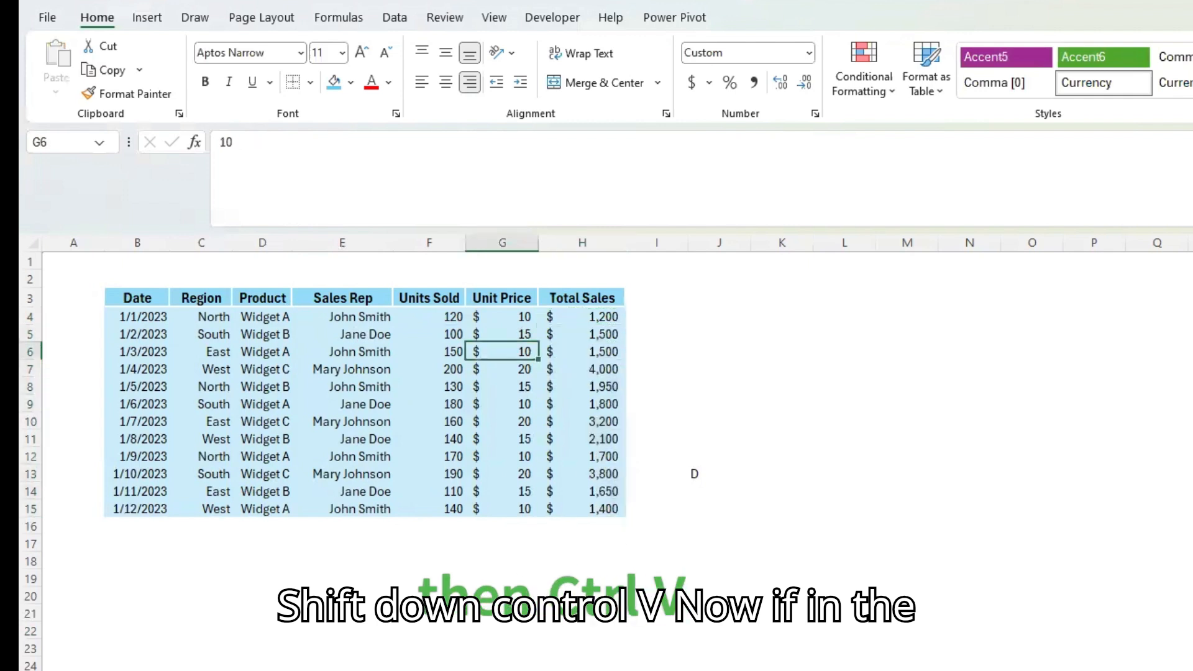
key(Up)
key(Left)
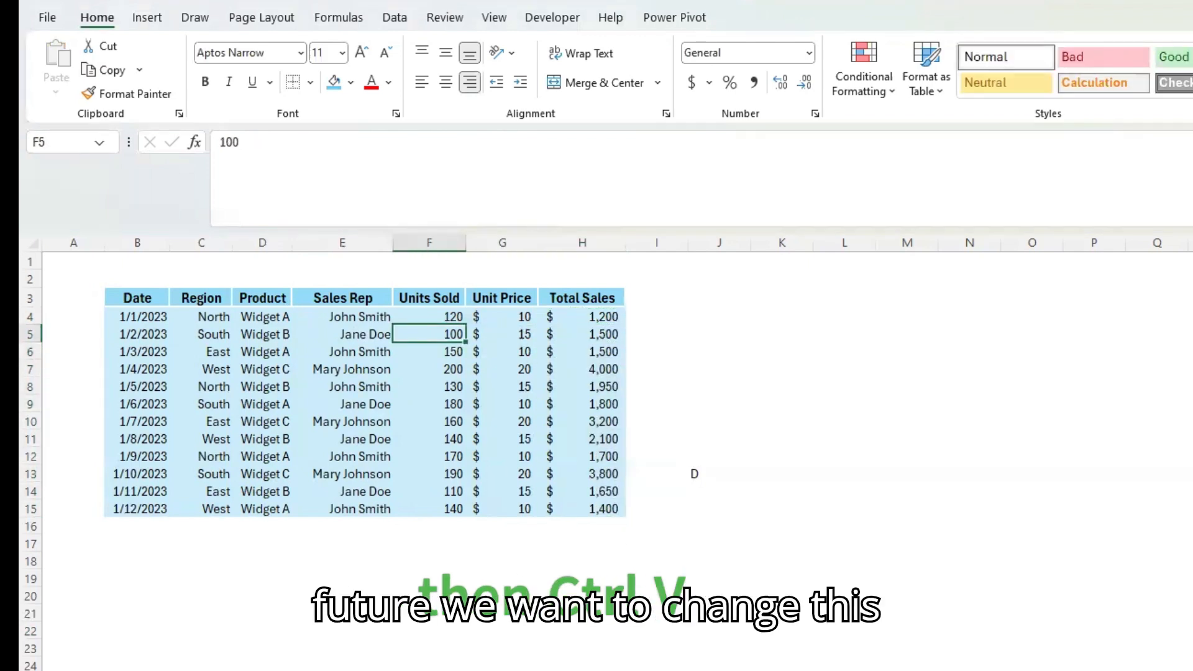
click(501, 333)
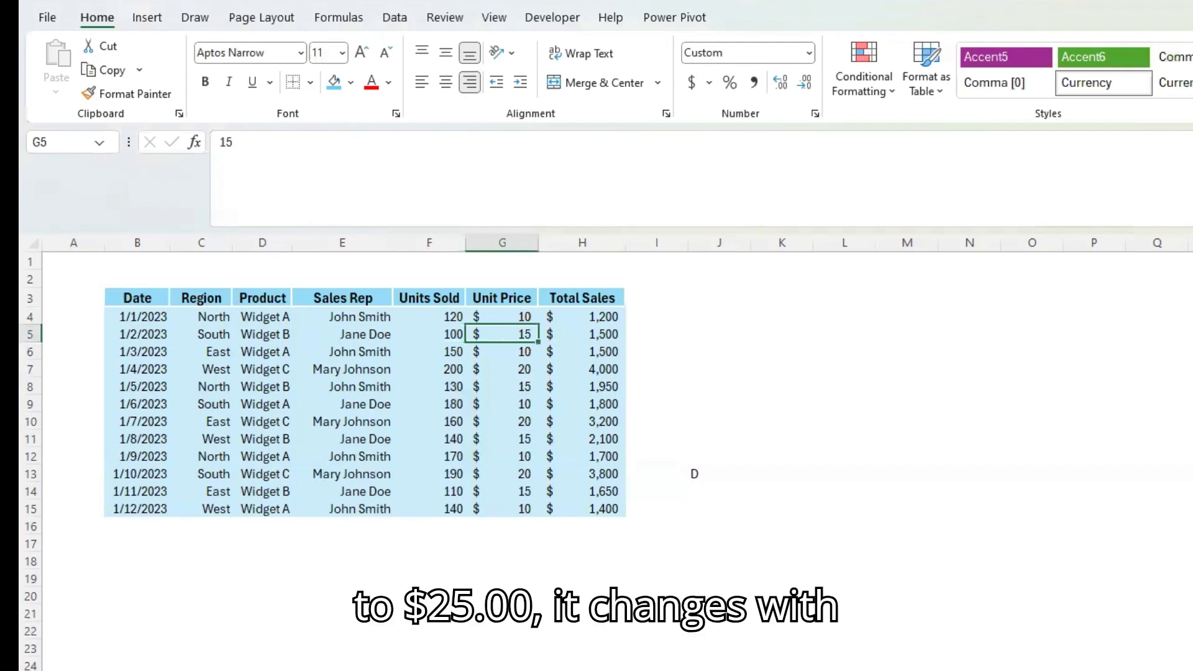
text(25)
key(Return)
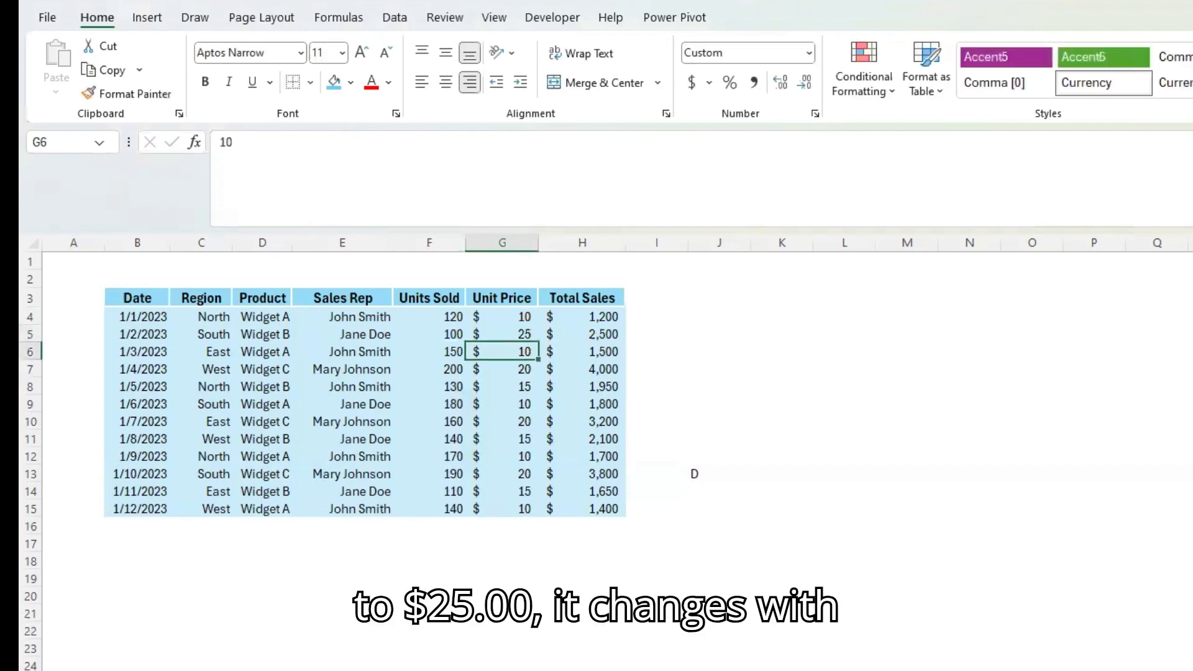
key(ctrl+z)
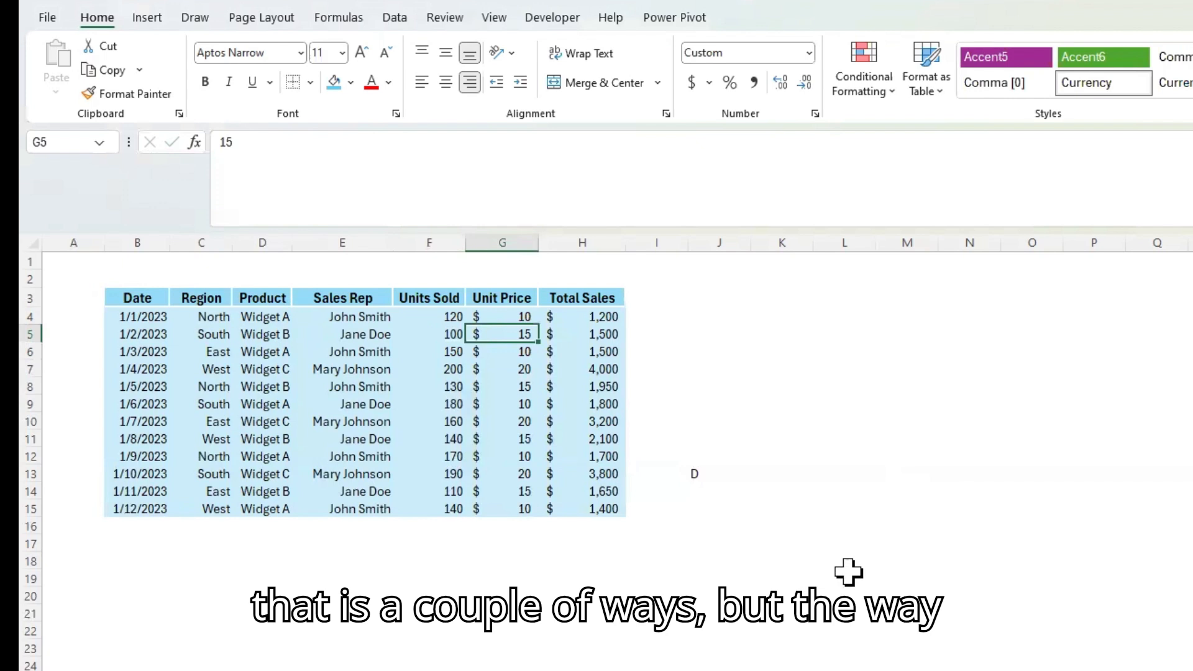
Create a PivotTable from the sales data range B3:H15 on a new worksheet
click(137, 300)
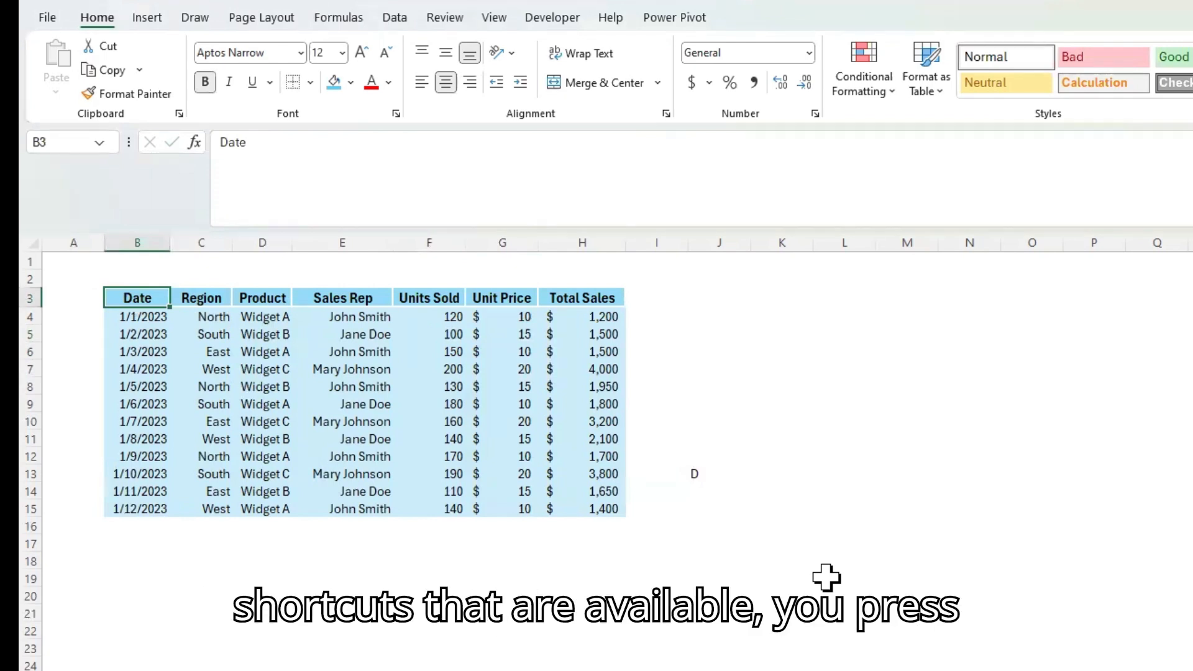
key(alt)
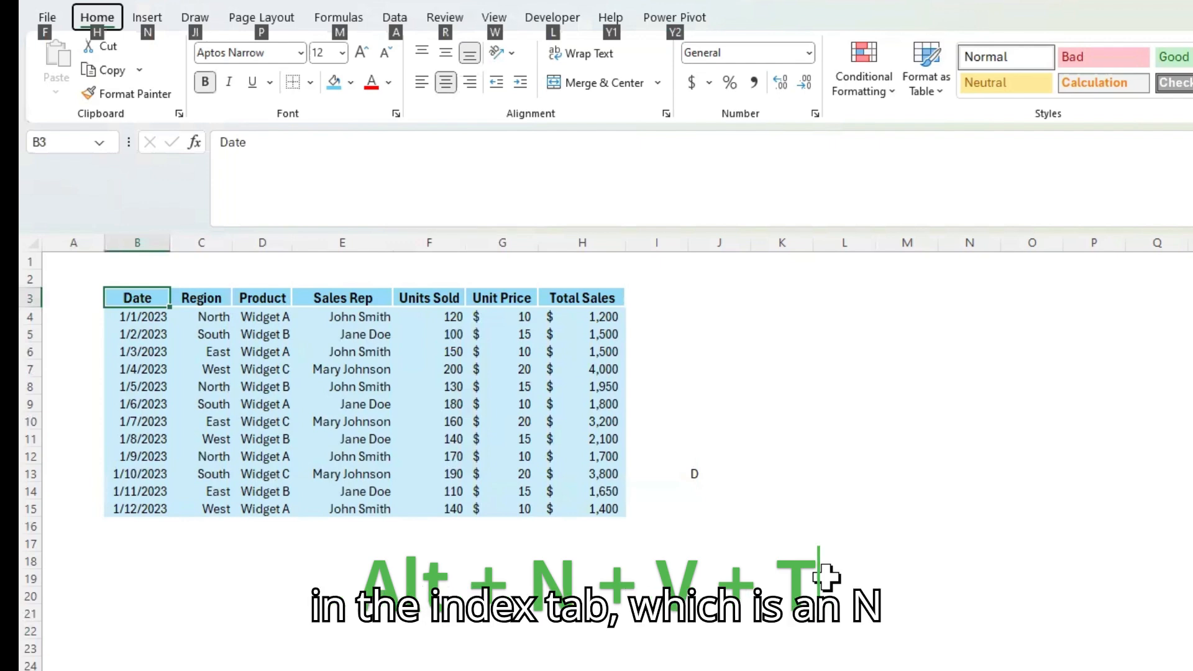
key(n)
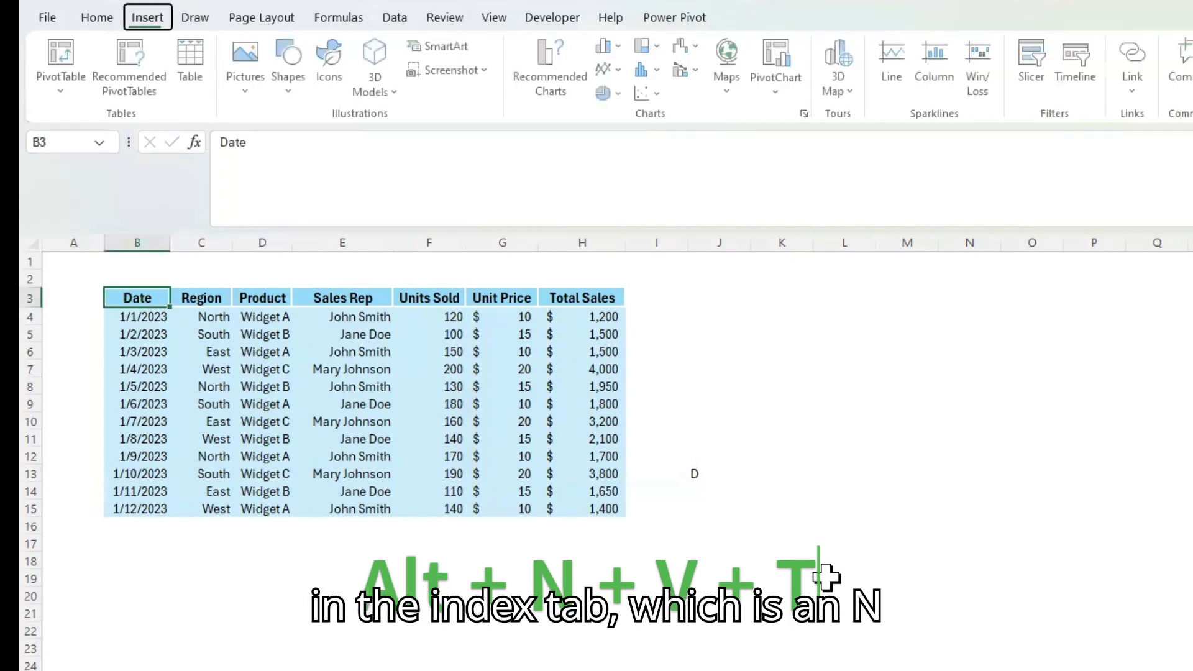
key(v)
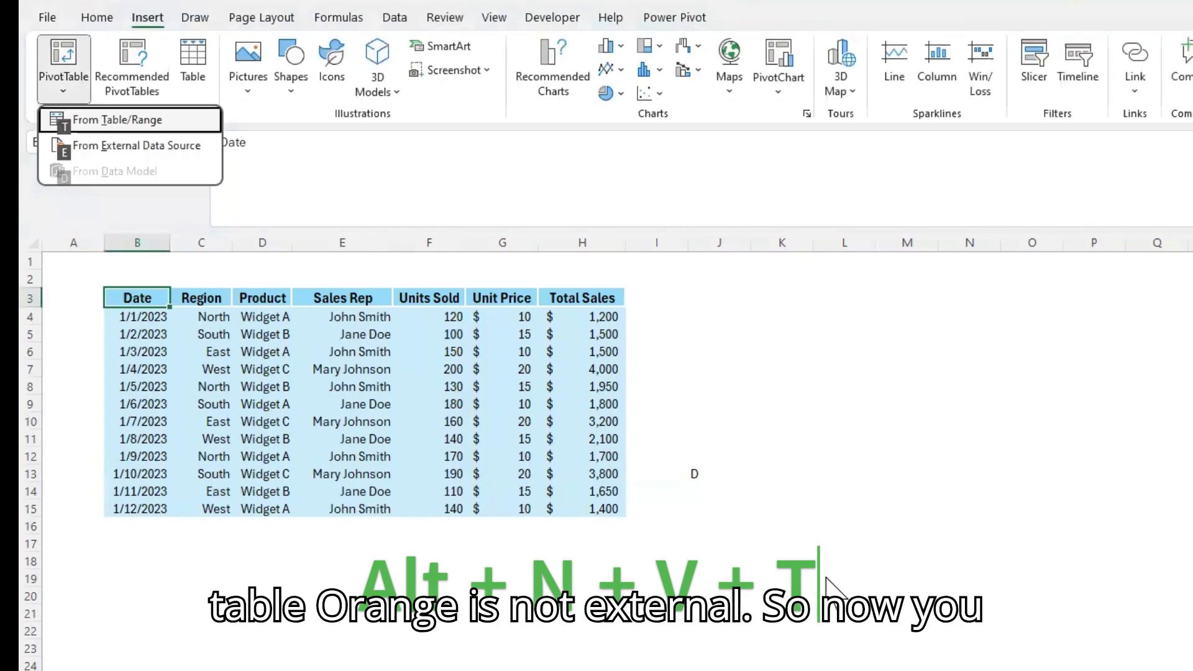
key(t)
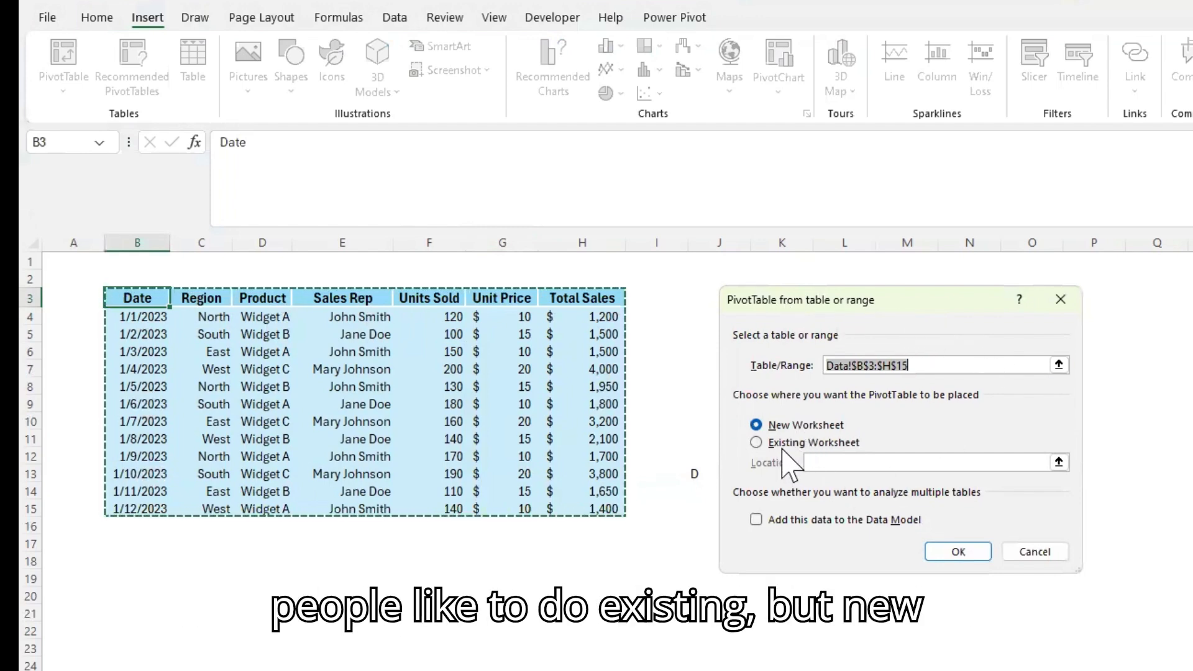
click(973, 546)
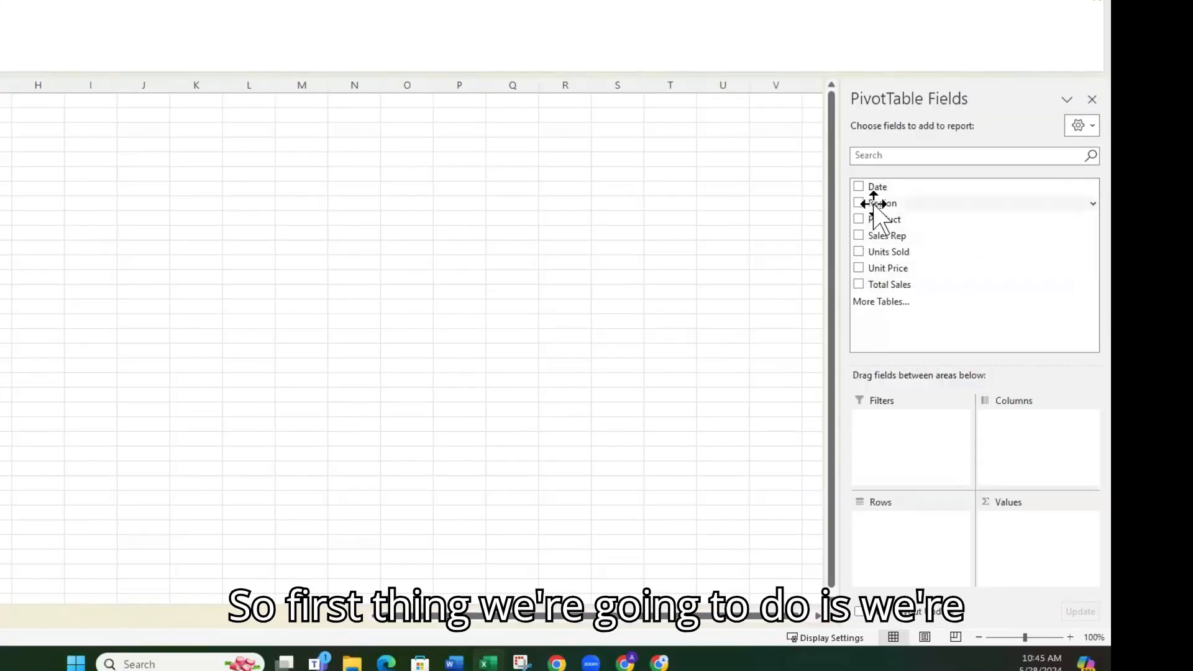
Build the PivotTable with Region as rows and Total Sales as summed values
drag(890, 205, 907, 540)
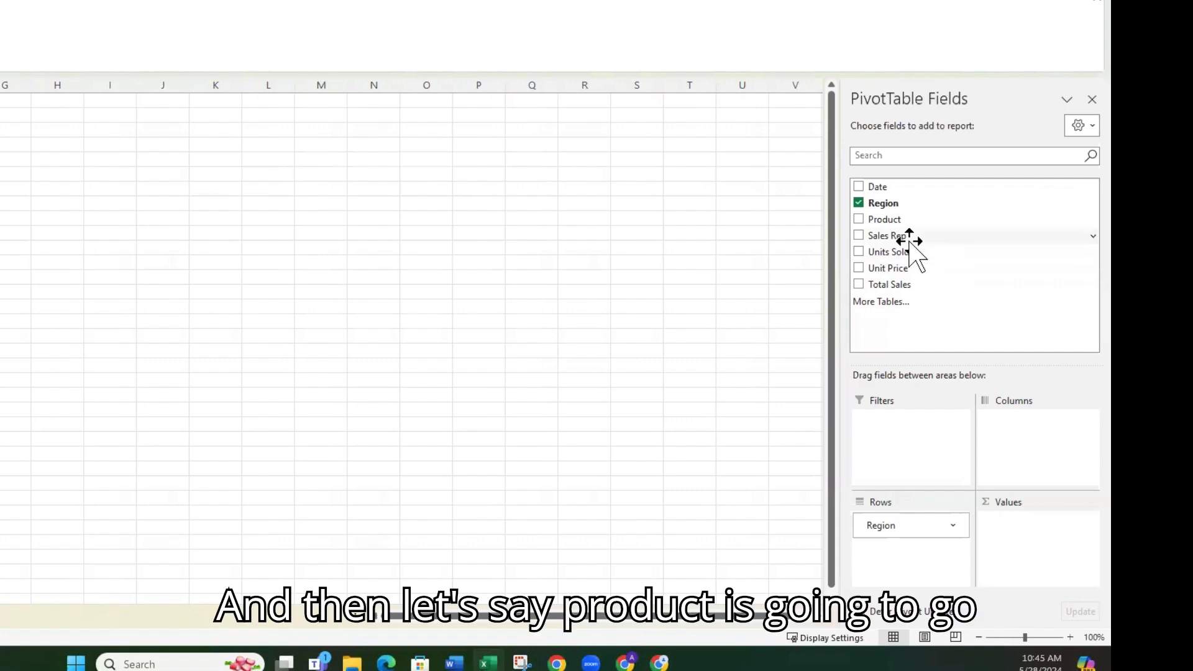
drag(894, 224, 527, 415)
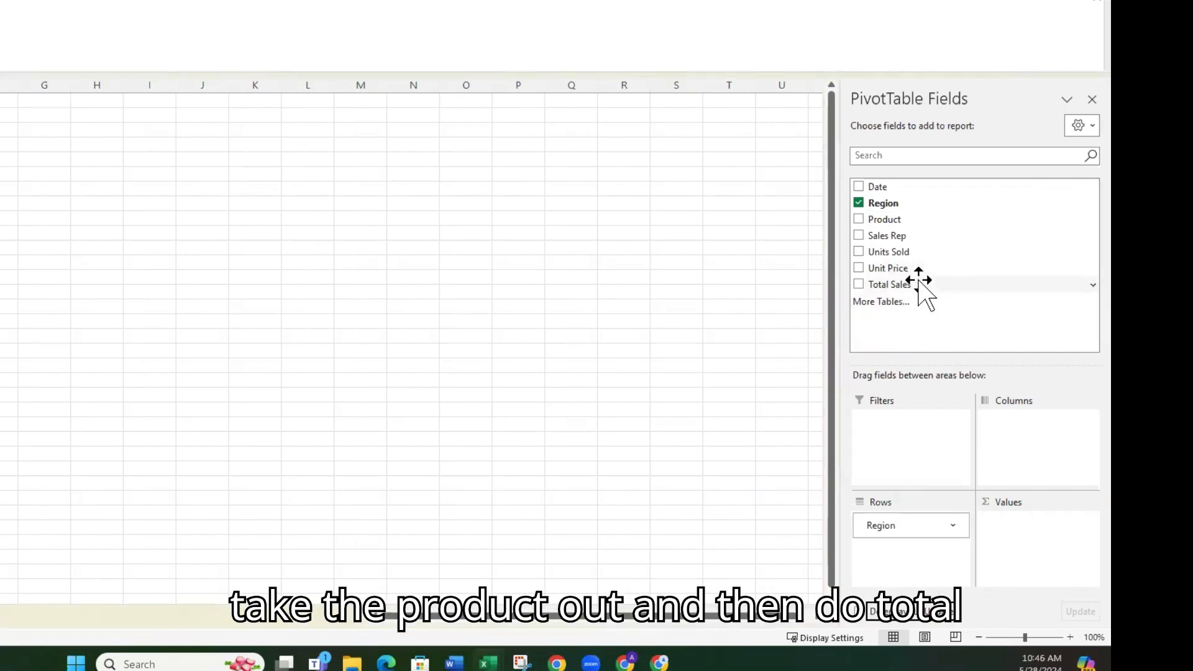
drag(905, 285, 1033, 548)
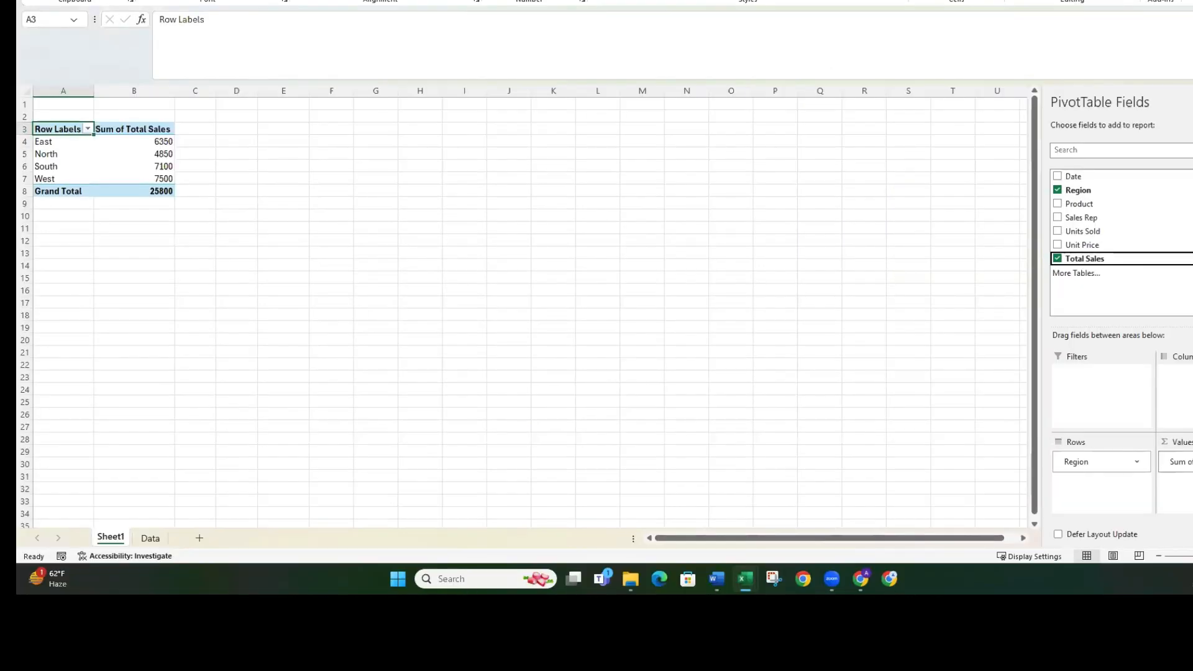
click(333, 202)
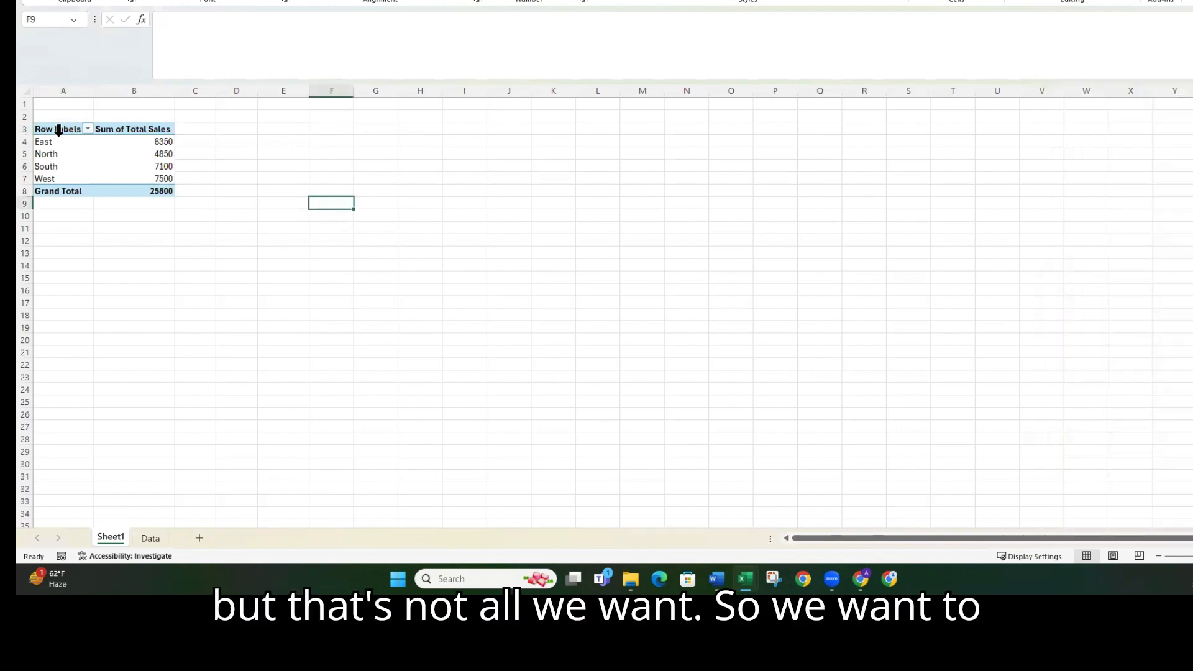
Copy the region PivotTable to A12 and replace Region with Product as the copy's row field
drag(162, 192, 61, 125)
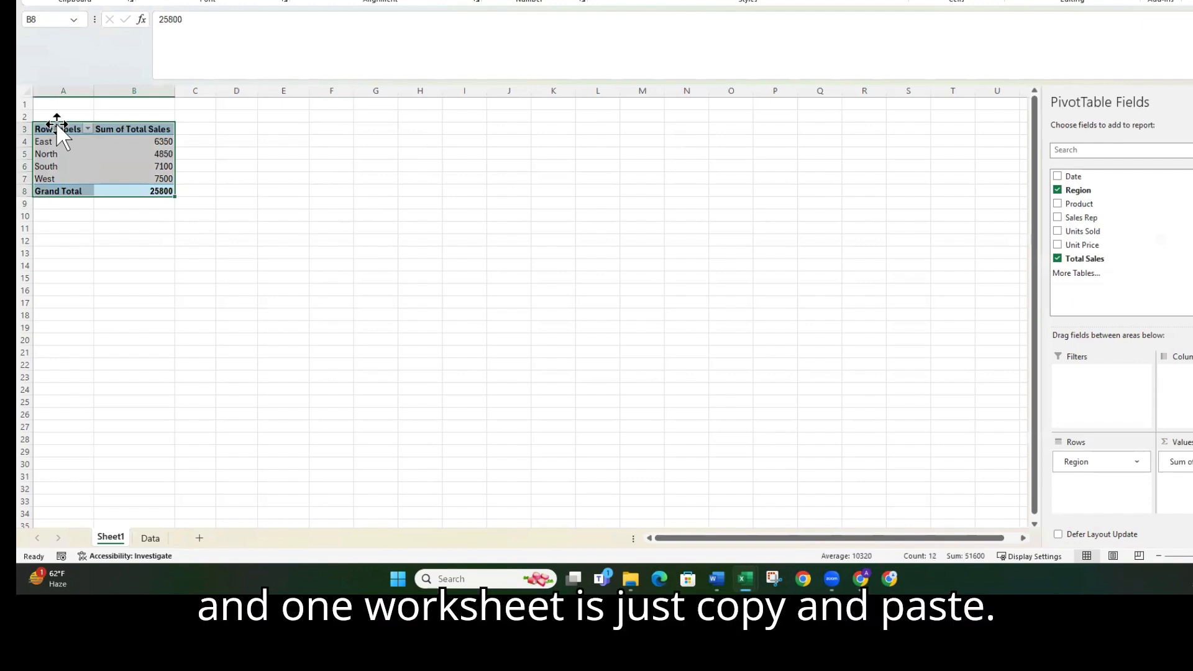
key(ctrl+c)
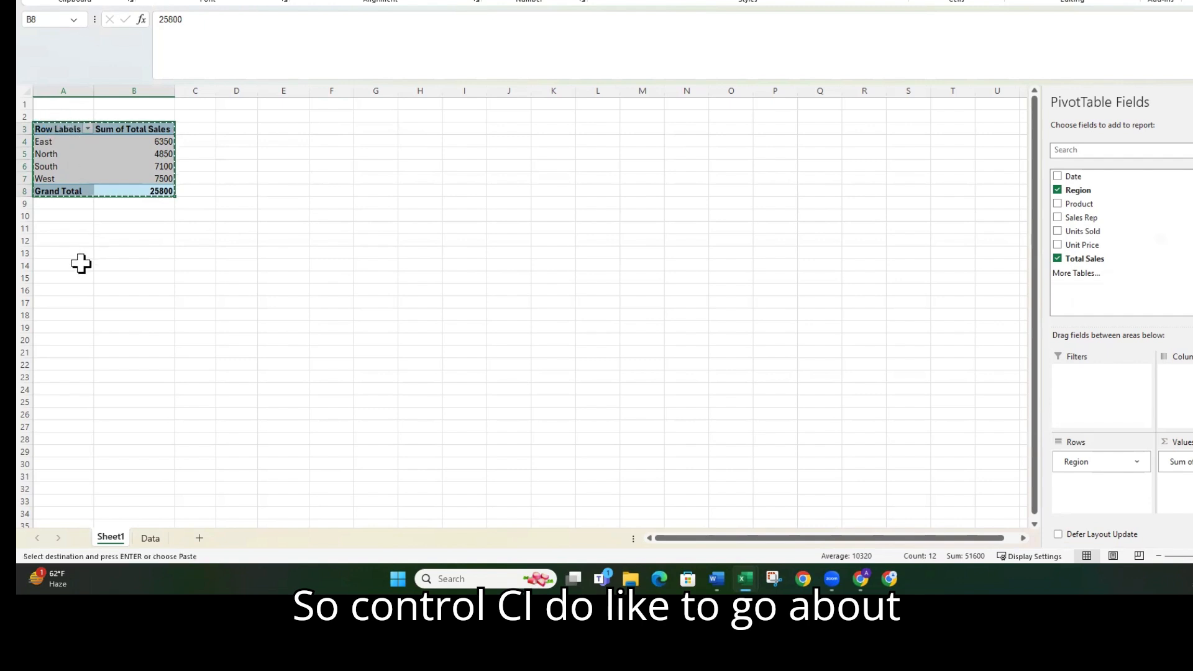
click(52, 237)
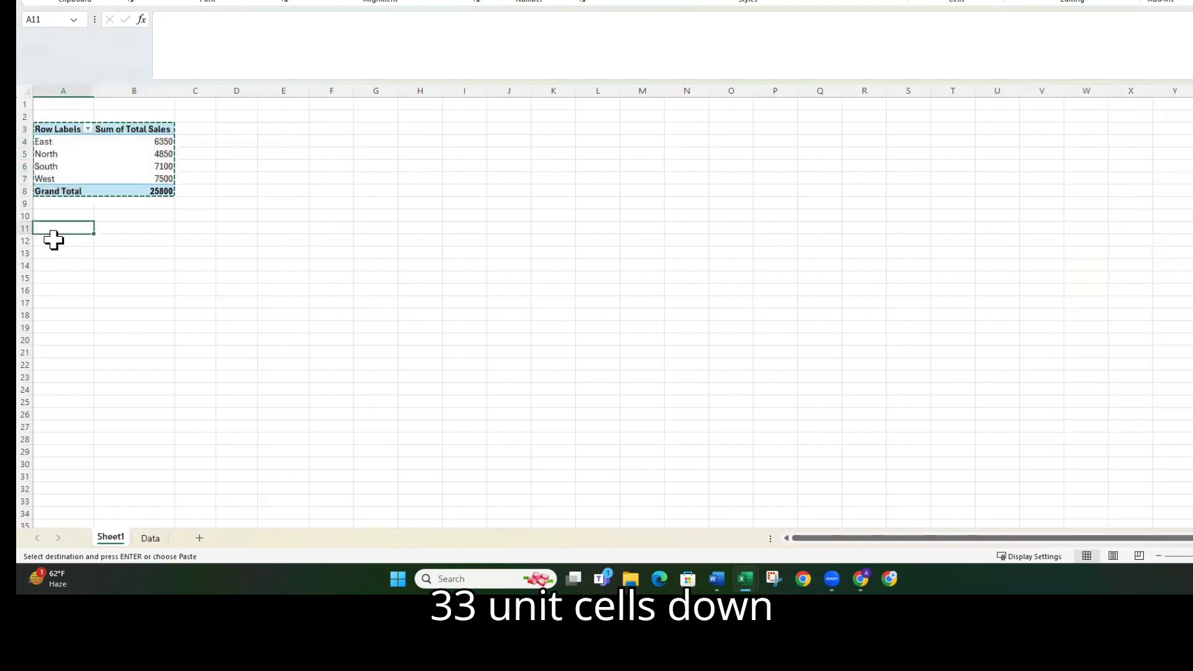
key(ctrl+v)
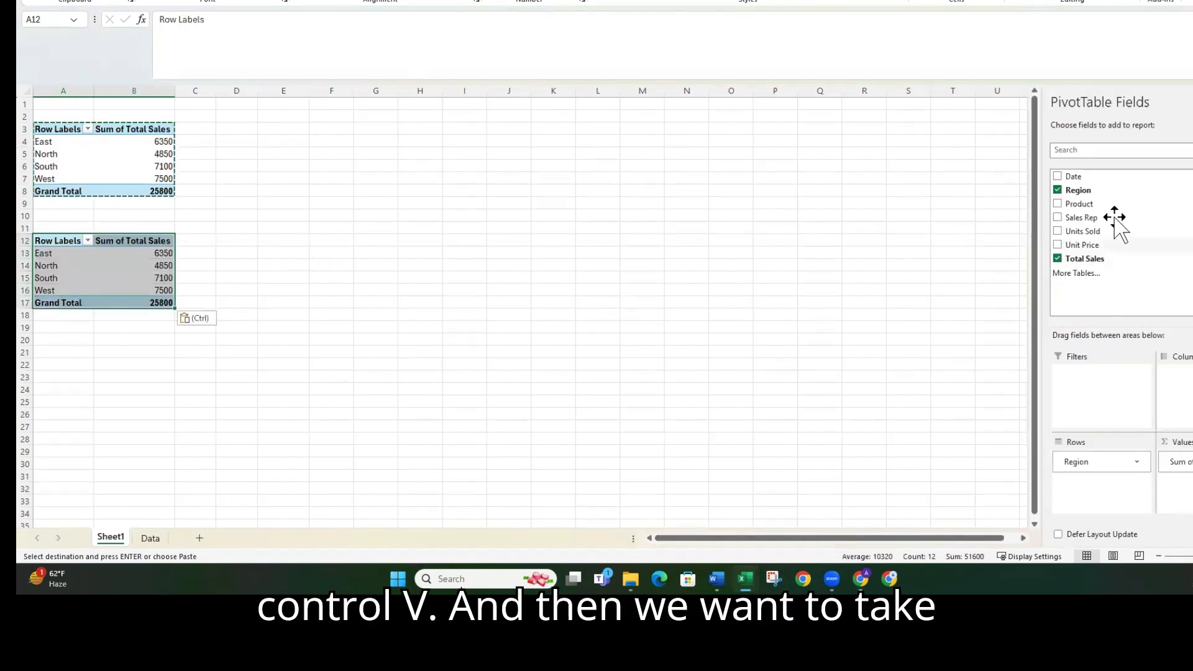
drag(1110, 461, 865, 416)
drag(1070, 208, 1100, 467)
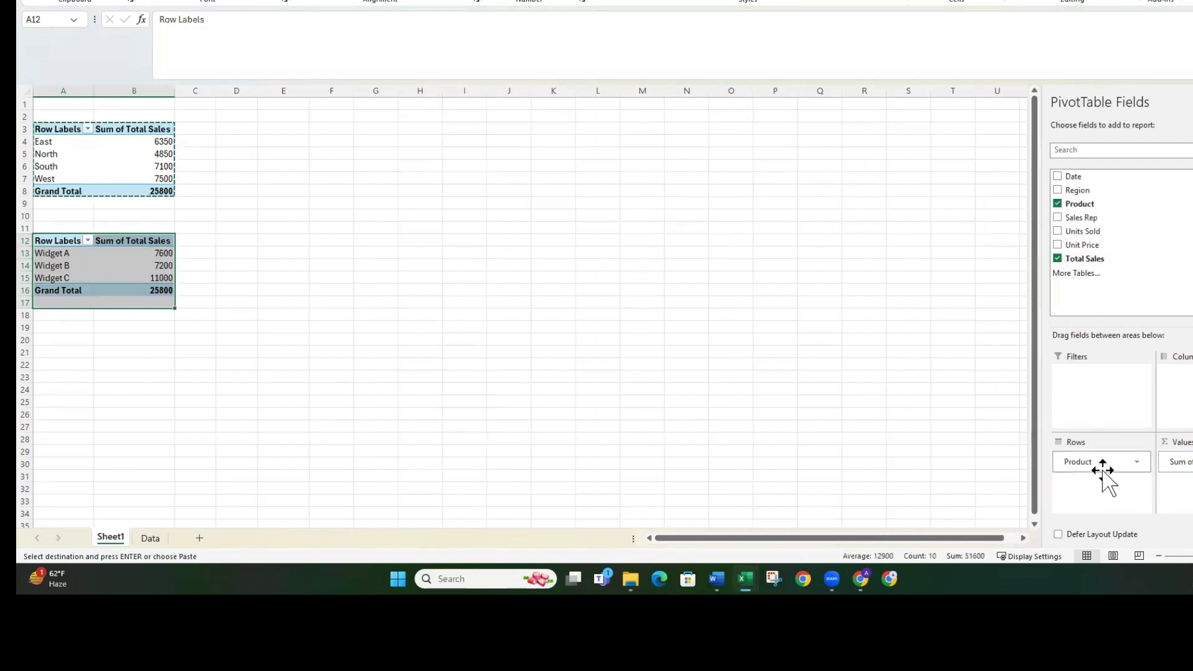
click(420, 291)
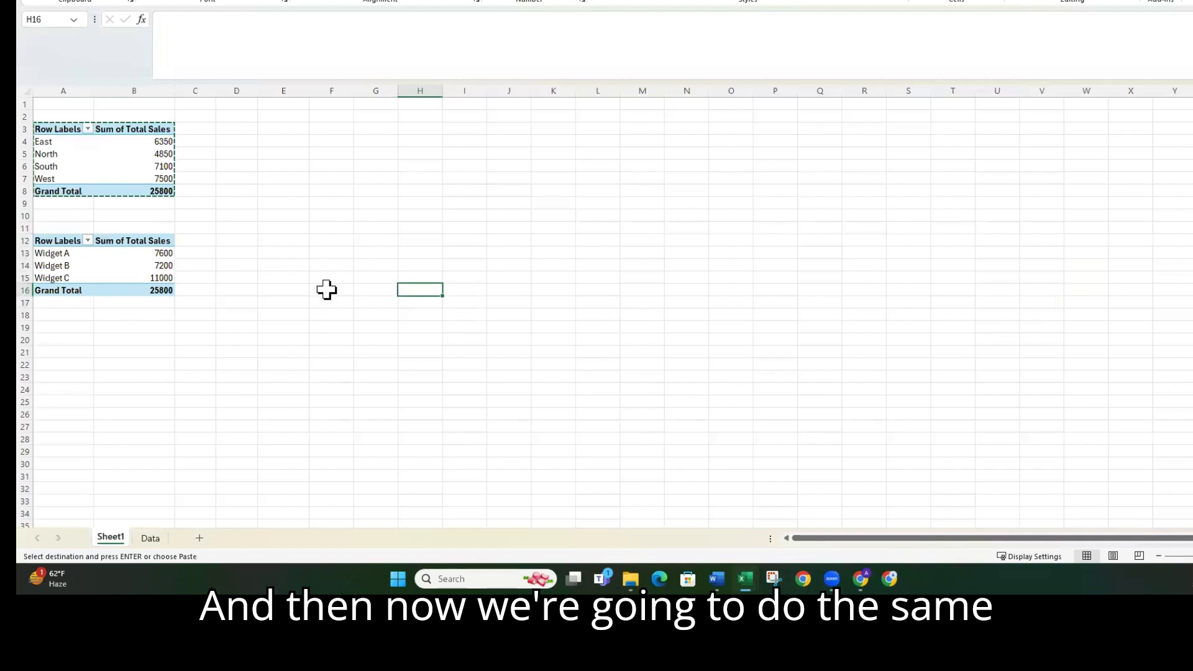
Copy the product PivotTable to A20 and replace Product with Sales Rep as the copy's row field
drag(54, 237, 172, 287)
key(ctrl+c)
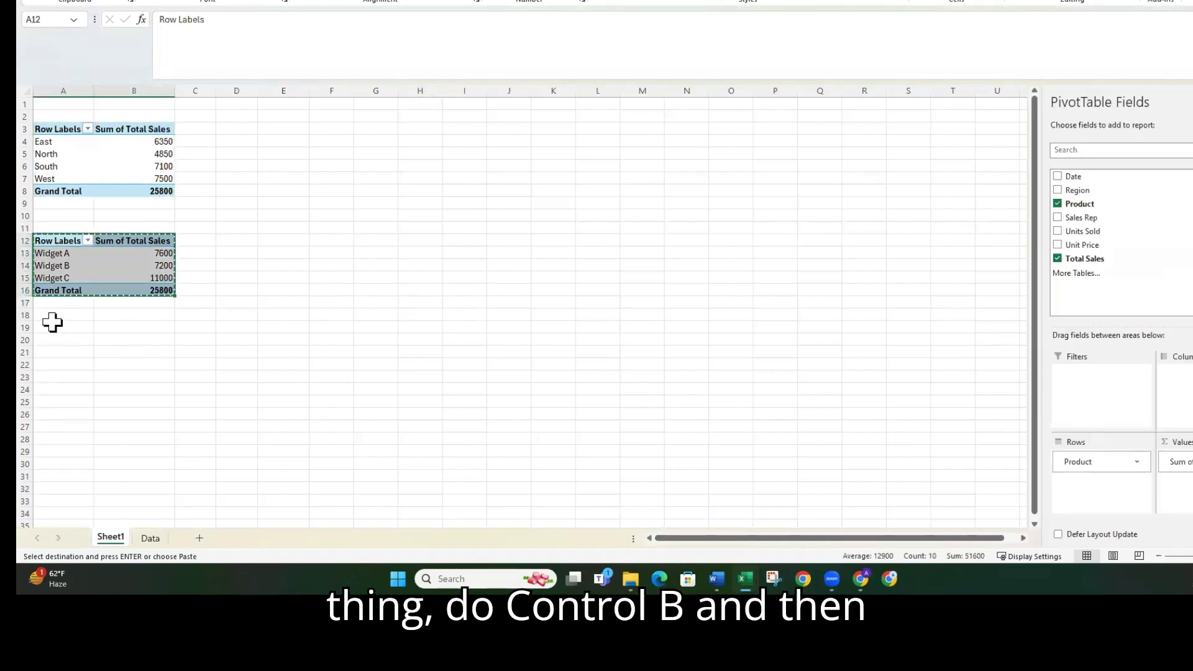
click(55, 335)
key(ctrl+v)
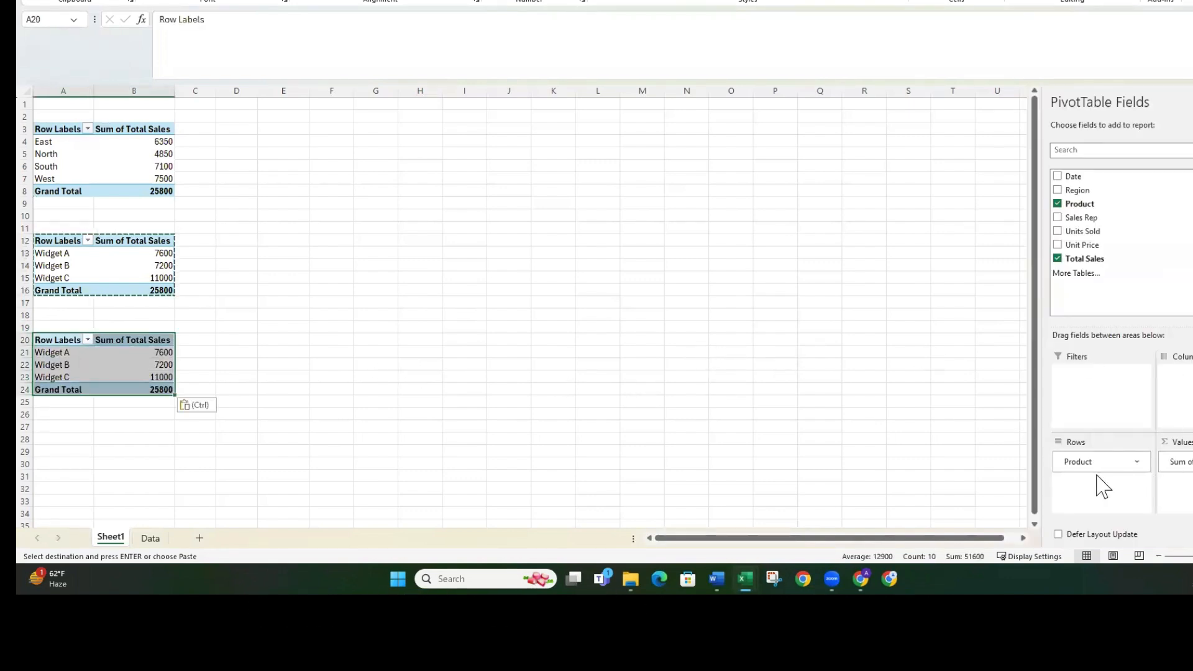
click(107, 365)
drag(1100, 463, 857, 420)
drag(1072, 218, 1102, 487)
drag(509, 253, 516, 269)
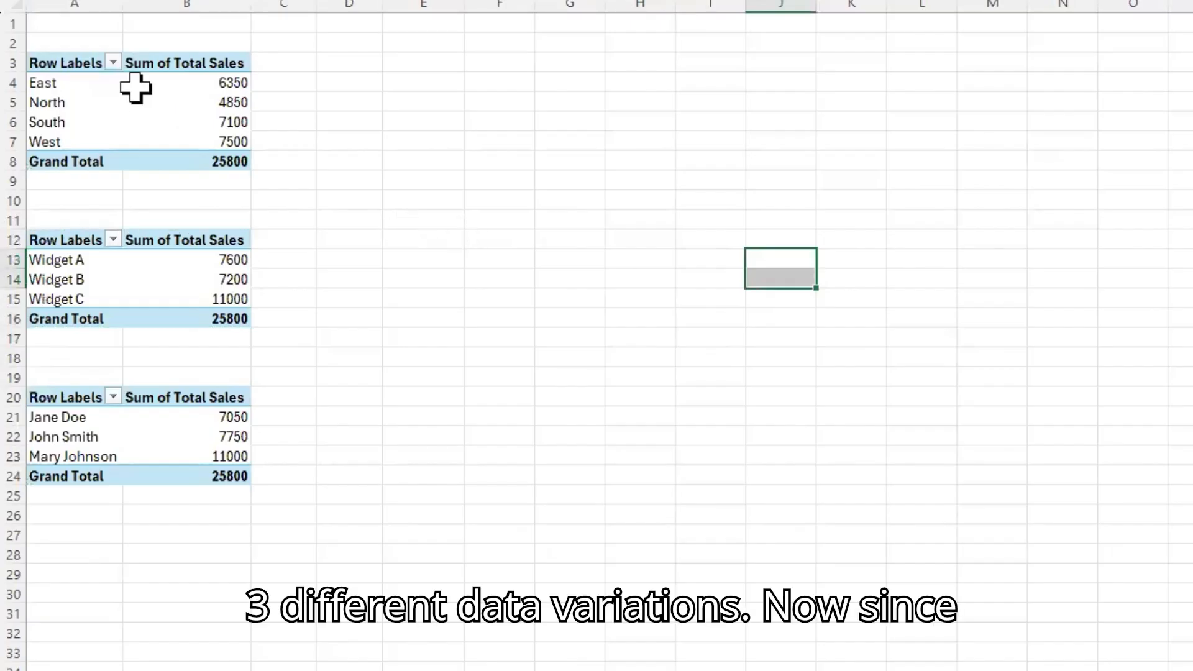
click(195, 83)
drag(194, 83, 205, 145)
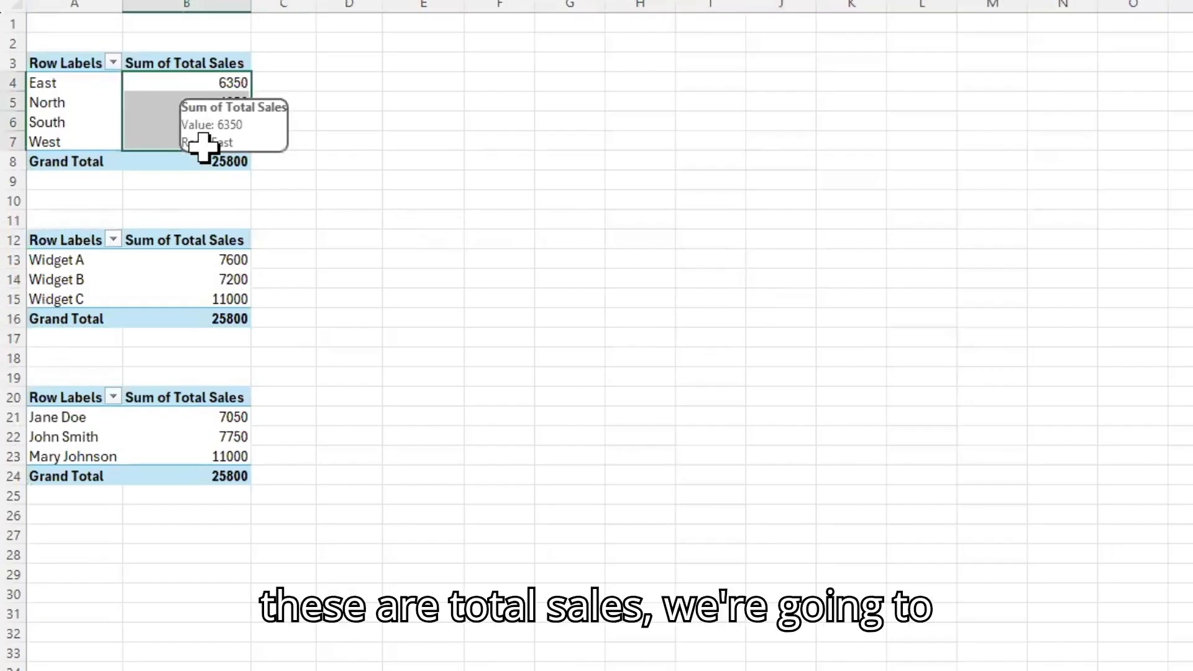
click(531, 256)
Format the Sum of Total Sales values in B4:B8, B13:B16 and B21:B24 as dollar amounts without decimals
drag(210, 86, 235, 161)
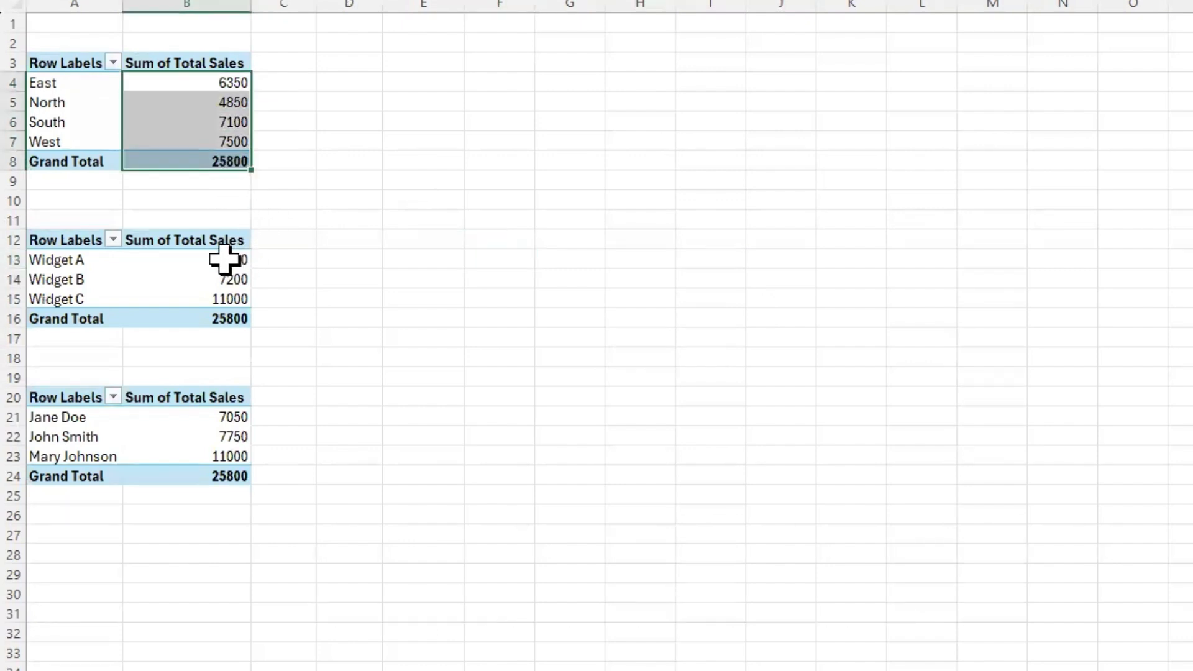
drag(221, 259, 218, 319)
drag(236, 420, 228, 474)
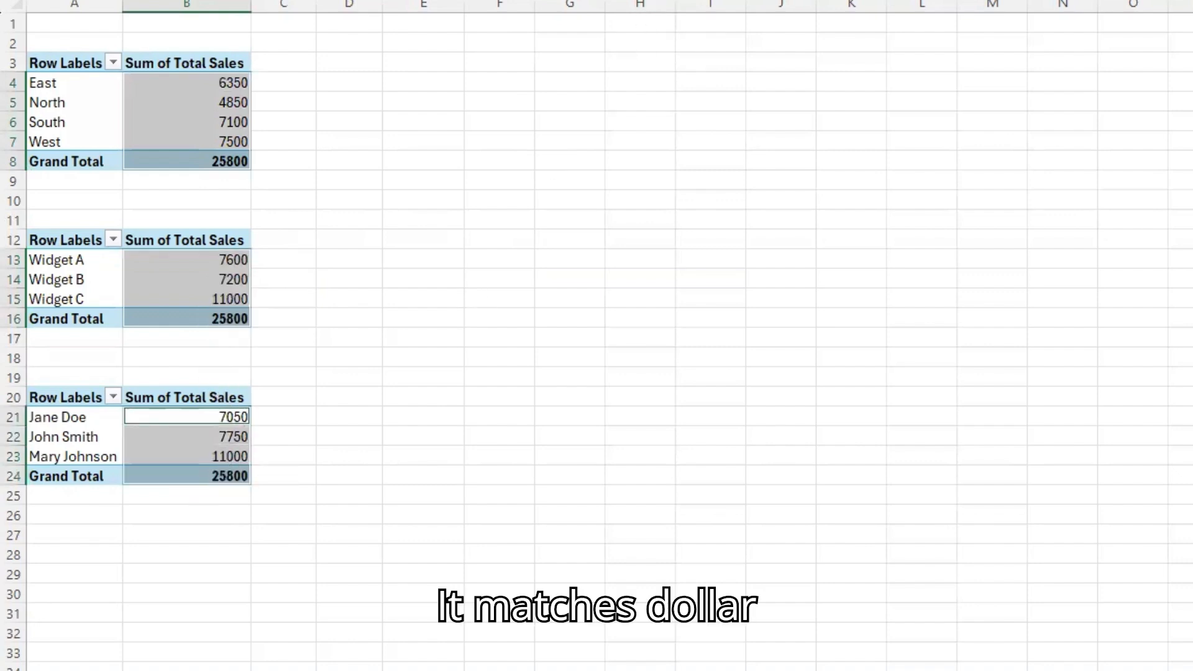
key(ctrl+shift+4)
key(alt+h)
key(9)
key(alt+h)
key(9)
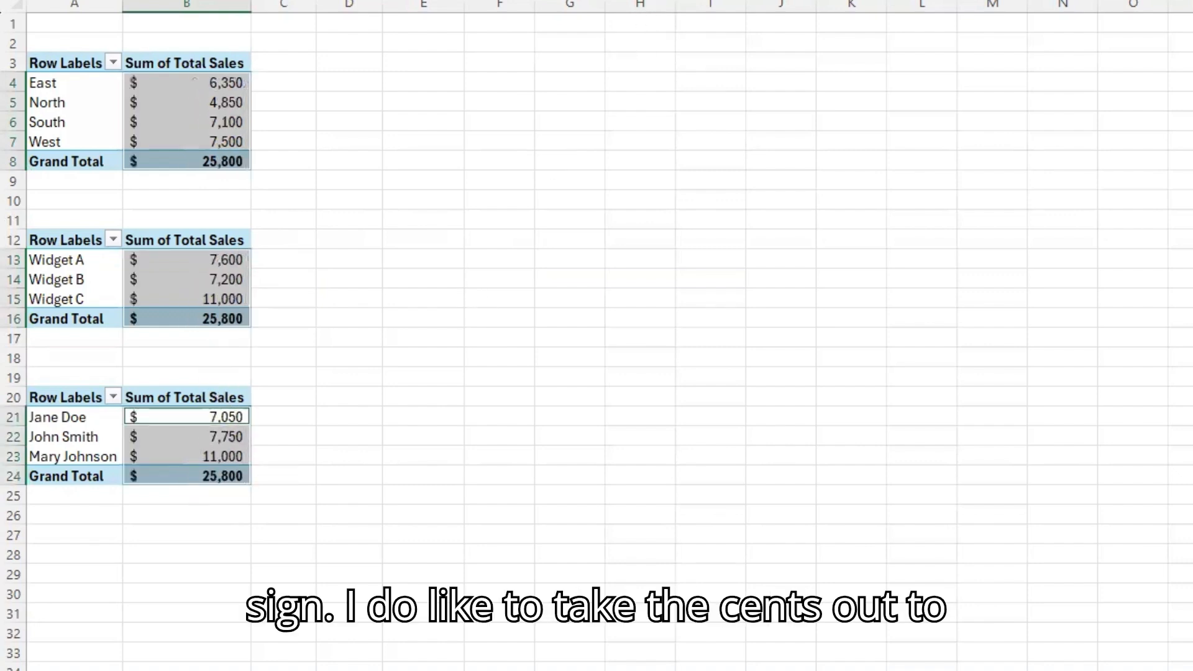
click(628, 441)
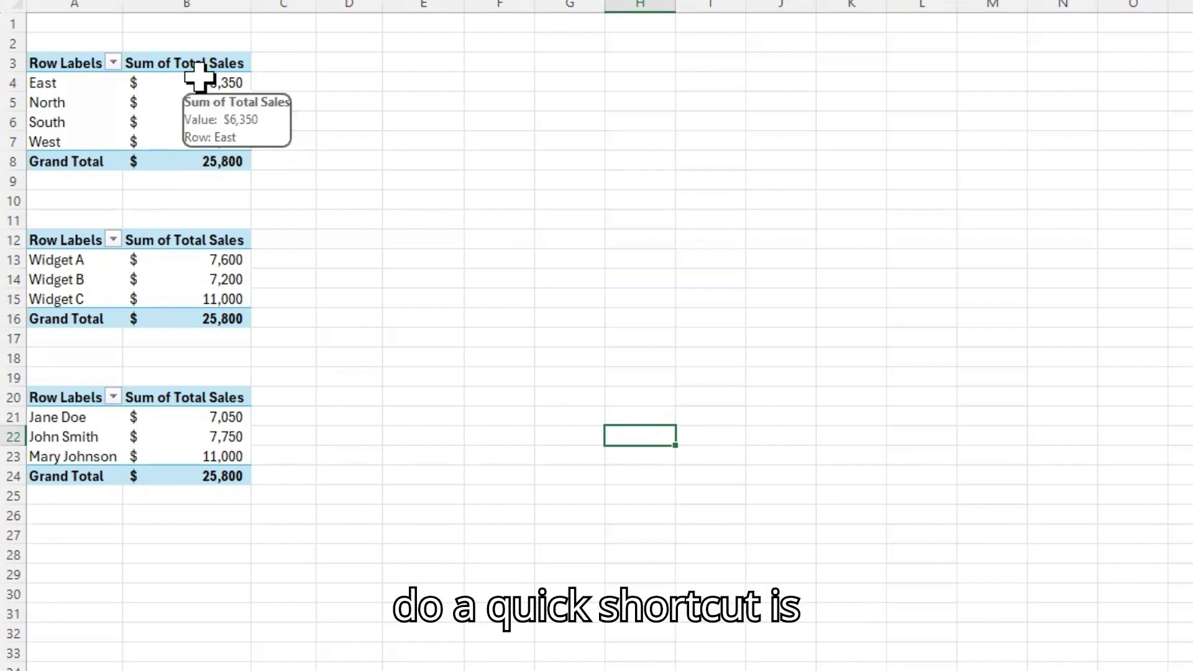
Select the non-adjacent sales value ranges B4:B8, B13:B16 and B21:B24 together as a multiple selection
drag(199, 76, 180, 151)
click(775, 304)
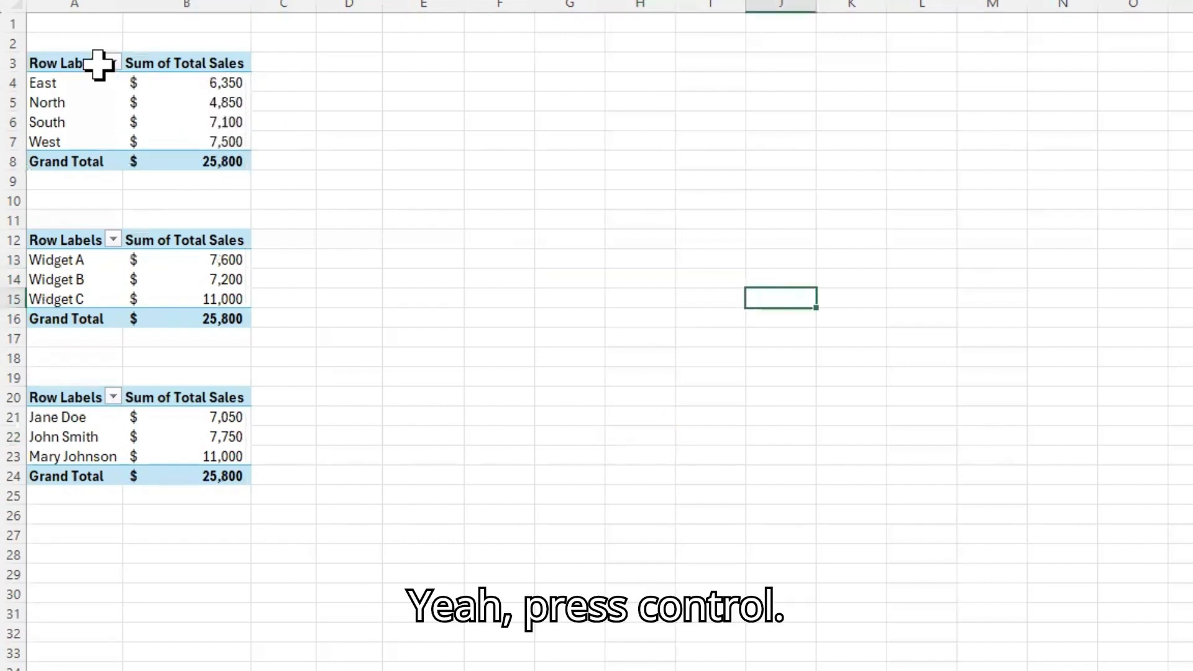
click(177, 83)
ctrl+click(190, 123)
drag(189, 122, 197, 83)
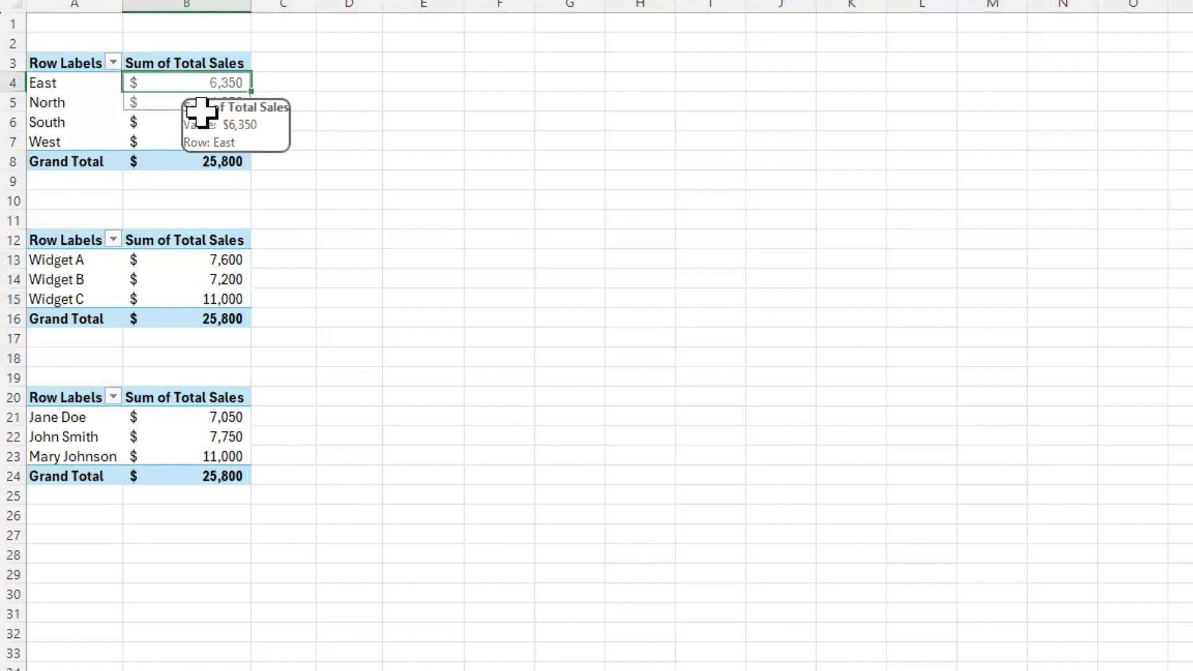
shift+click(197, 161)
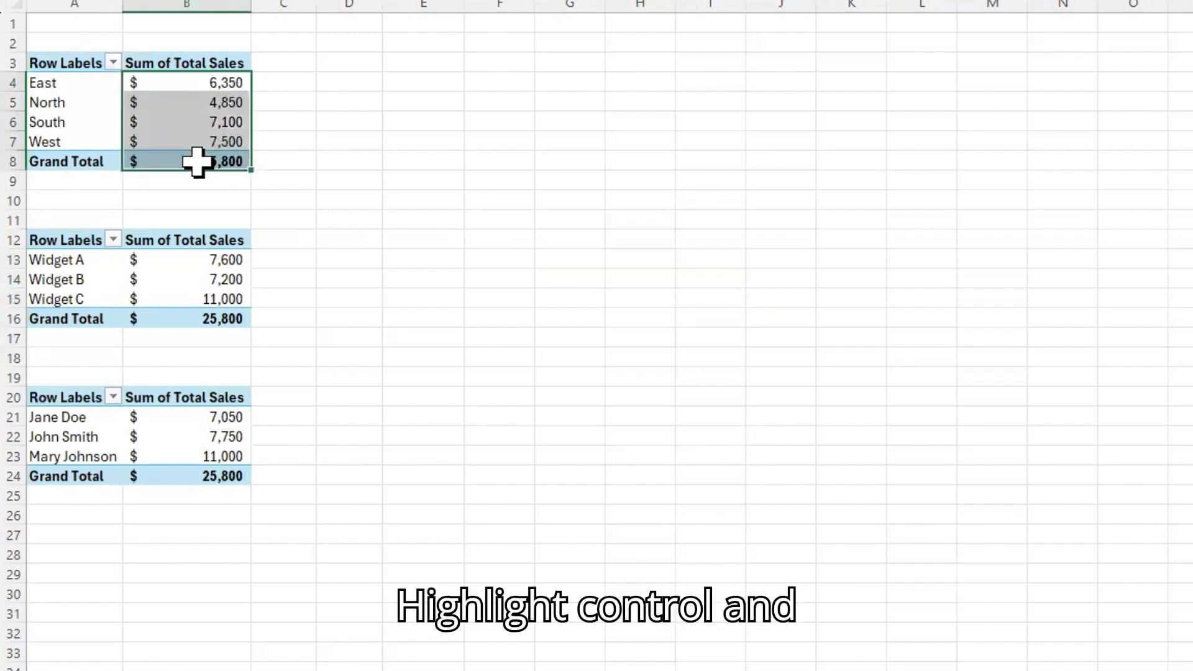
drag(206, 259, 203, 320)
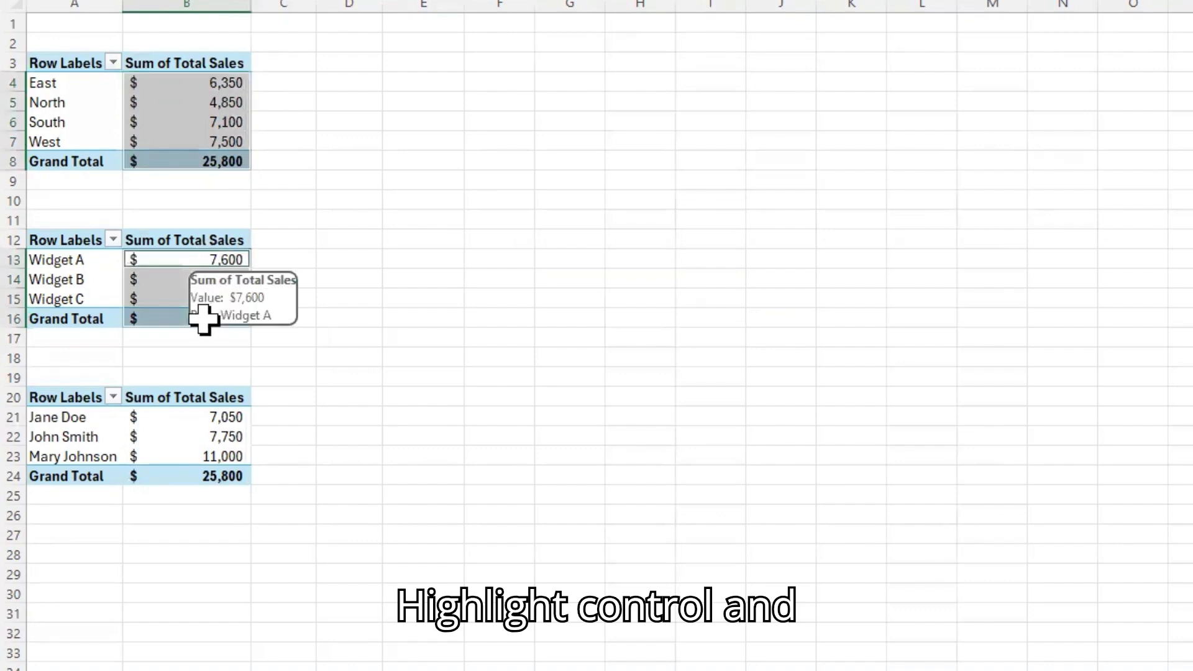
drag(203, 418, 201, 469)
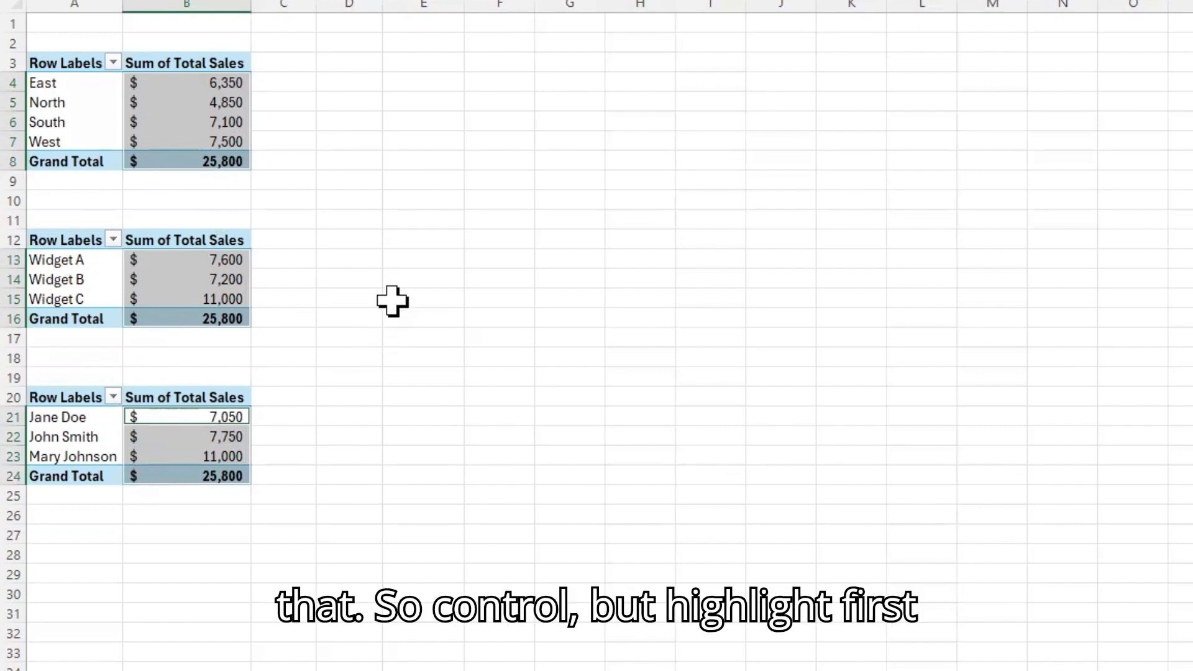
click(338, 198)
Select the range B4:B7 together with the separate cells B13 and B21
drag(210, 82, 224, 144)
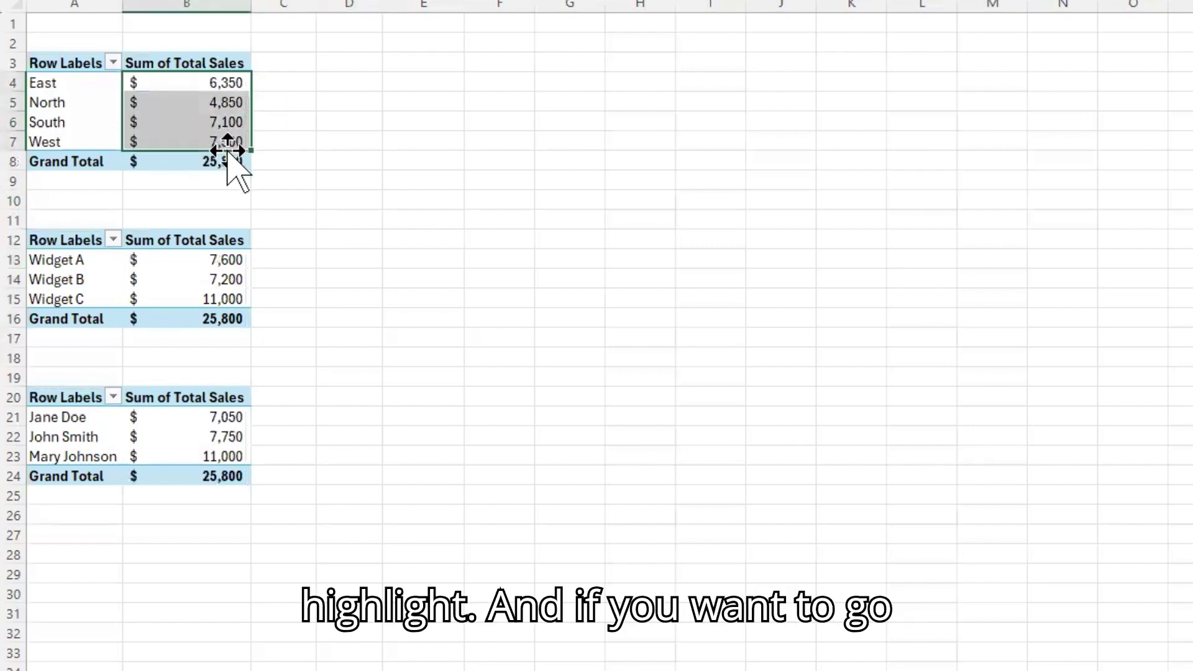
ctrl+click(178, 264)
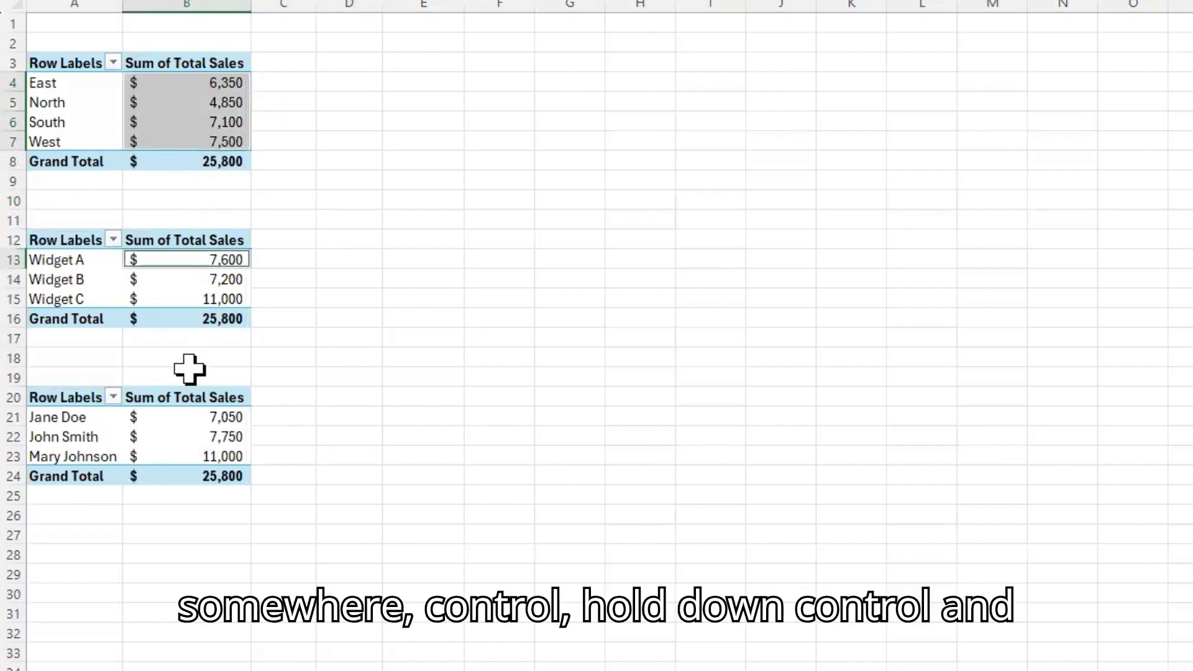
ctrl+click(207, 421)
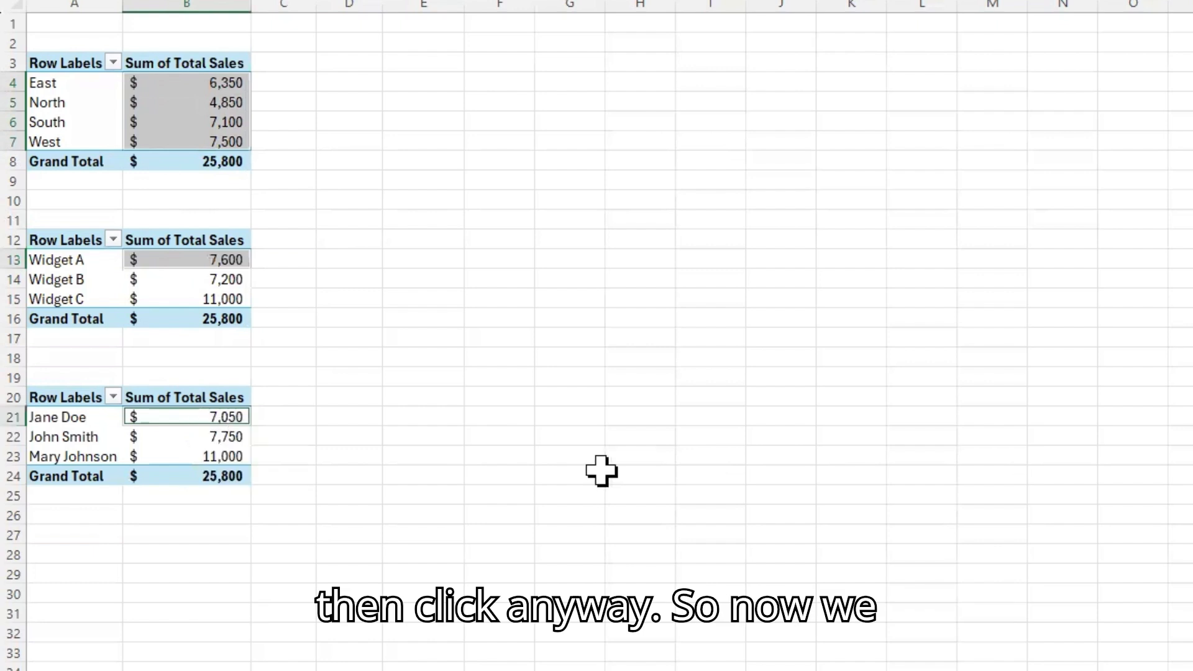
click(577, 475)
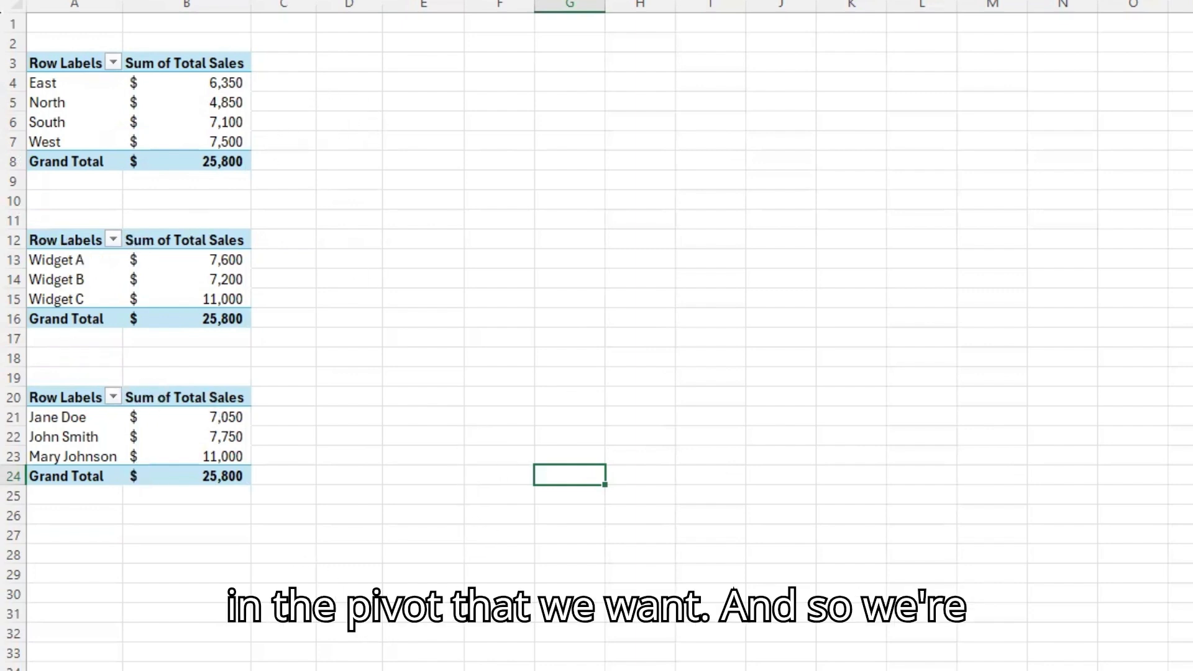
click(298, 553)
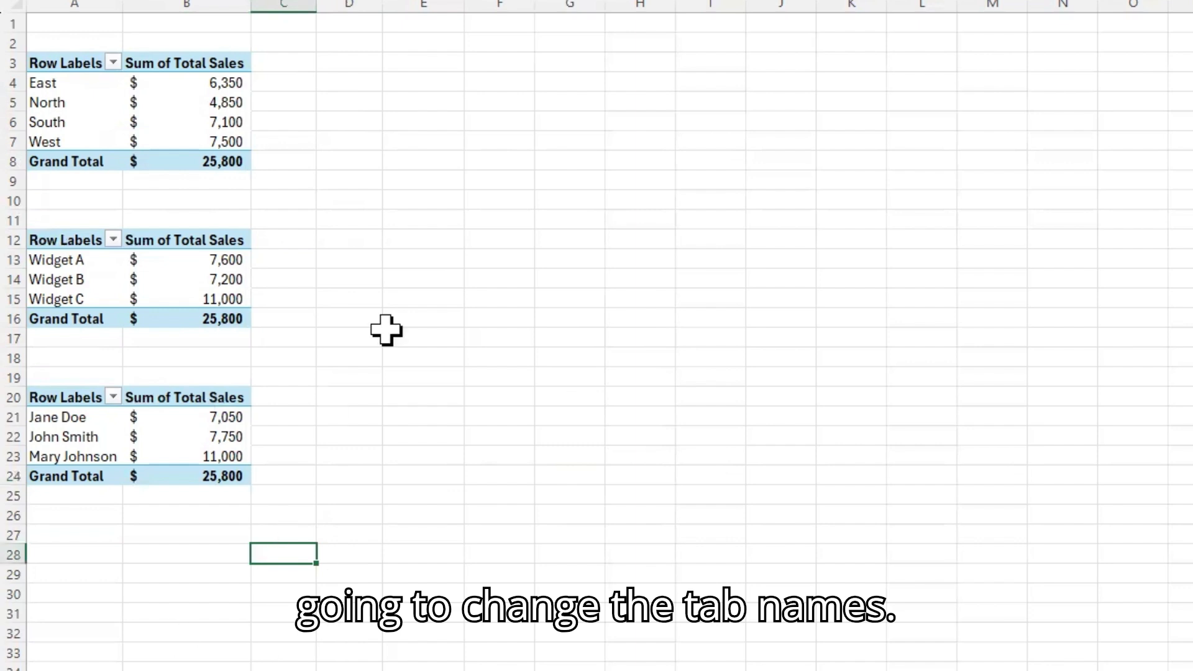
click(442, 137)
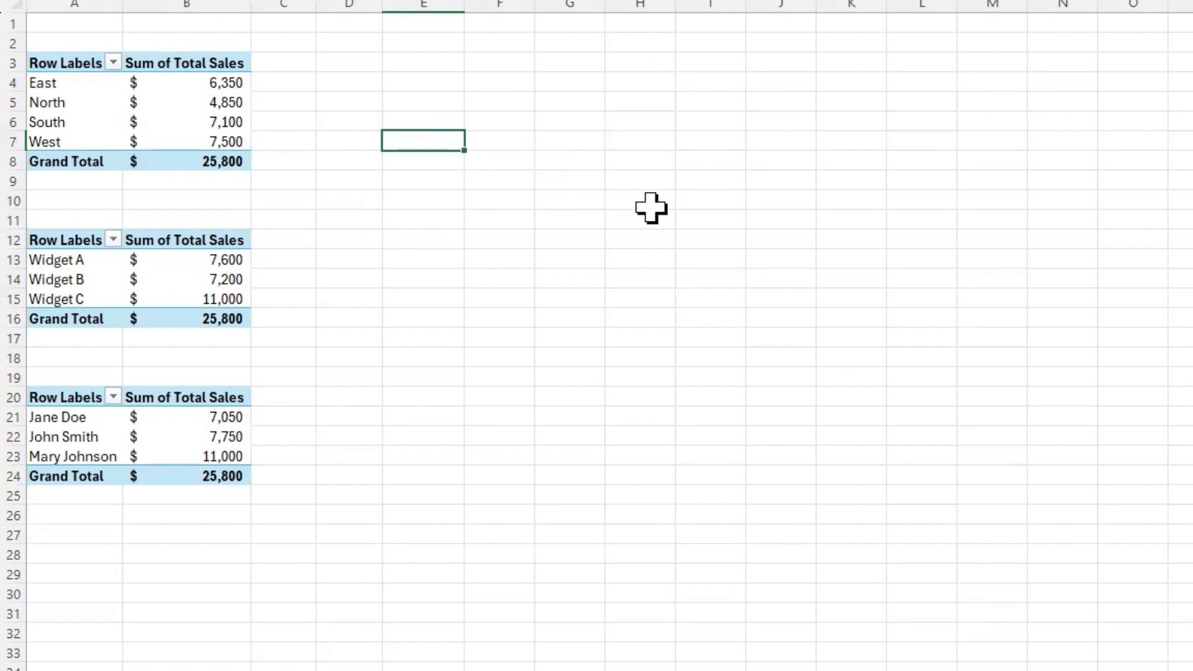
click(577, 223)
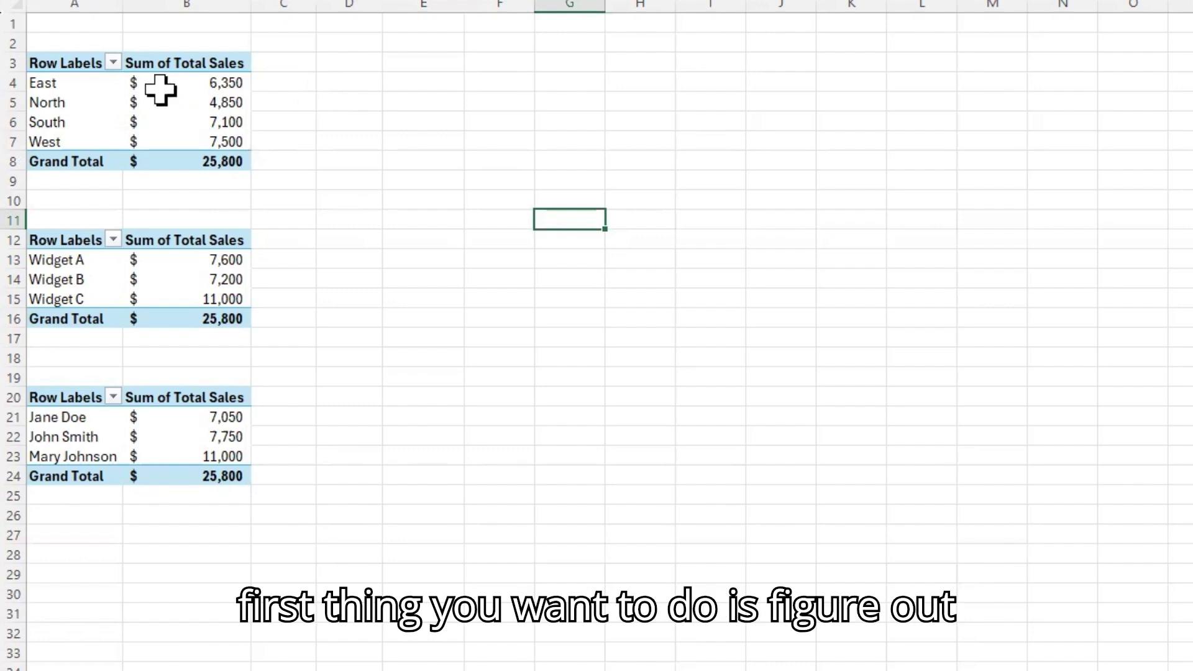
Insert a 3-D clustered column PivotChart from the region PivotTable data in A4:B7
click(38, 83)
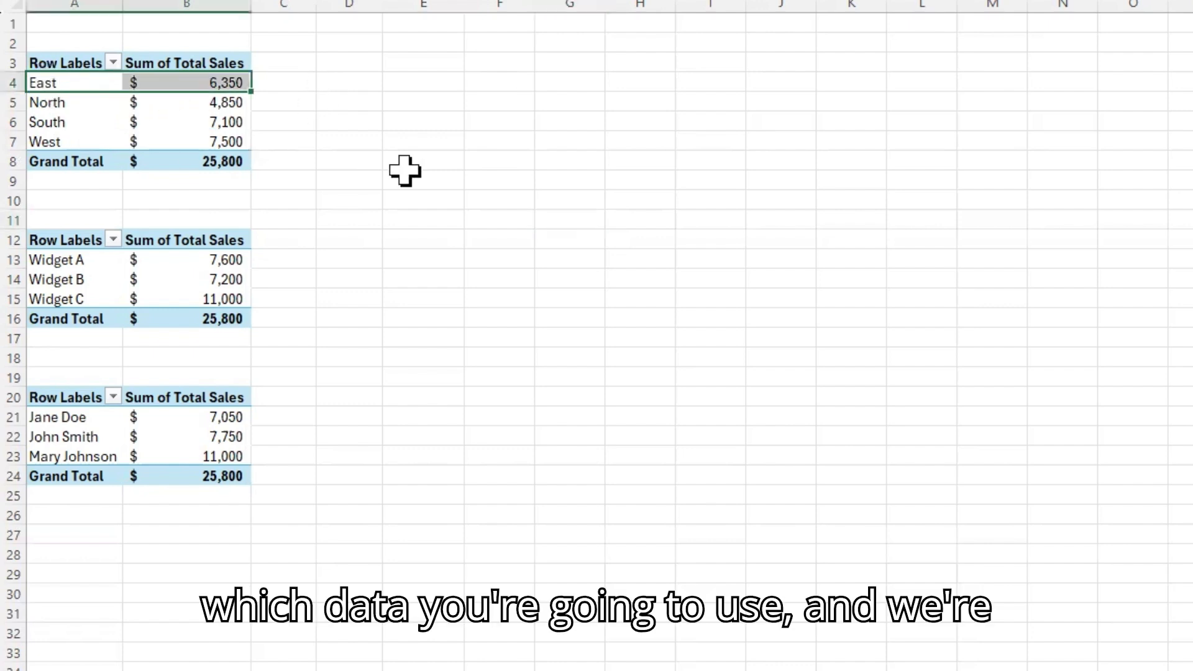
click(404, 165)
click(44, 75)
drag(220, 143, 13, 82)
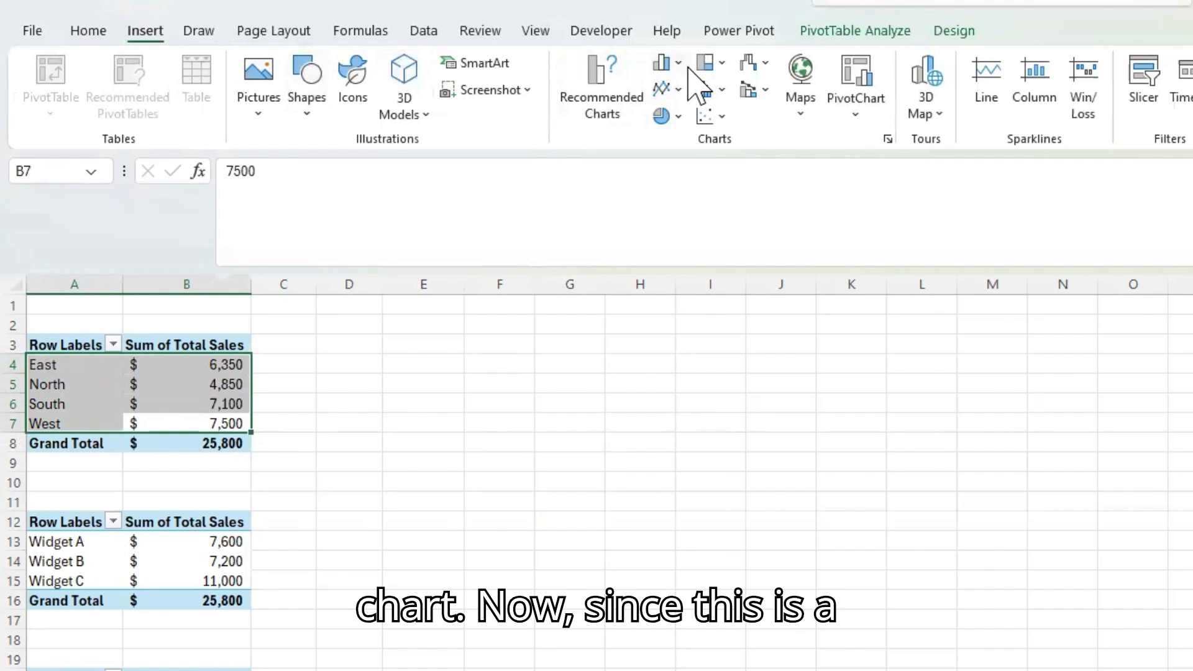
click(677, 62)
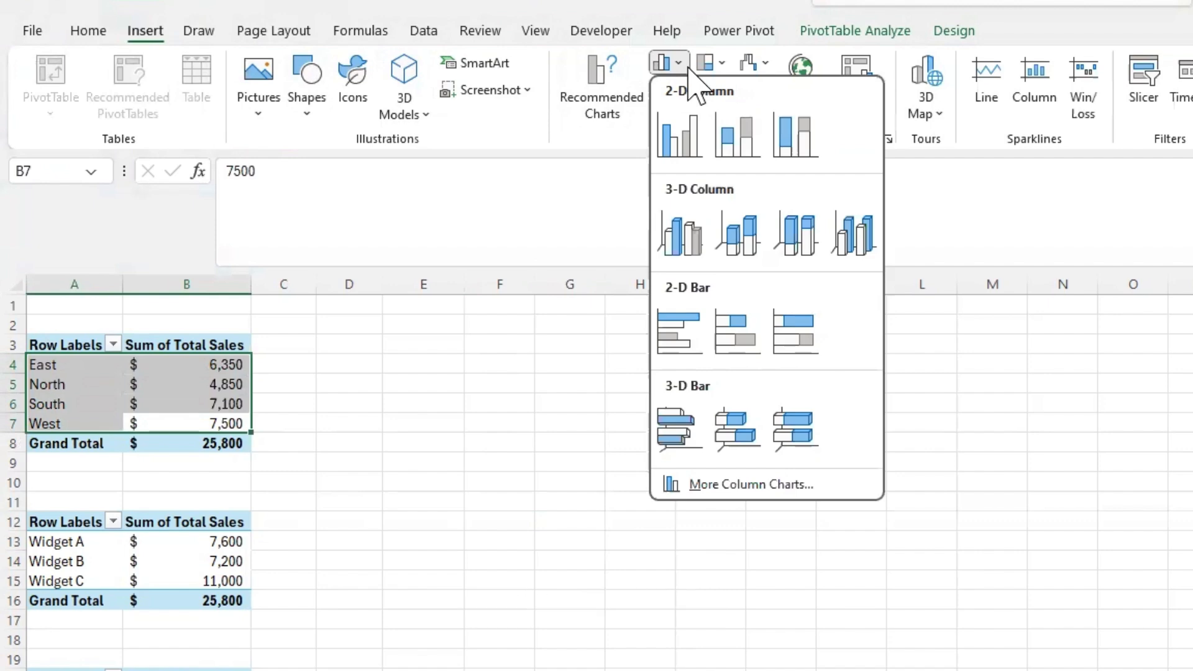
click(681, 231)
click(614, 399)
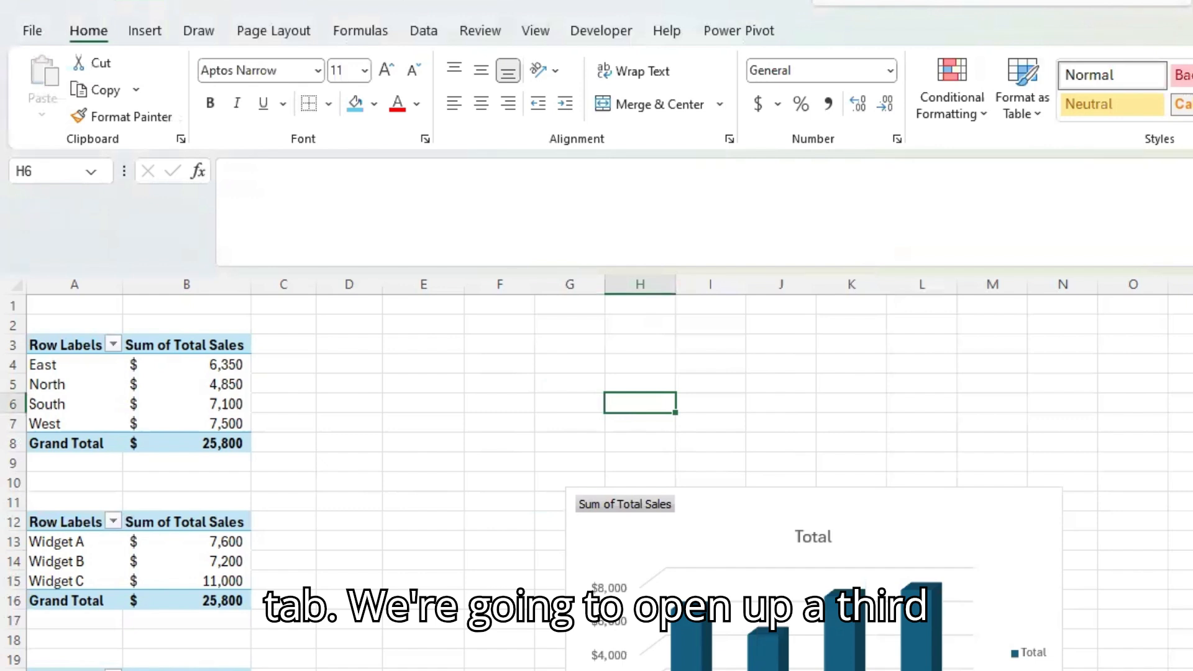
Add a blank worksheet and open the workbook in a new window on the adjacent monitor
key(shift+F11)
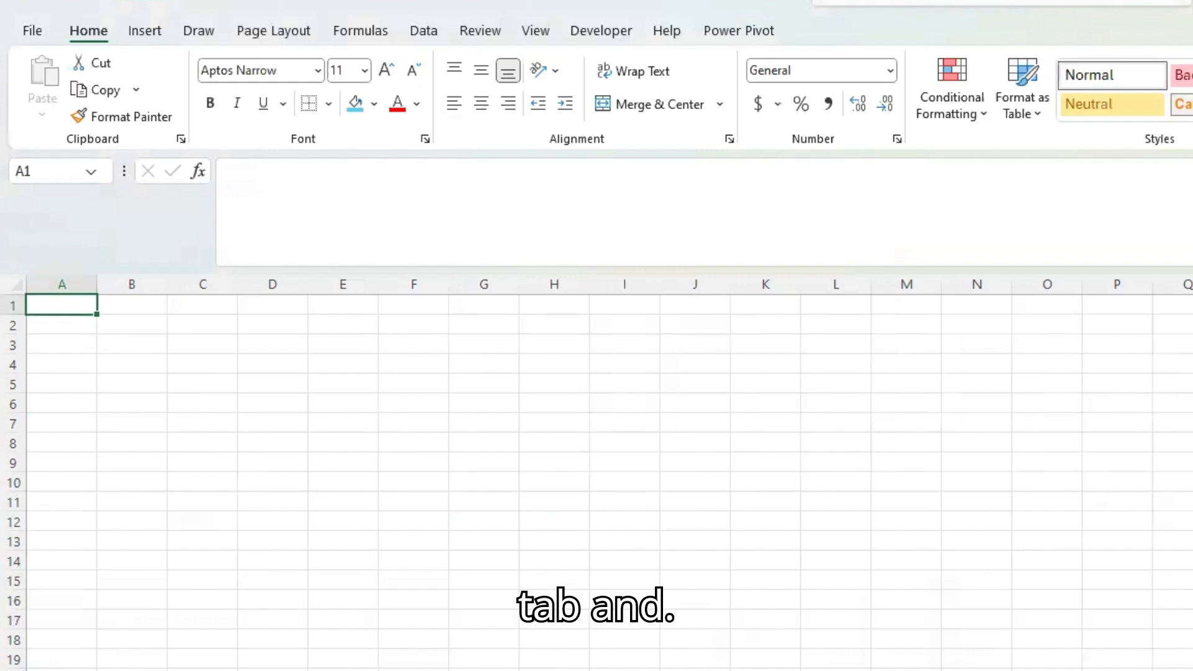
click(538, 32)
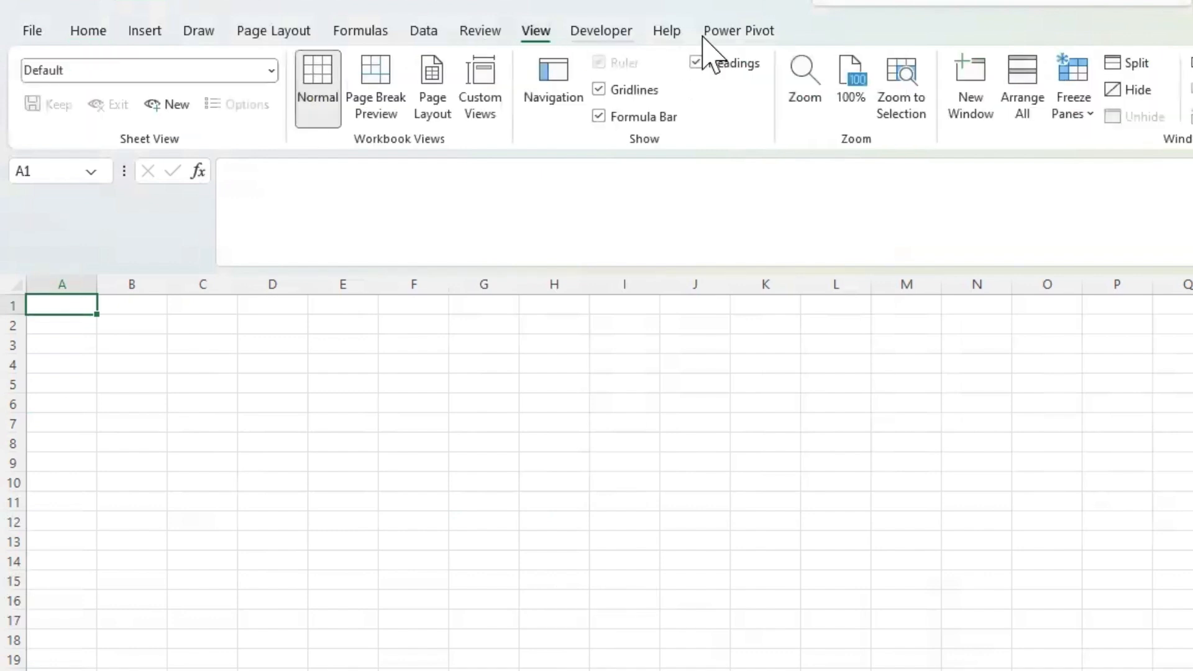
click(975, 94)
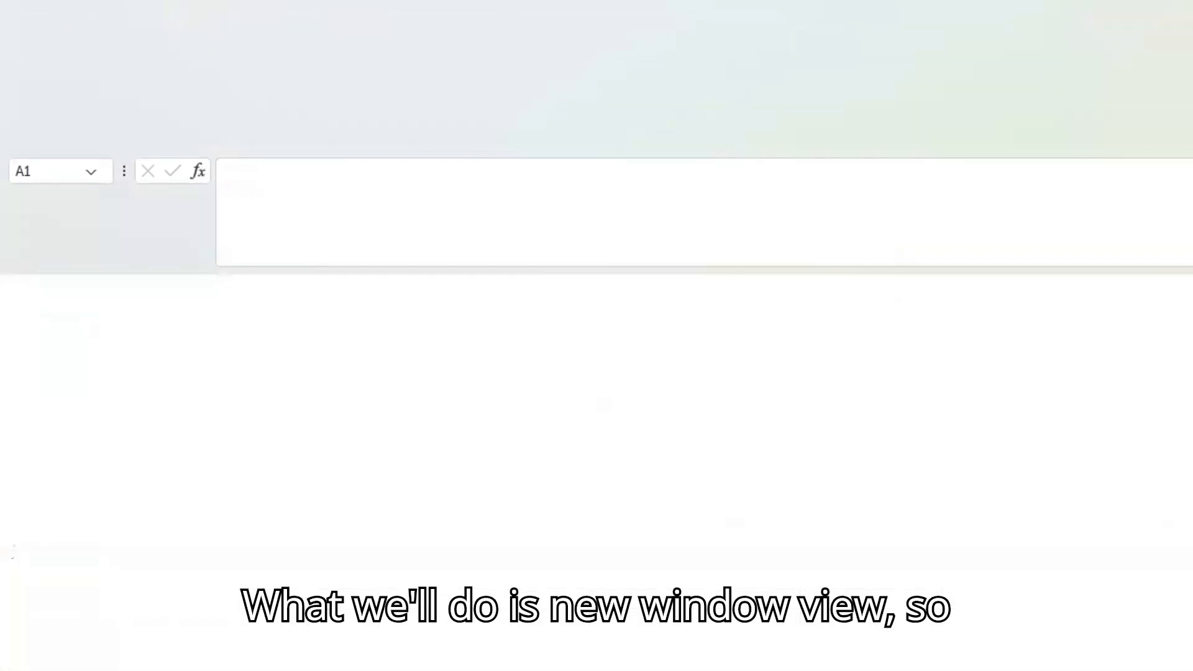
key(super+shift+Right)
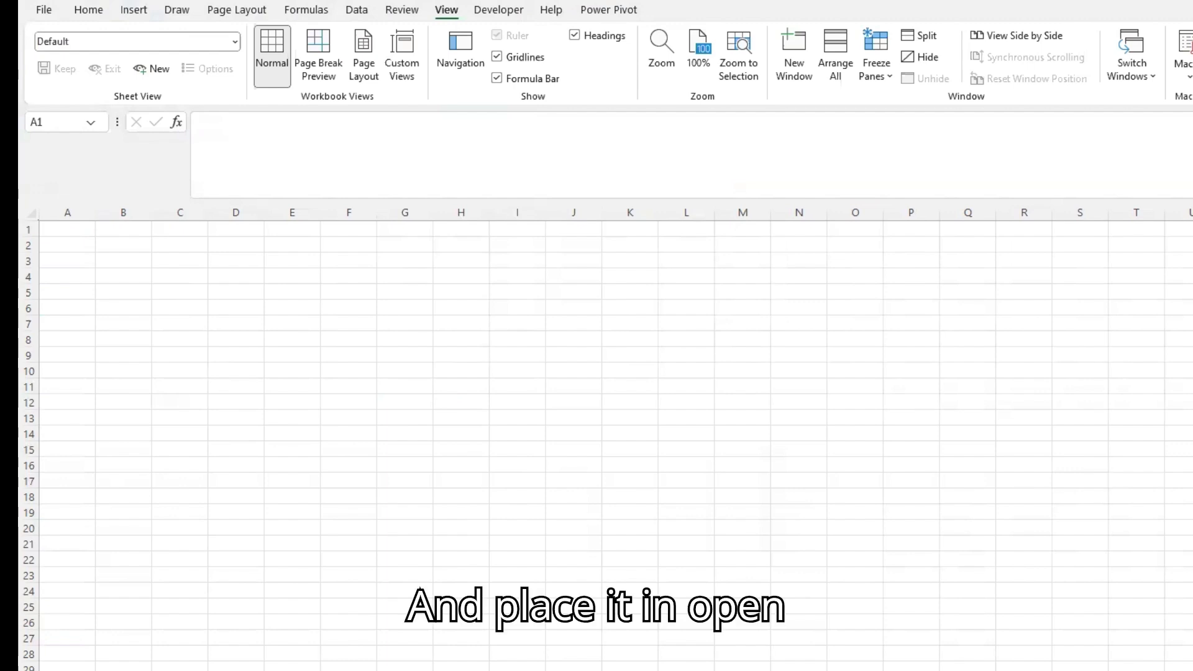
Paste the region column chart at B3 of the blank sheet and enlarge it down to about row 19
click(130, 261)
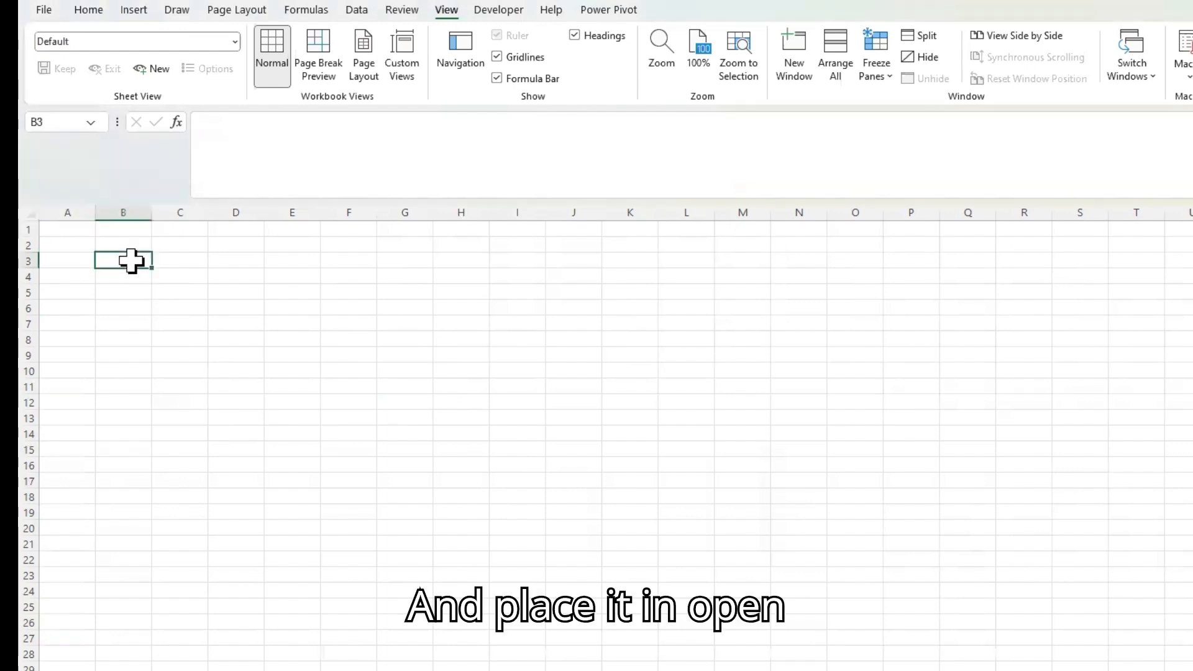
right_click(132, 263)
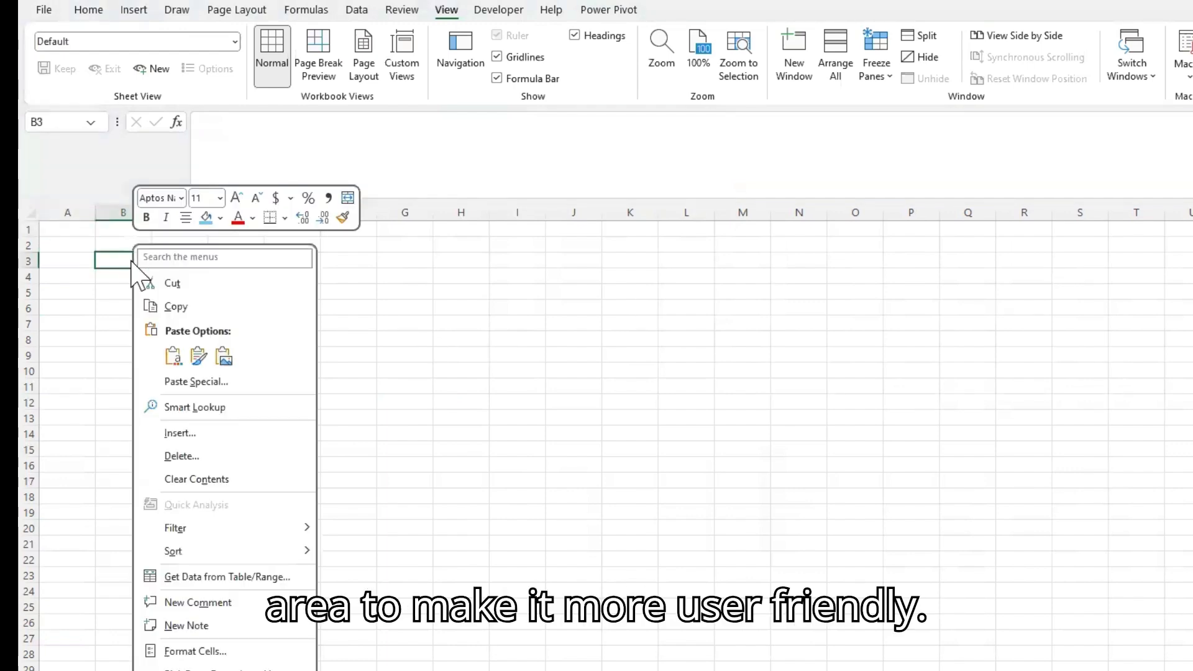
click(174, 356)
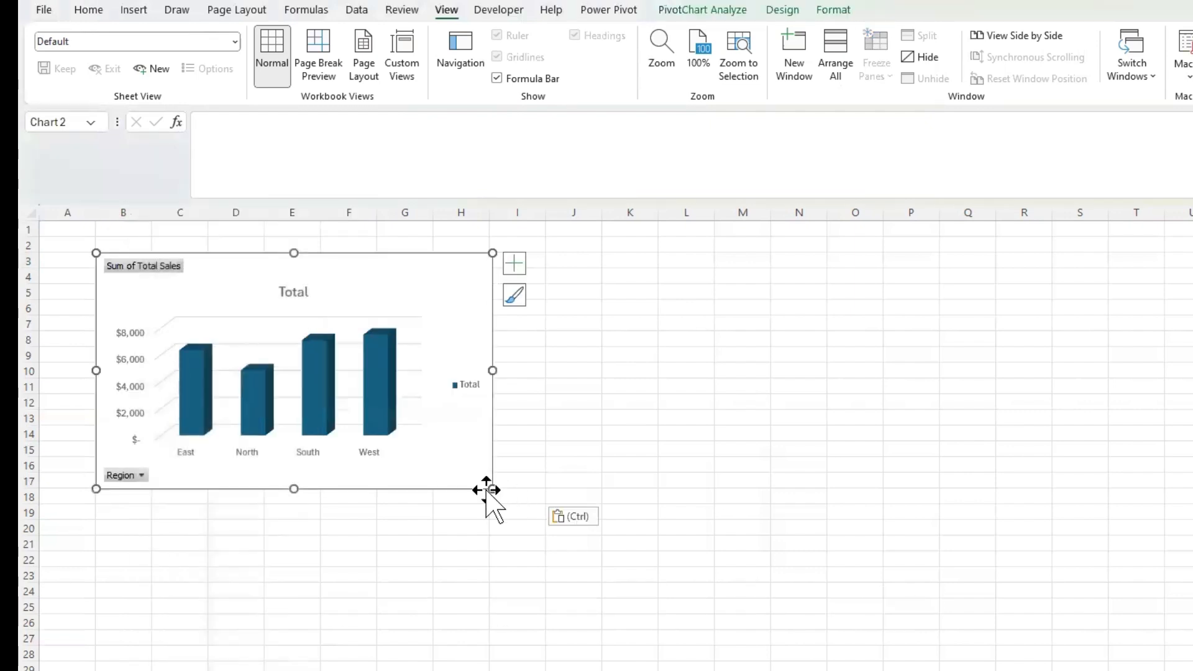
drag(424, 478, 490, 516)
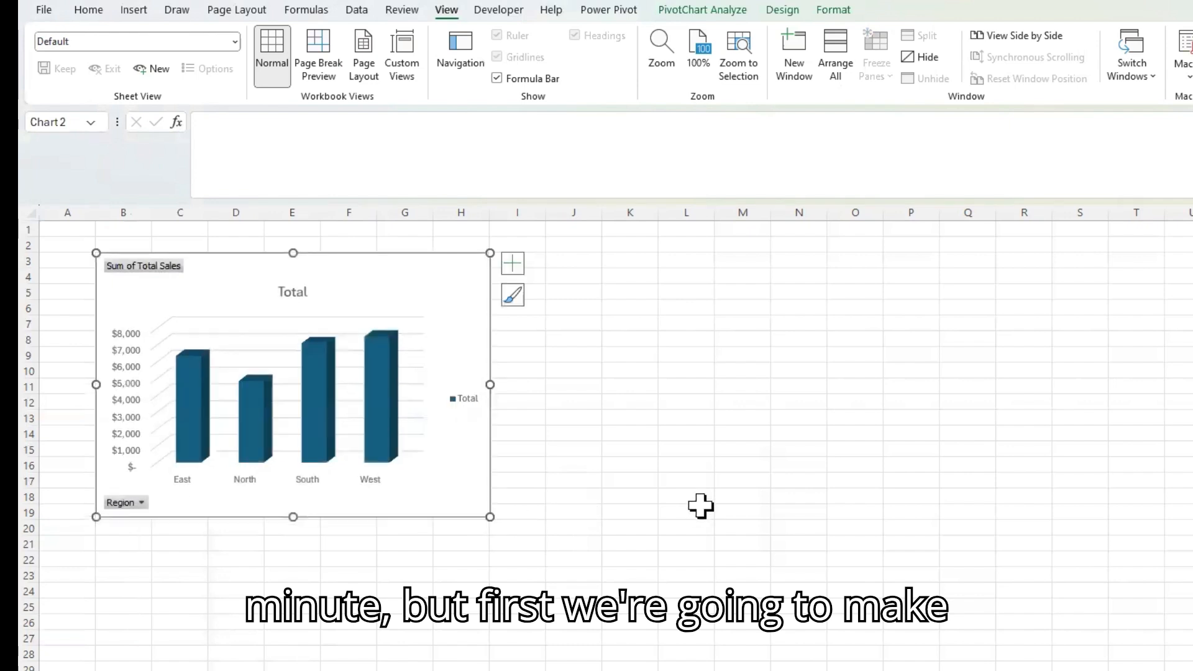
click(721, 432)
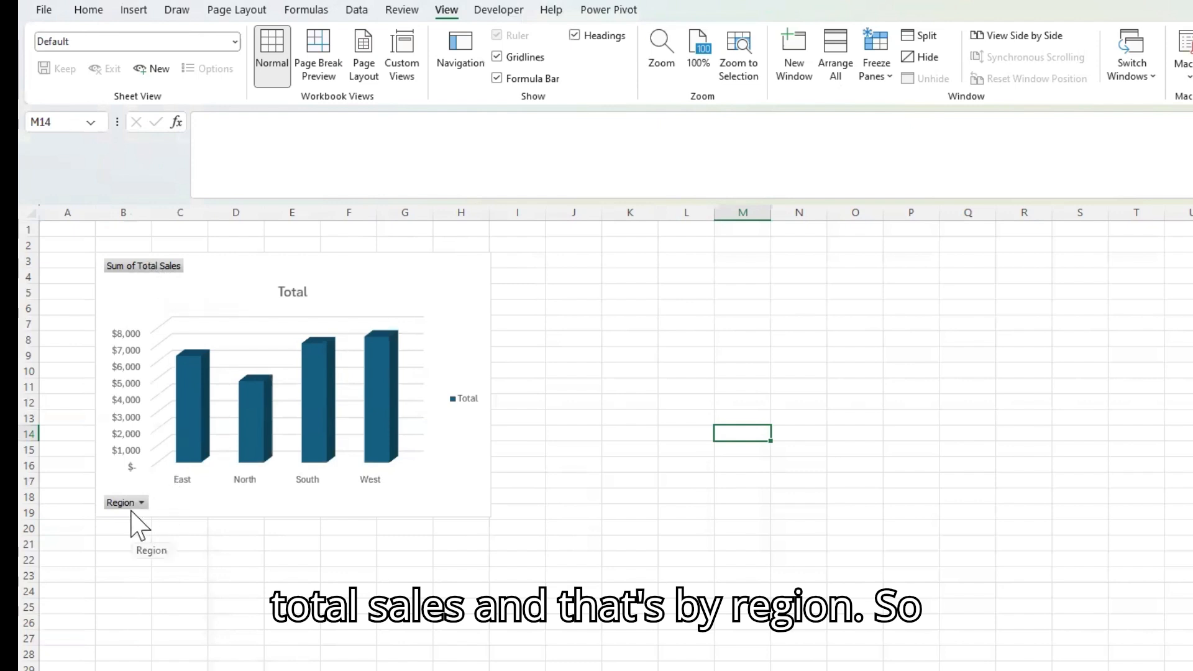
Insert an empty 2-D stacked line chart and place it beside the region chart, starting near row 3
click(568, 261)
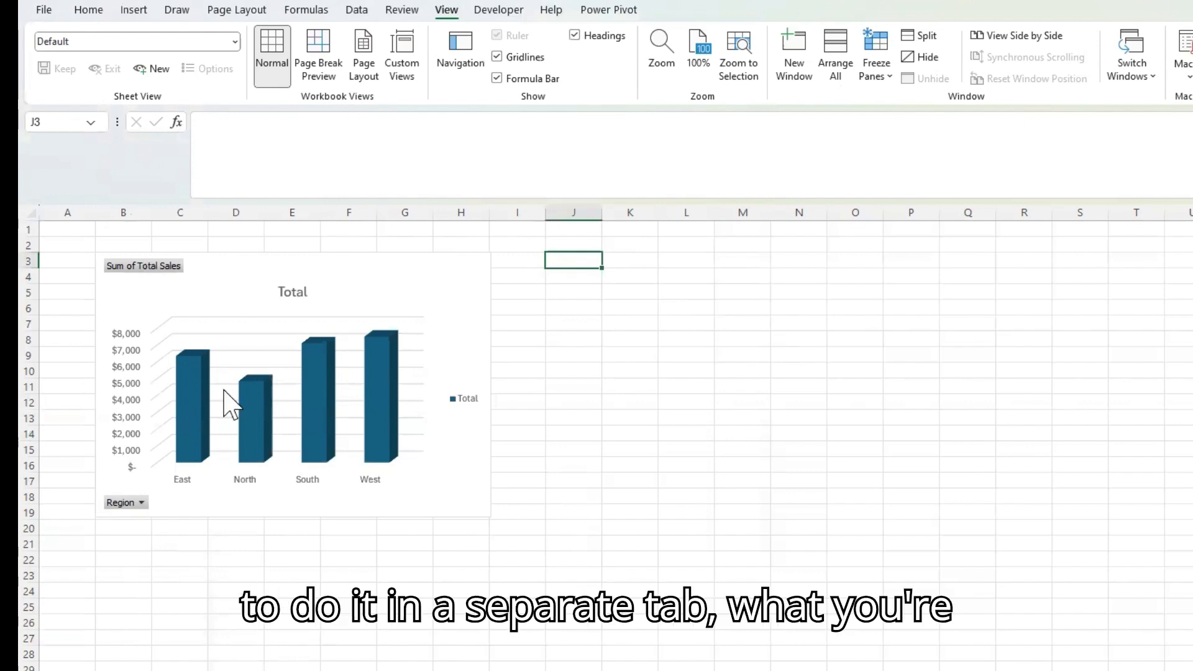
click(136, 11)
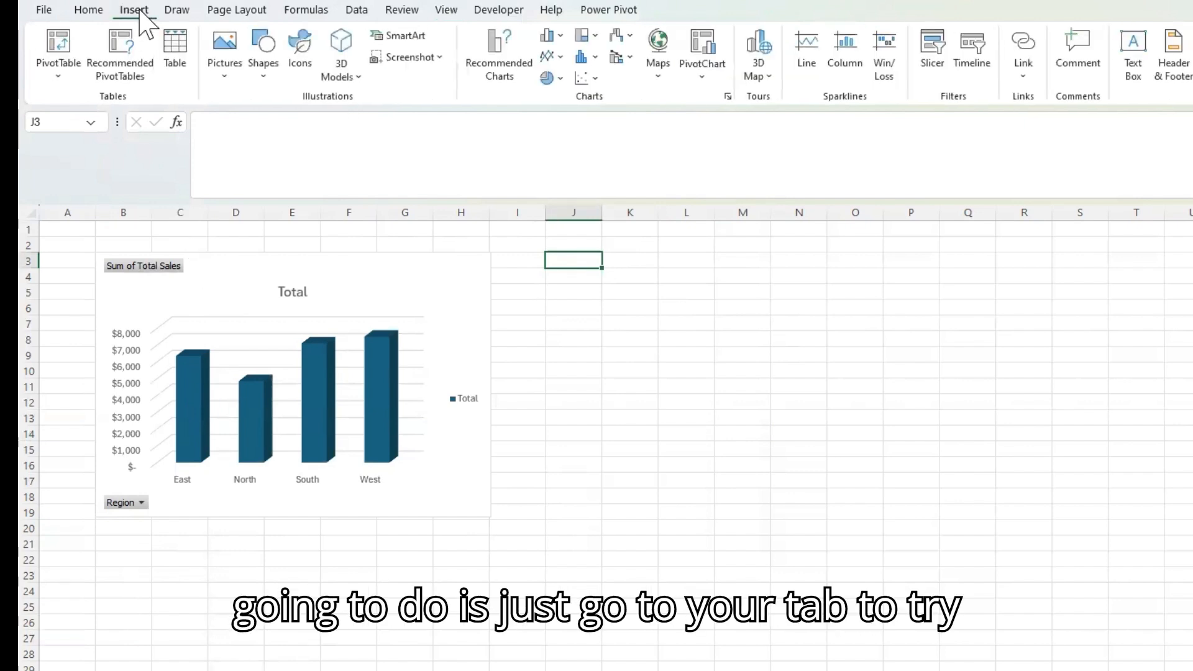
click(550, 38)
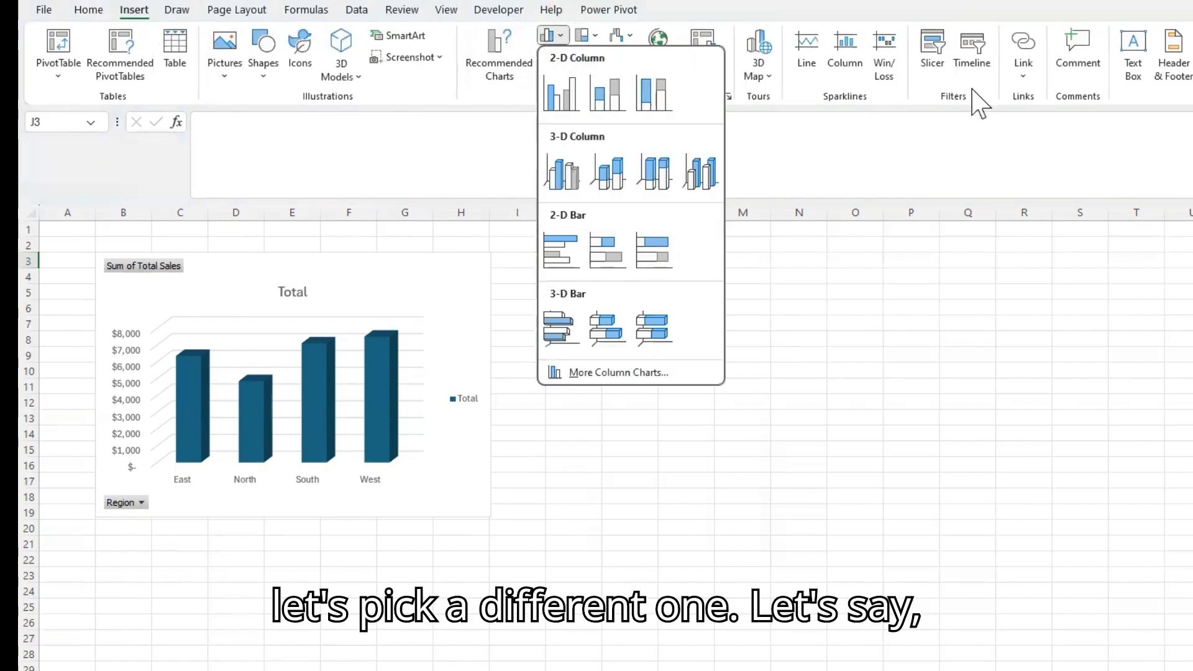
key(Escape)
click(559, 57)
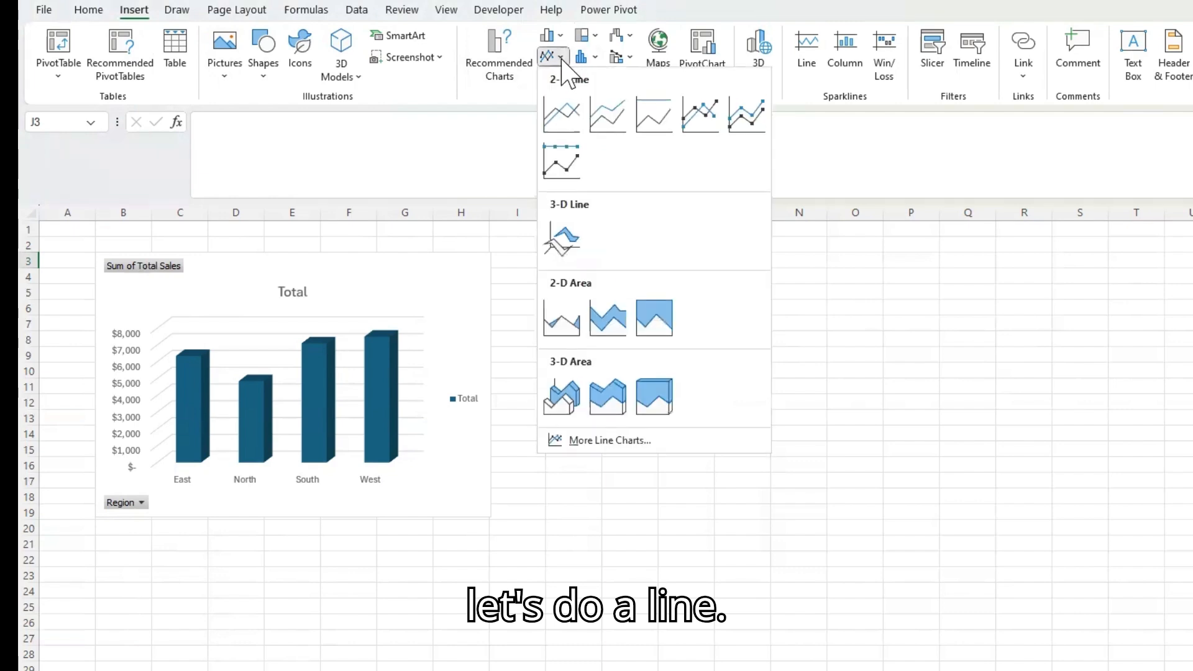
click(615, 124)
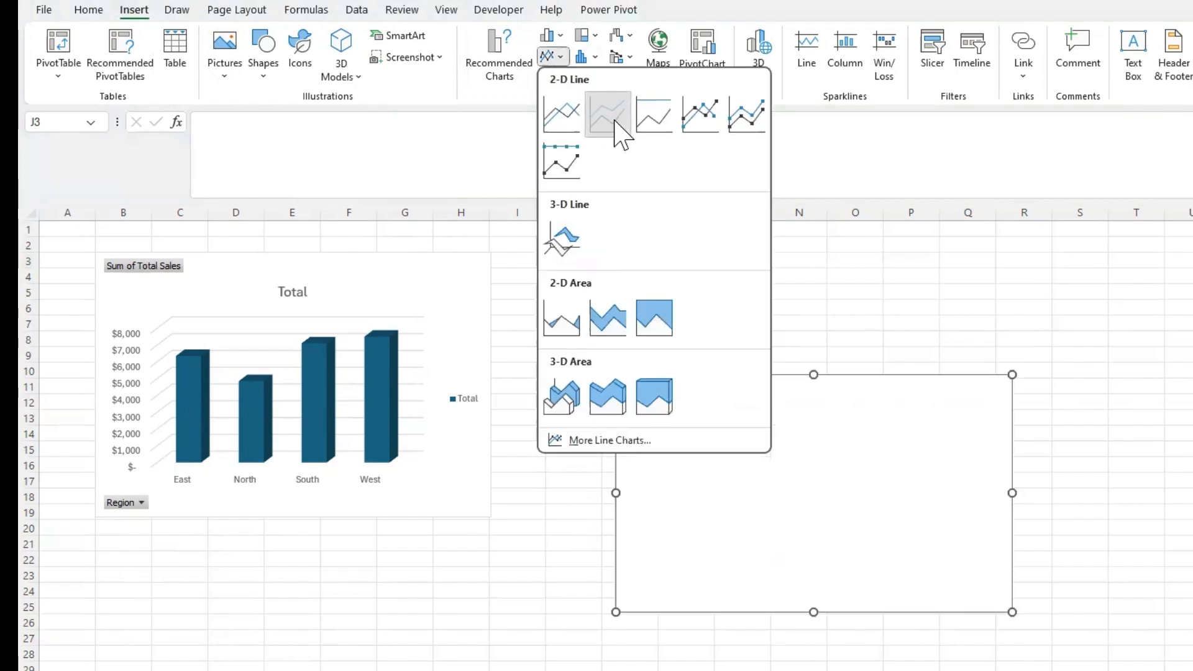
drag(799, 418, 701, 292)
Set the line chart's data source to the product PivotTable on the Pivot sheet and enlarge the chart to about the region chart's height
click(876, 53)
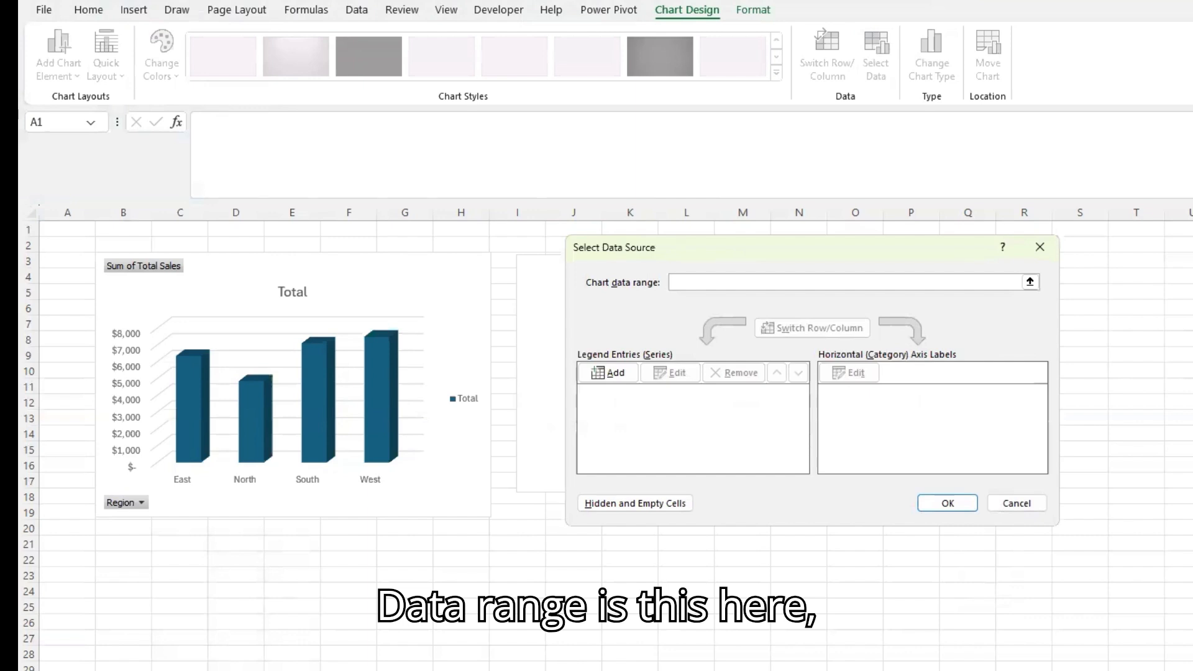
drag(67, 418, 67, 418)
drag(123, 450, 123, 450)
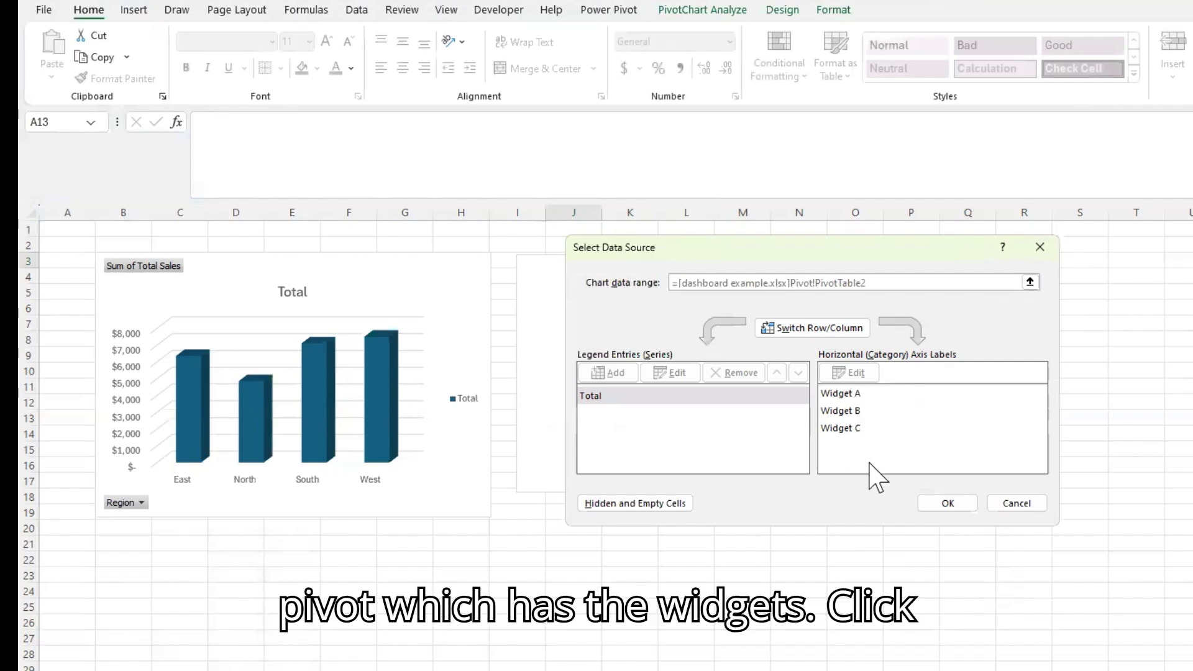
click(962, 502)
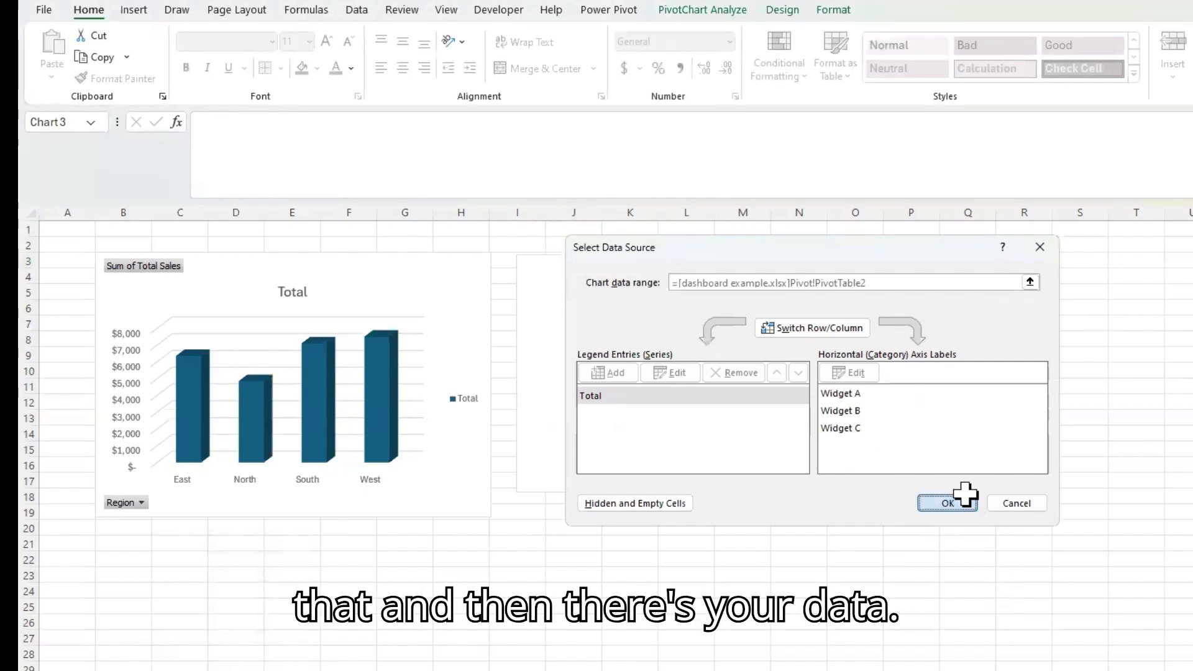
drag(913, 487, 934, 514)
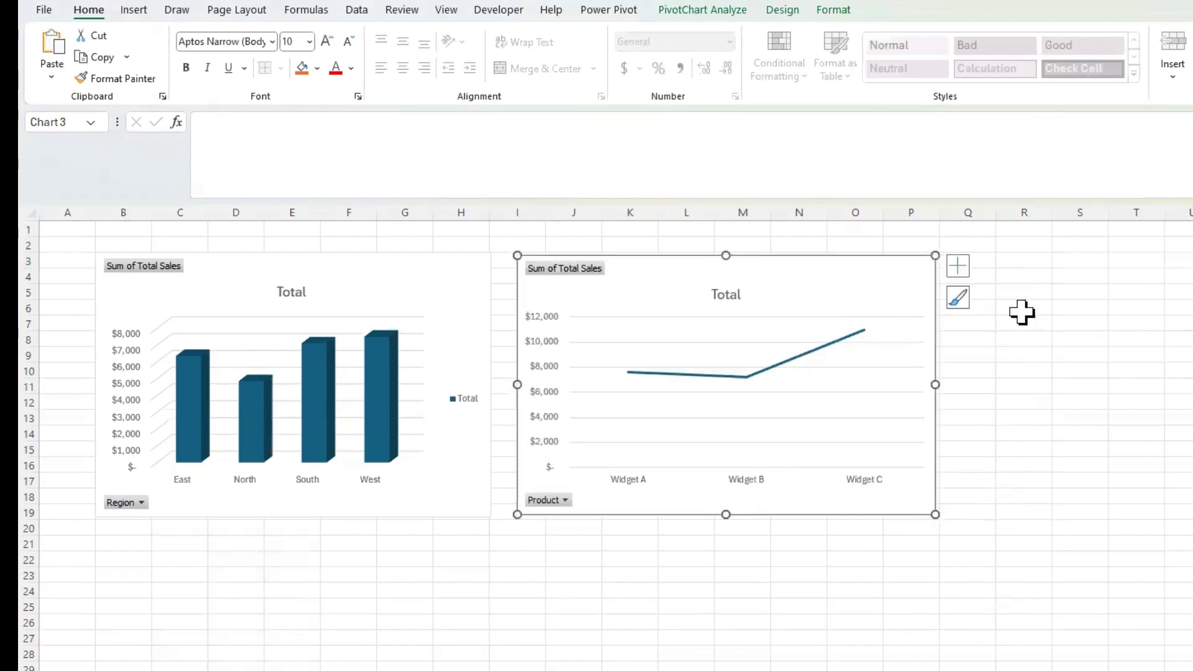
click(1015, 261)
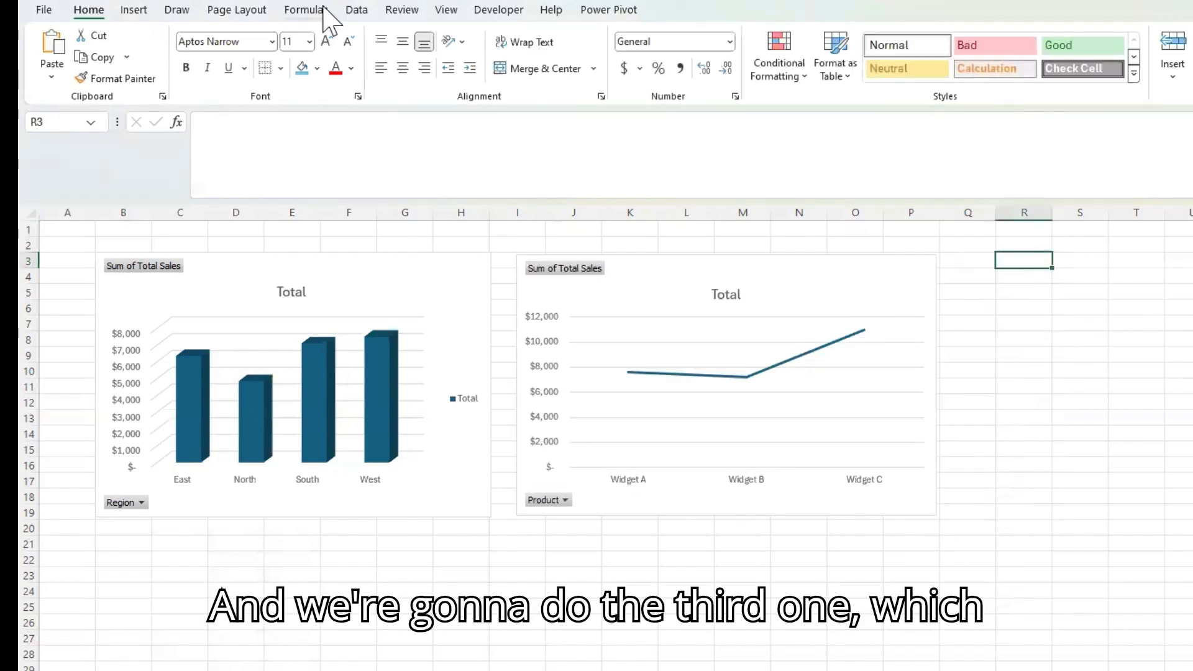
Insert an empty 3-D clustered column chart and place it beside the product line chart, starting near row 3
click(134, 14)
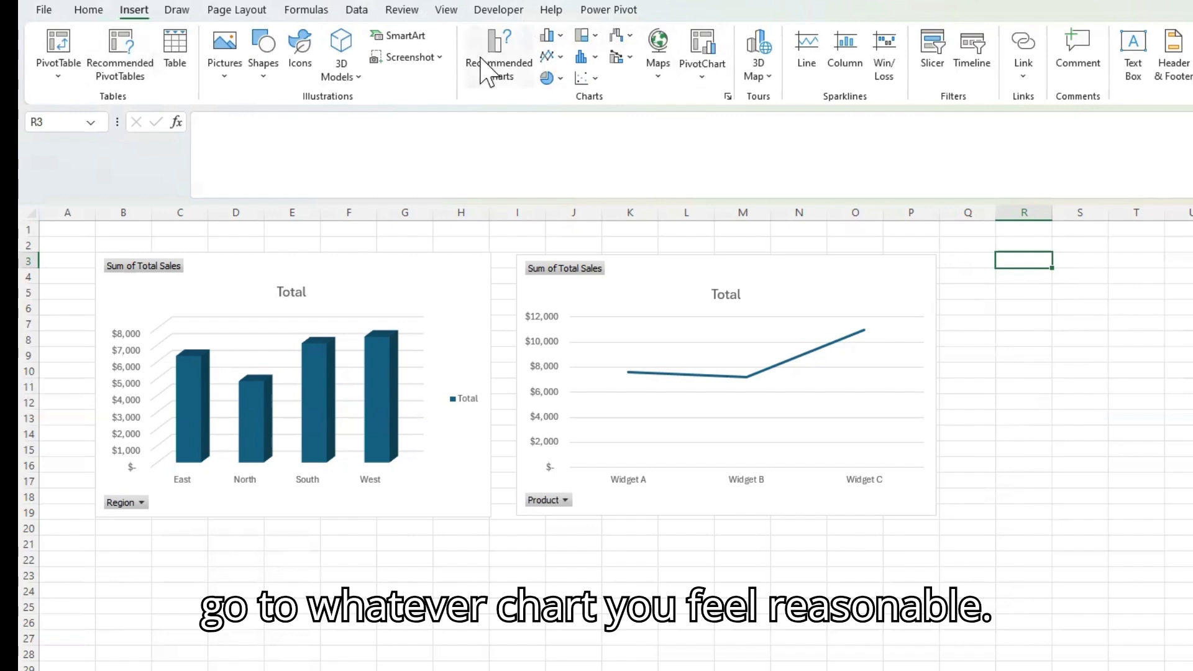
click(556, 38)
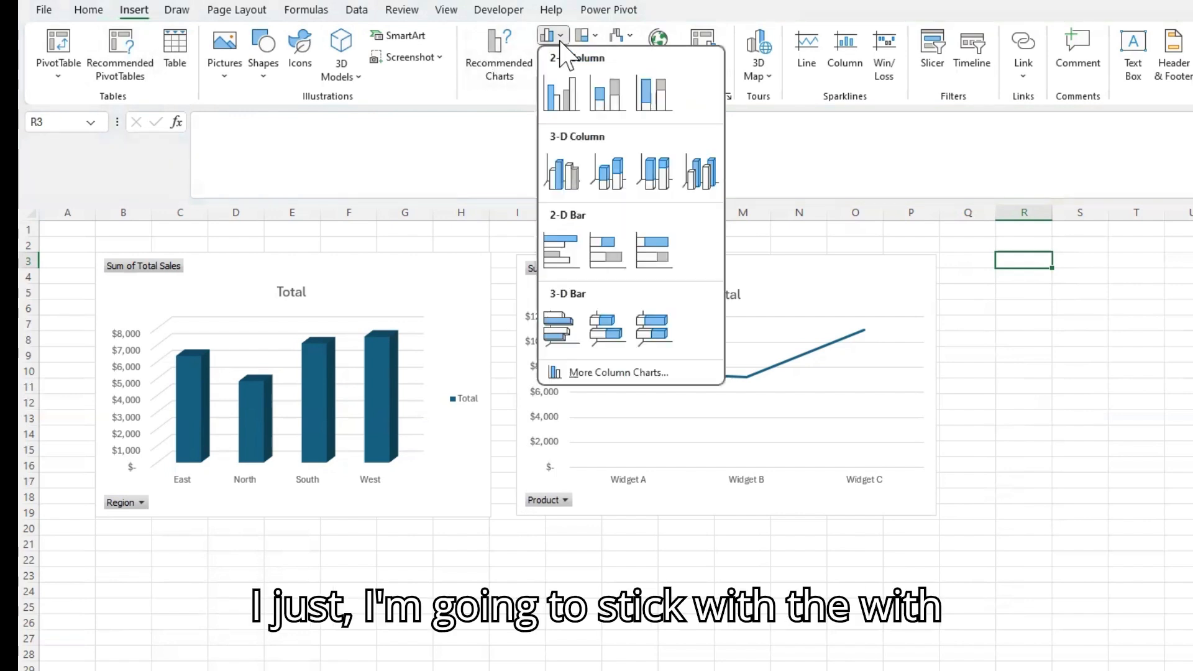
click(562, 180)
drag(977, 408, 1192, 293)
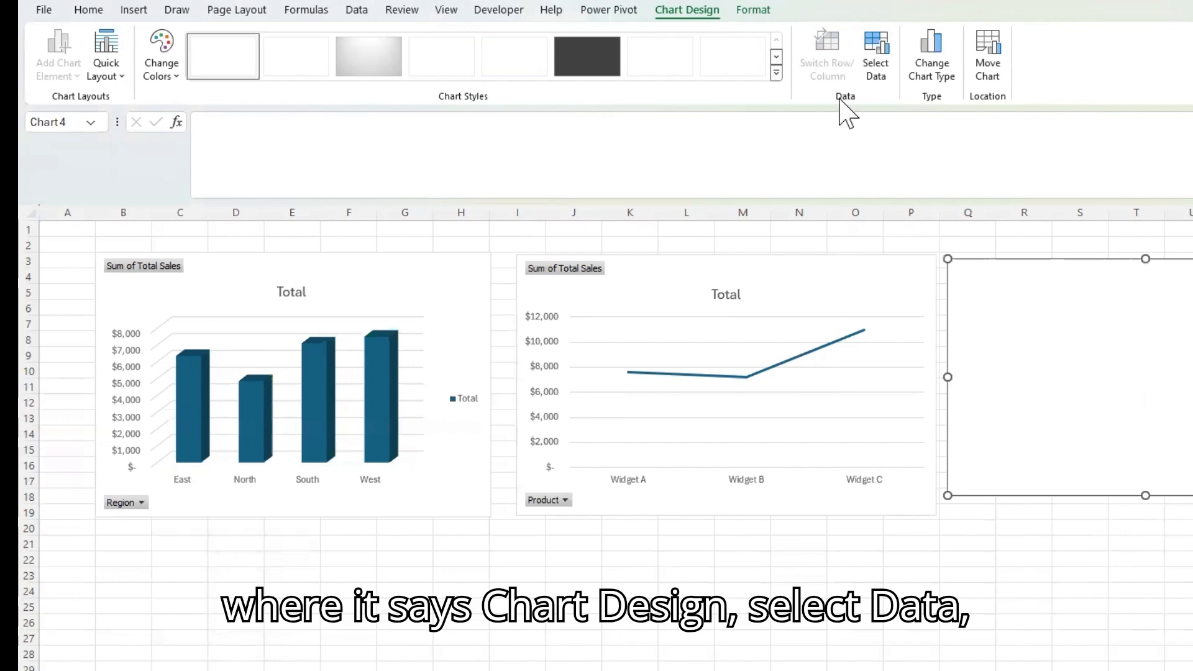
Set the new column chart's data source to the sales rep PivotTable on the Pivot sheet
click(880, 73)
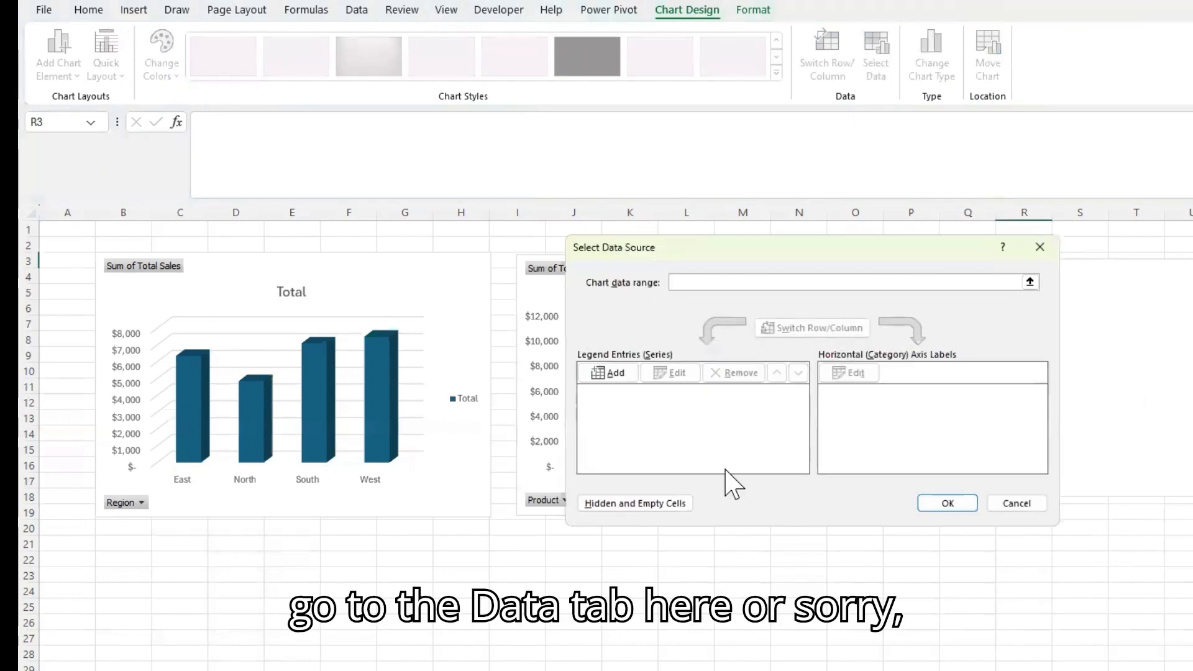
key(ctrl+Page_Up)
key(ctrl+Page_Up)
key(ctrl+Page_Down)
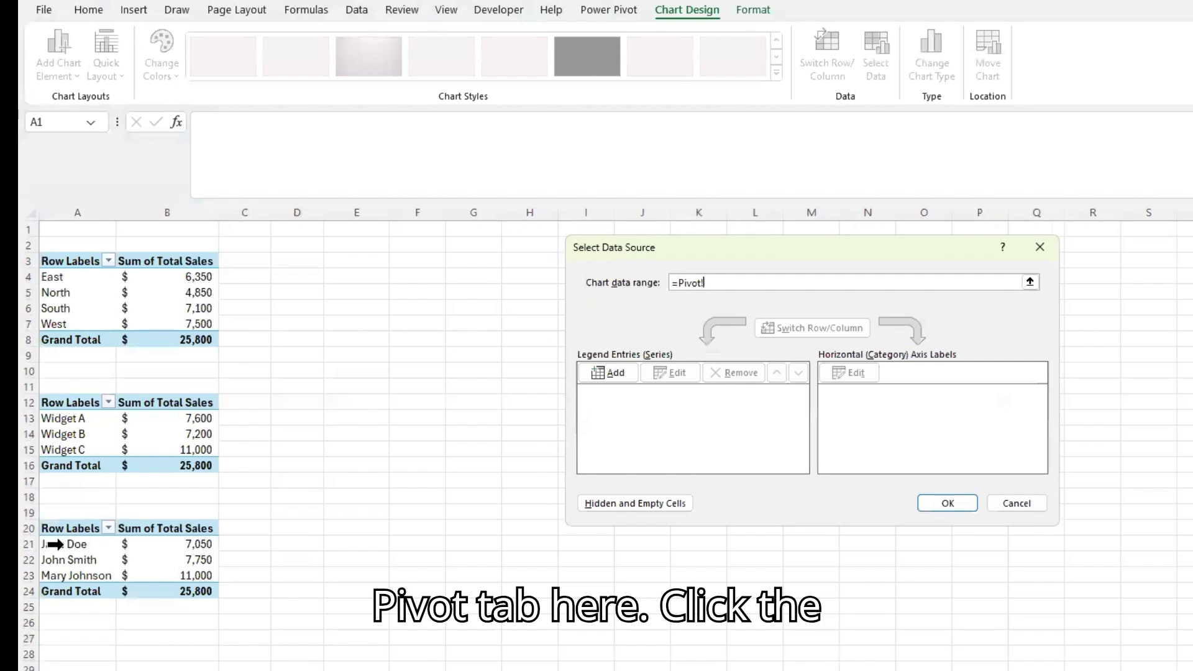
drag(55, 544, 177, 589)
click(949, 504)
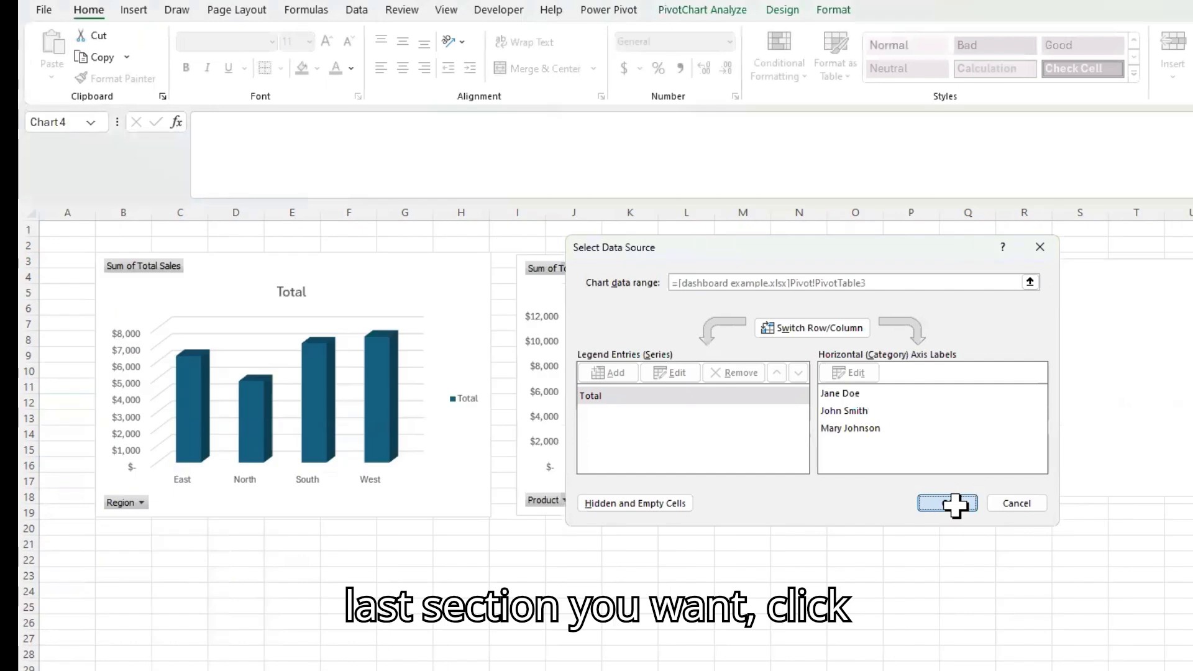
scroll(615, 434, right, 3)
scroll(615, 435, left, 2)
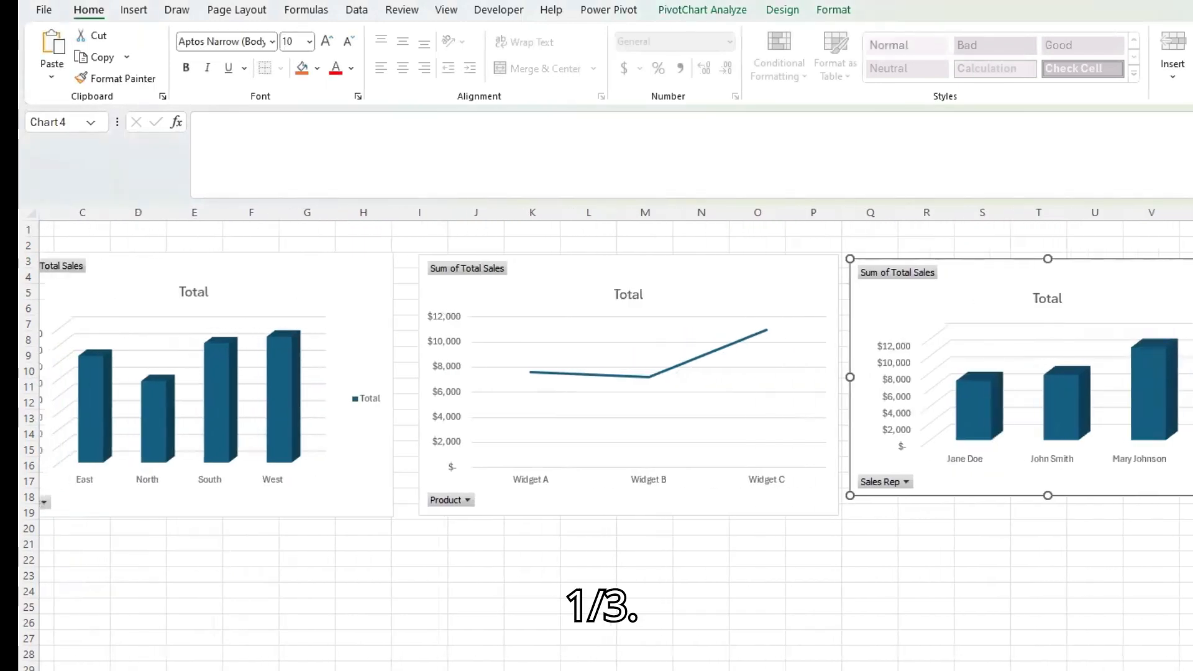
click(1091, 573)
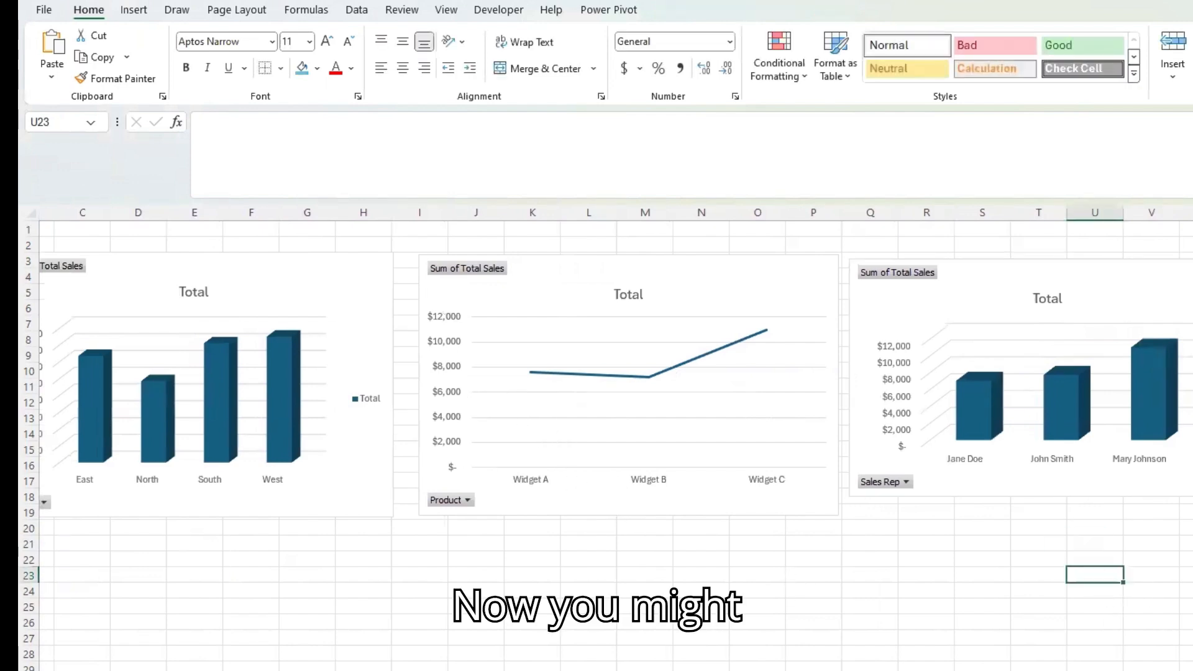
Move the product line chart slightly closer to the region column chart
scroll(615, 435, left, 2)
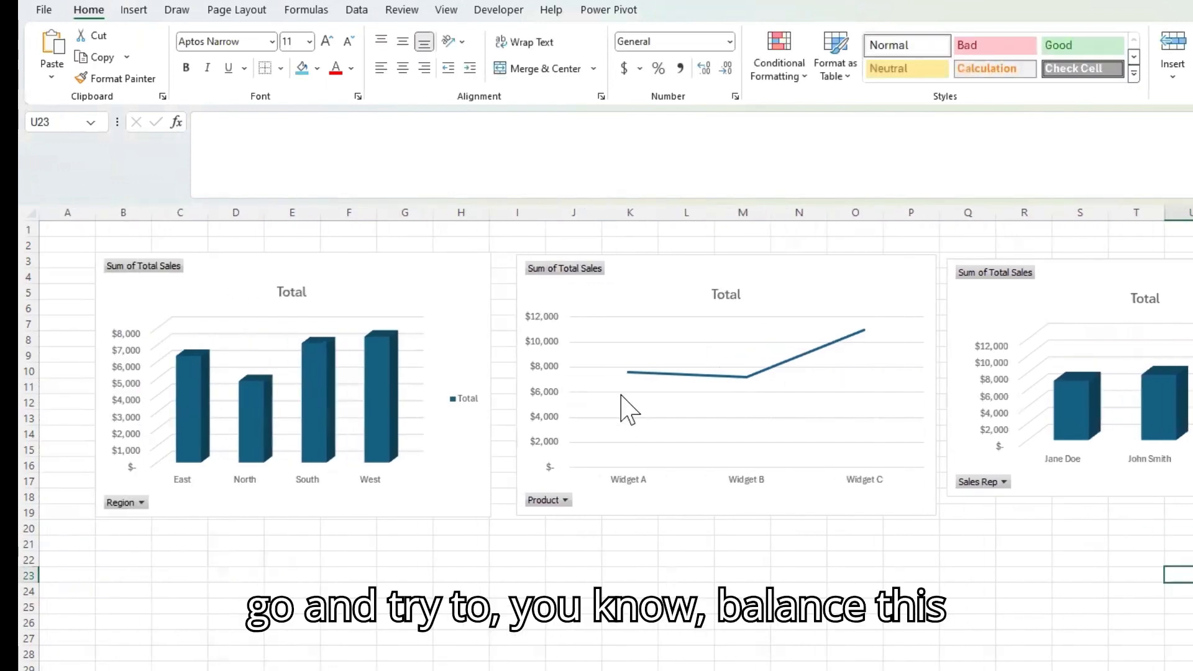
click(676, 297)
drag(676, 296, 659, 299)
Set the region column chart's size to 4" high and 5" wide
click(435, 258)
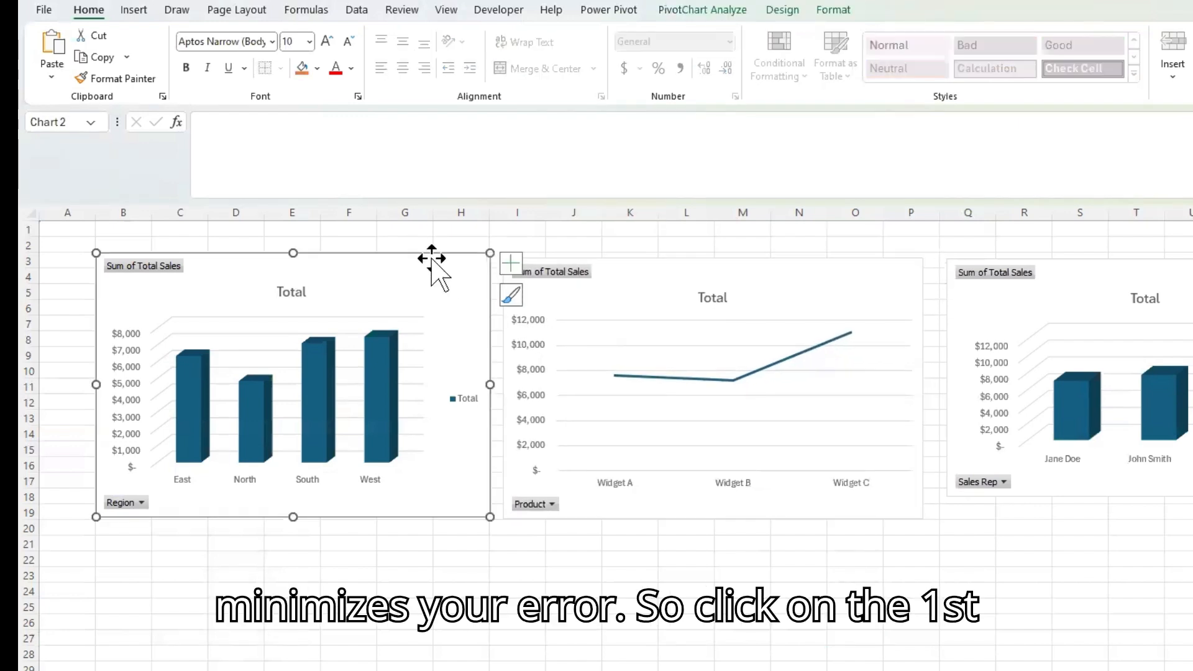
click(782, 10)
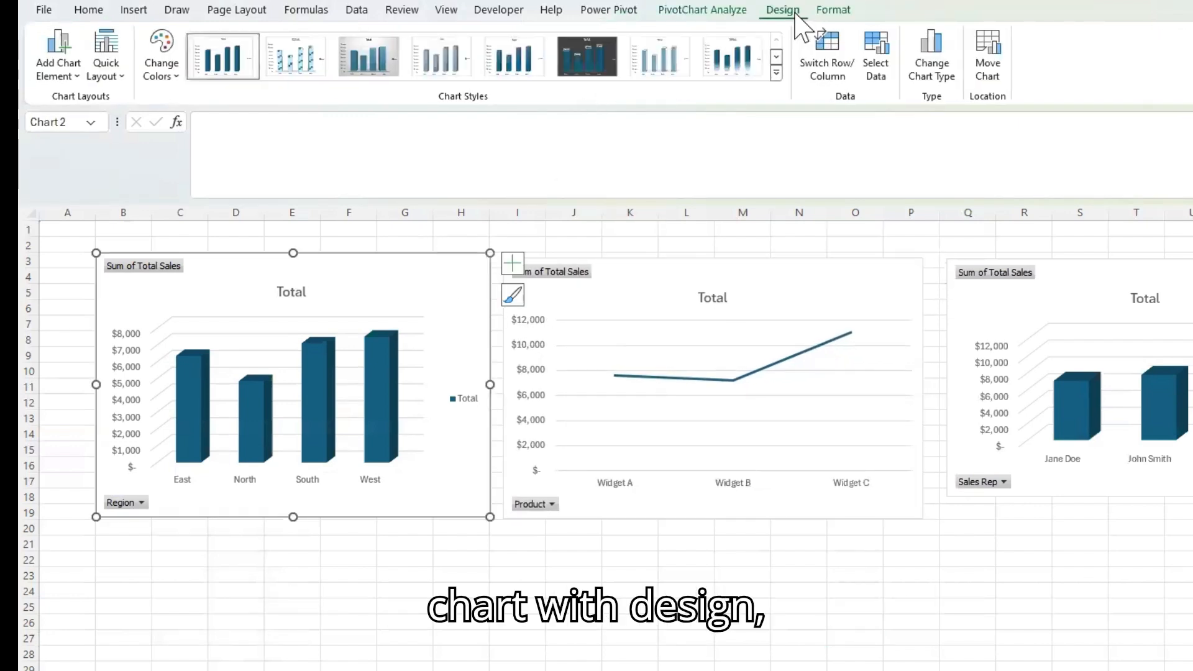
click(834, 10)
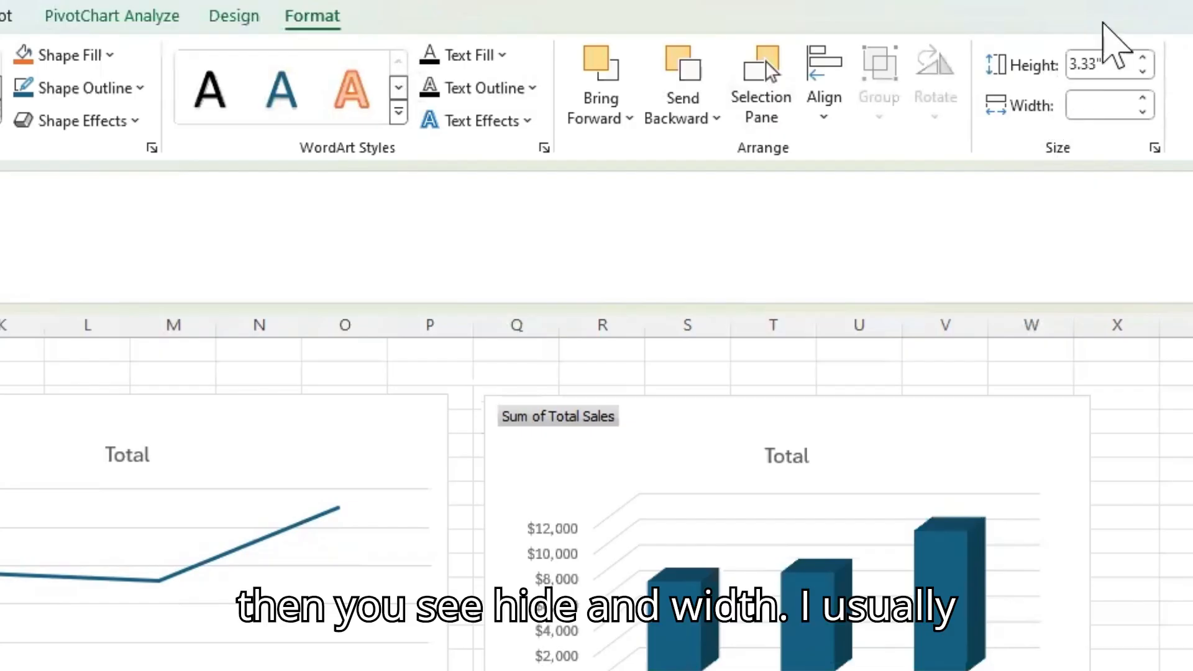
click(1120, 62)
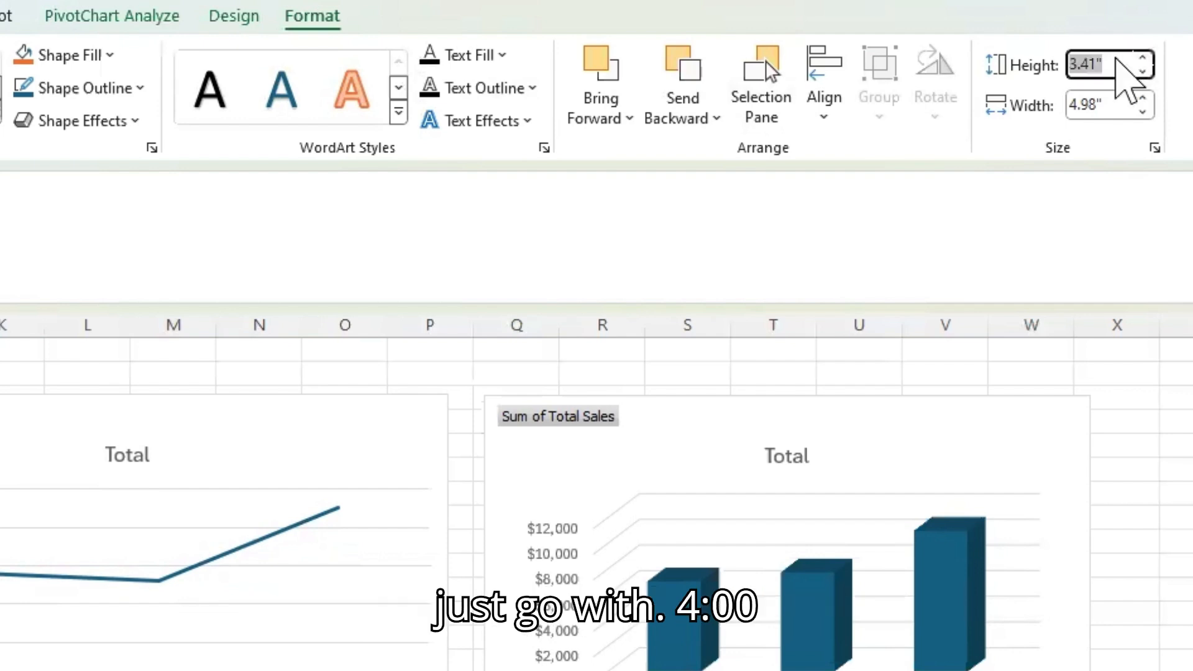
text(4)
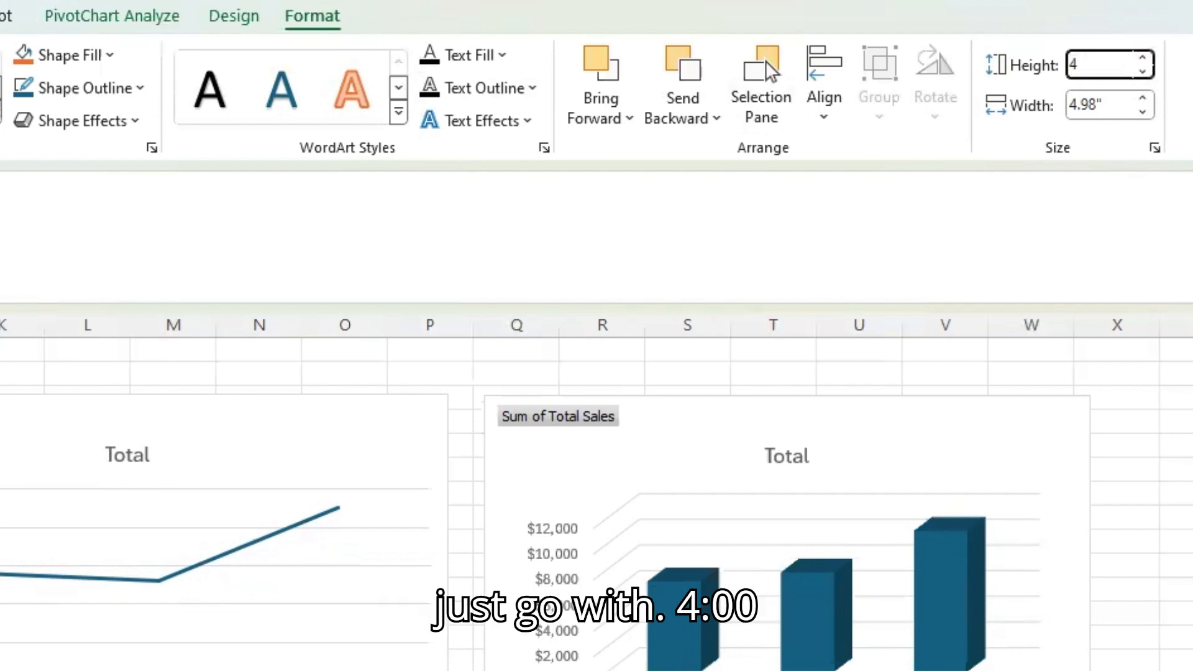
key(Tab)
text(5)
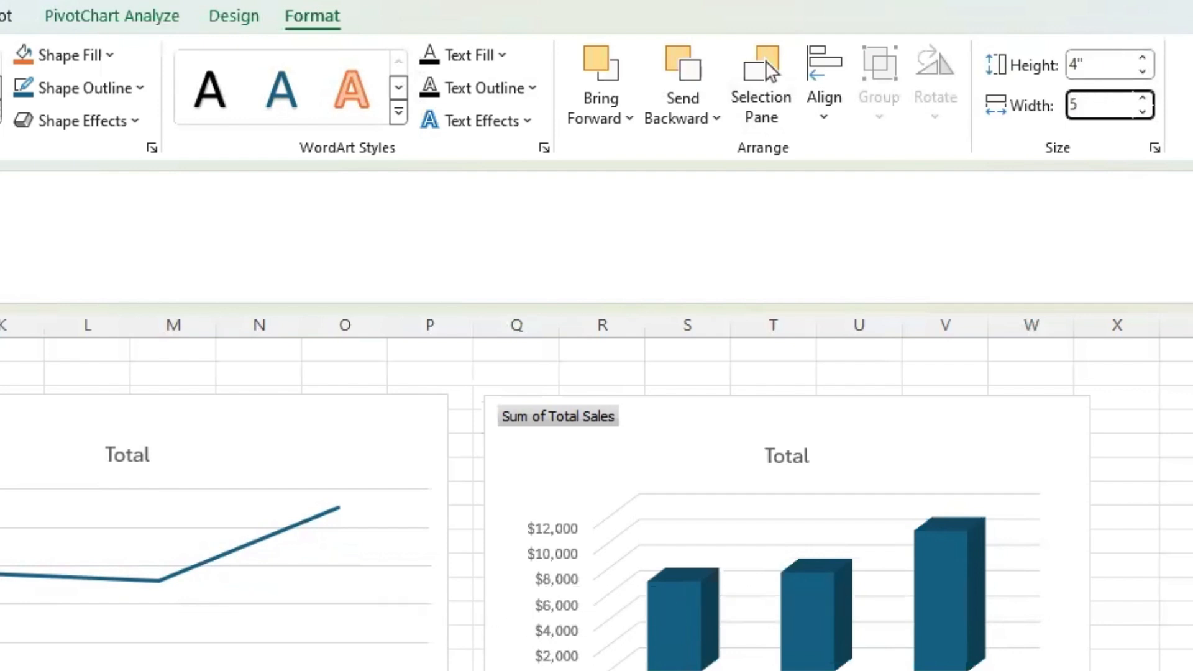
key(Tab)
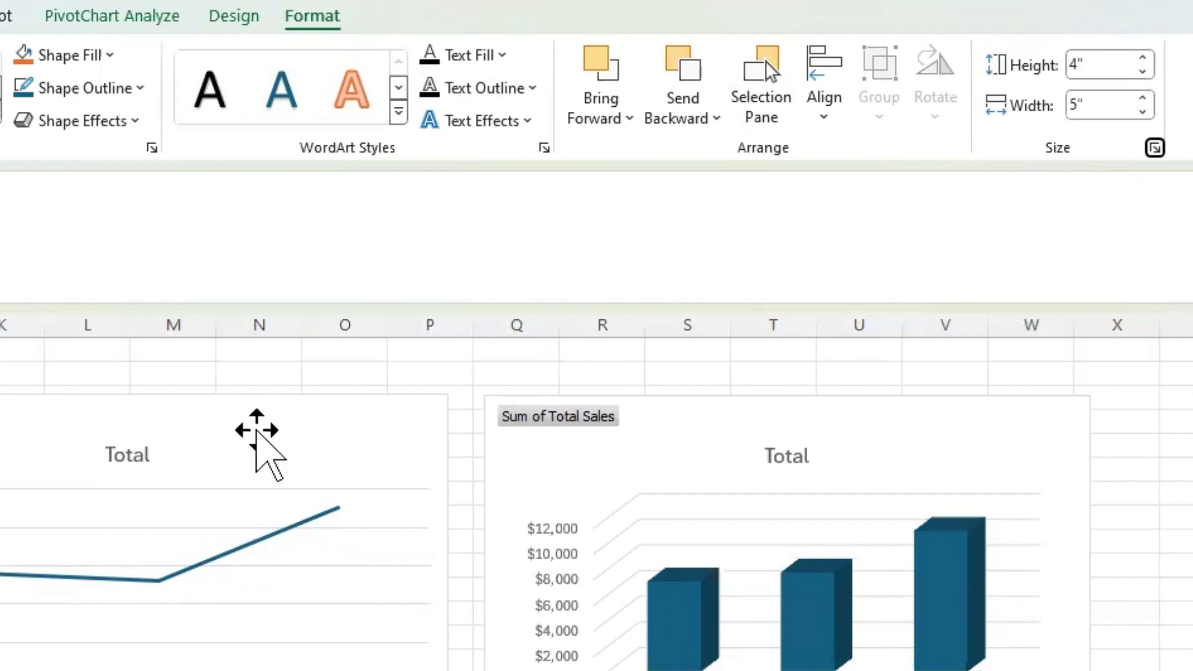
Resize the product line chart to a height of 4" and a width of 5"
click(258, 439)
click(1095, 62)
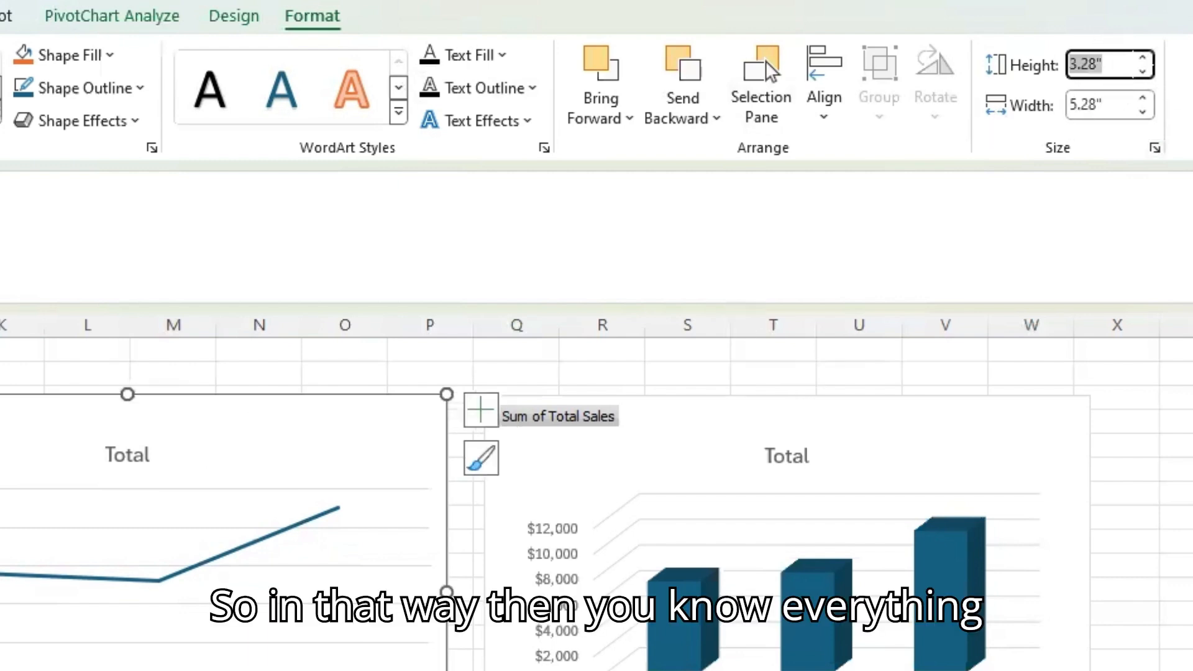
text(4)
key(Tab)
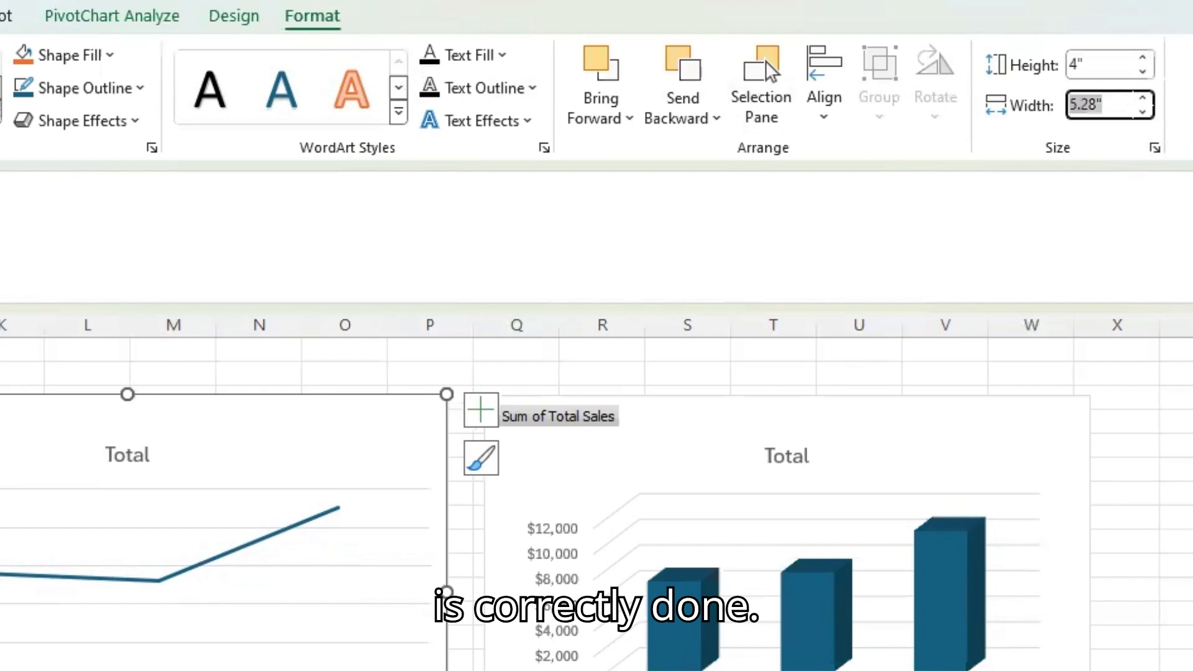
text(5)
key(Return)
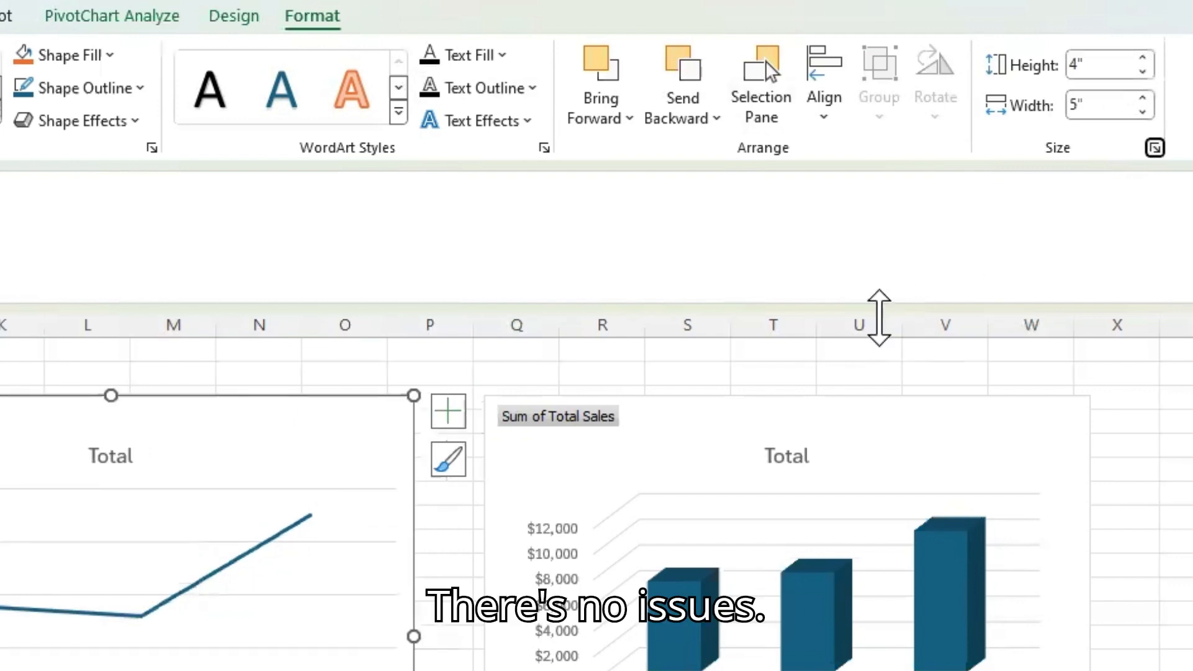
Set the sales rep column chart's height to 4"
click(912, 479)
click(1112, 64)
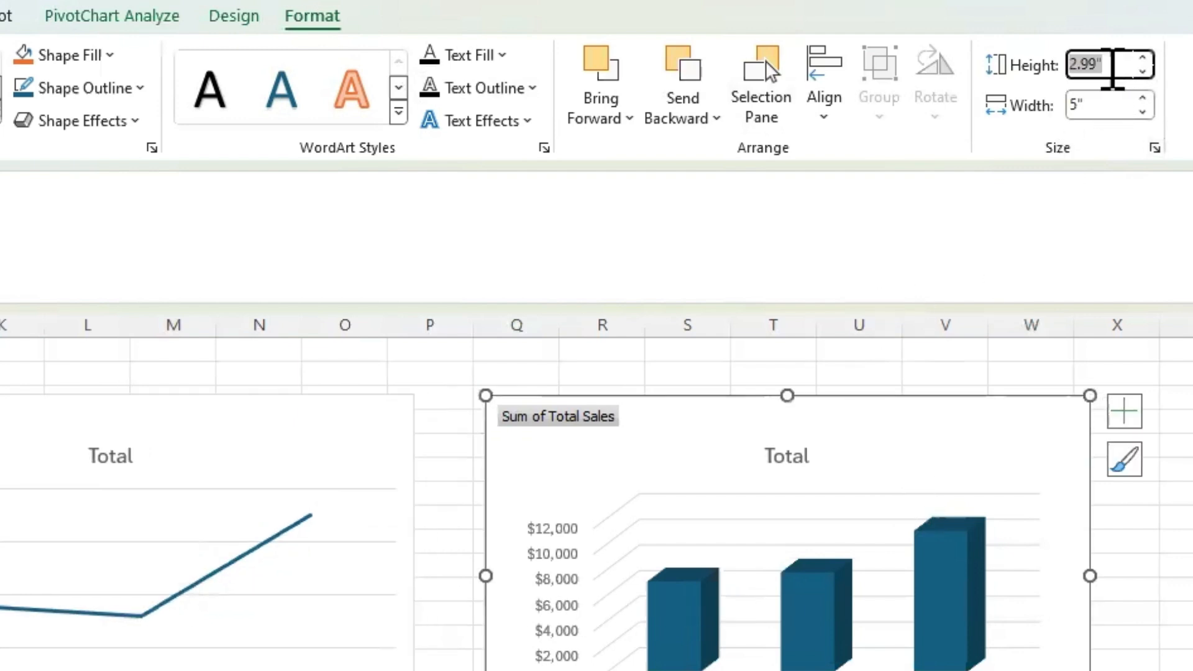
text(4)
key(Return)
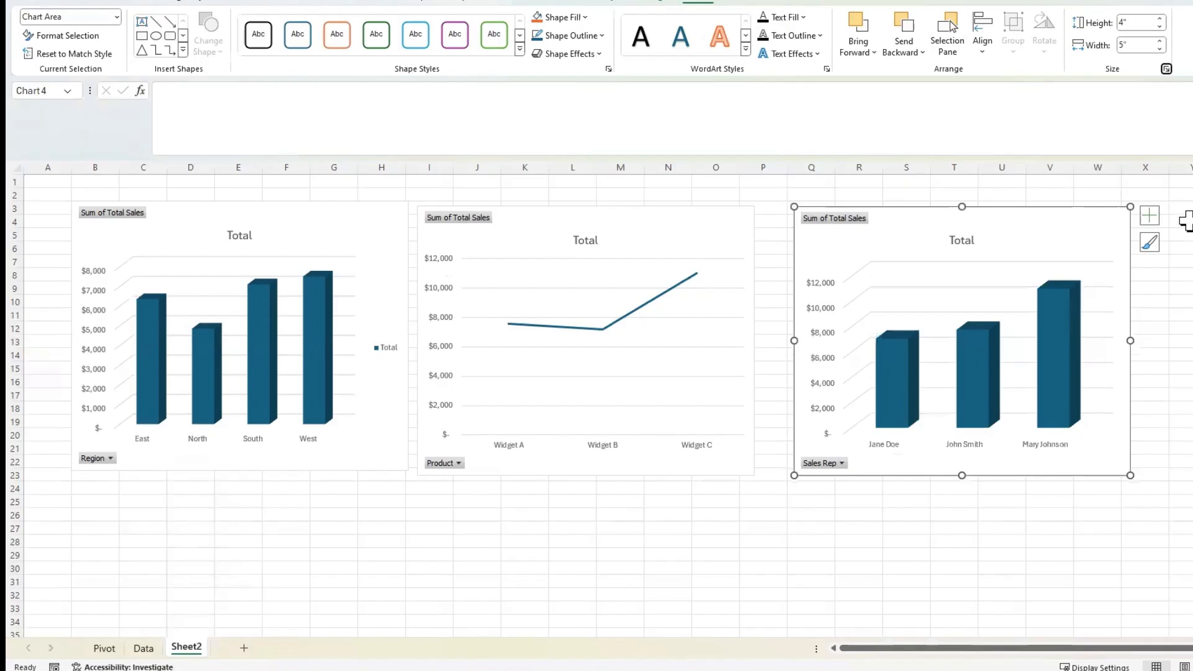
click(1180, 221)
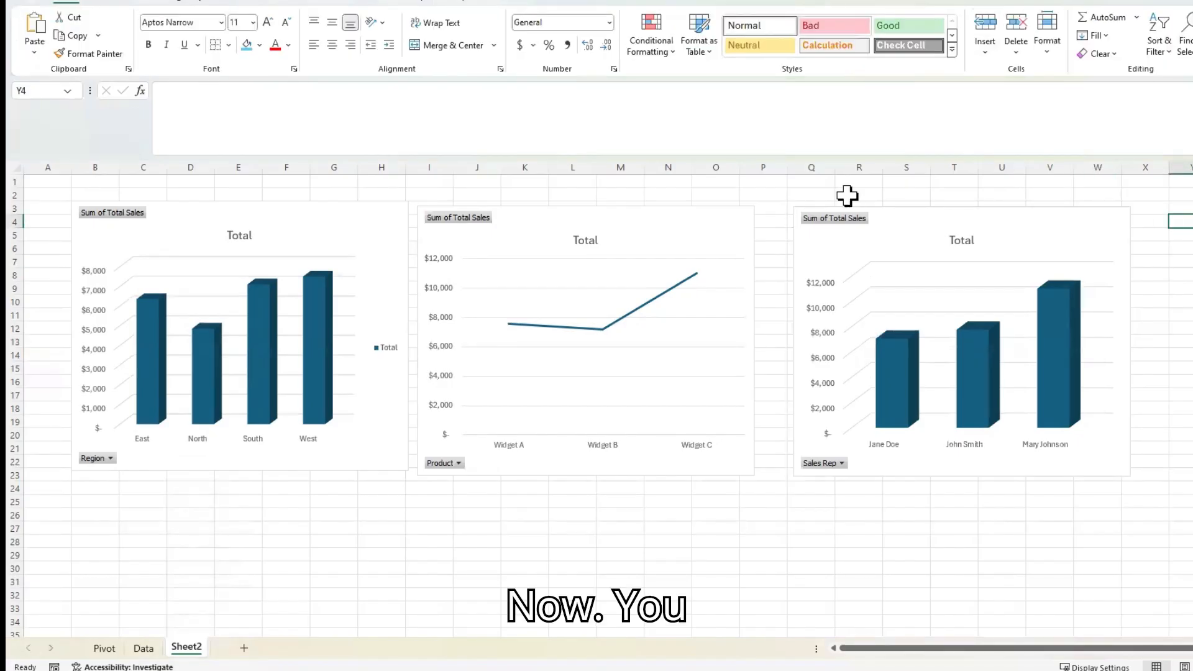
Distribute the region, product and sales rep charts horizontally and align them along their top edges
click(881, 244)
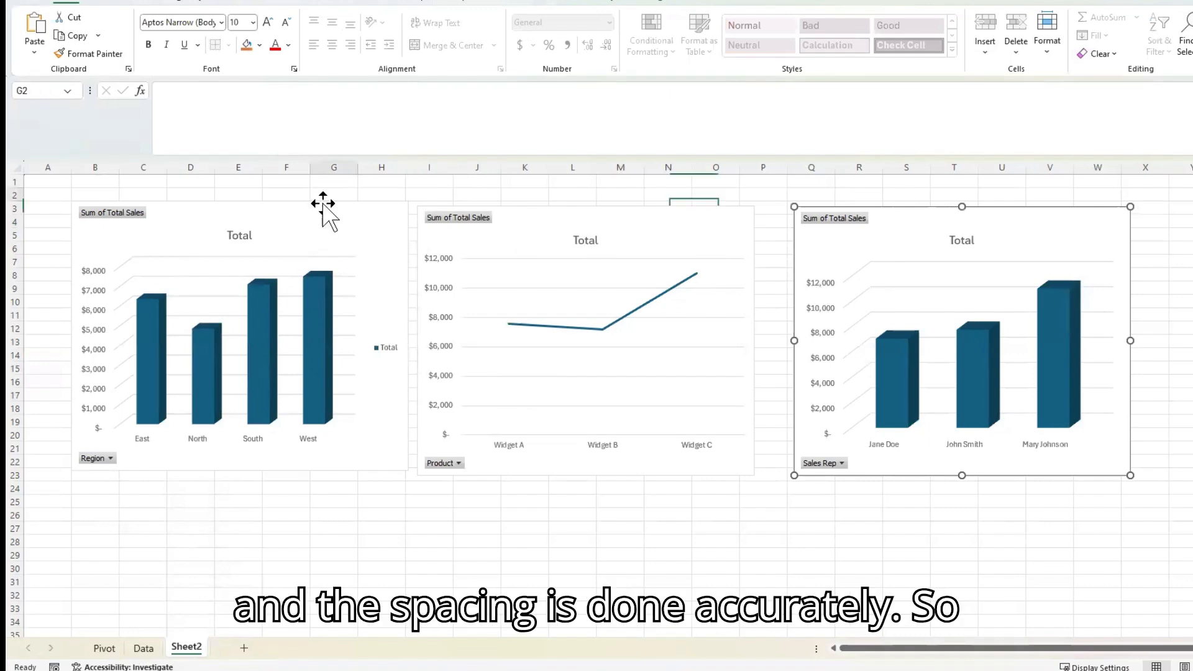
click(333, 222)
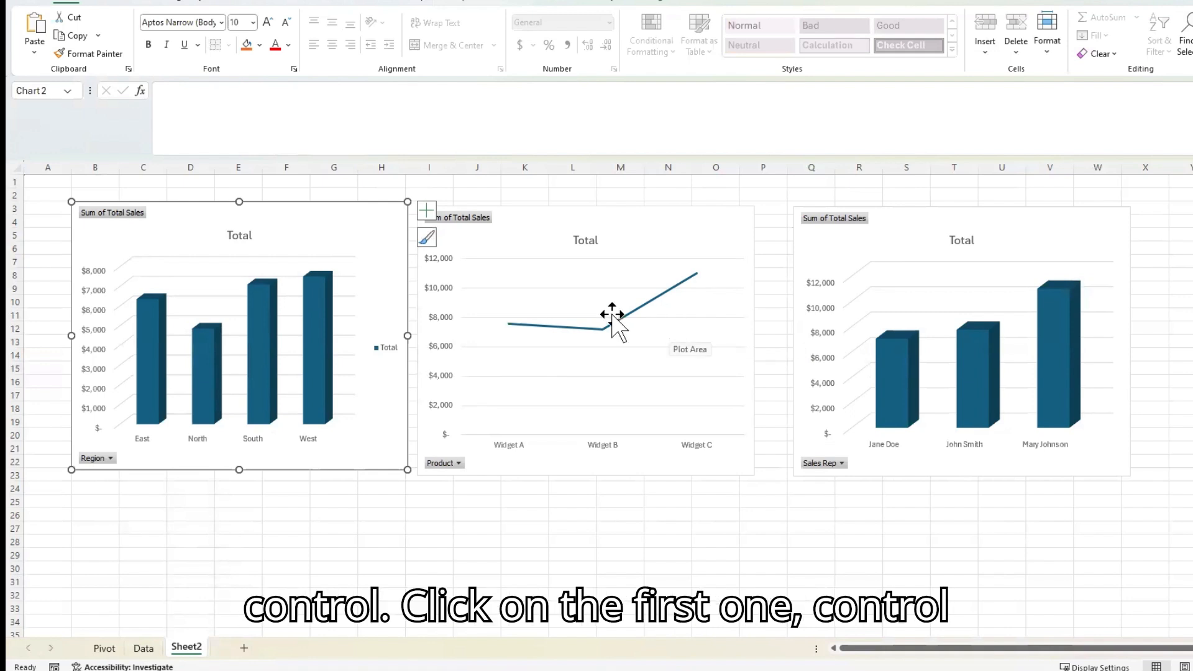
ctrl+click(676, 239)
ctrl+click(1047, 239)
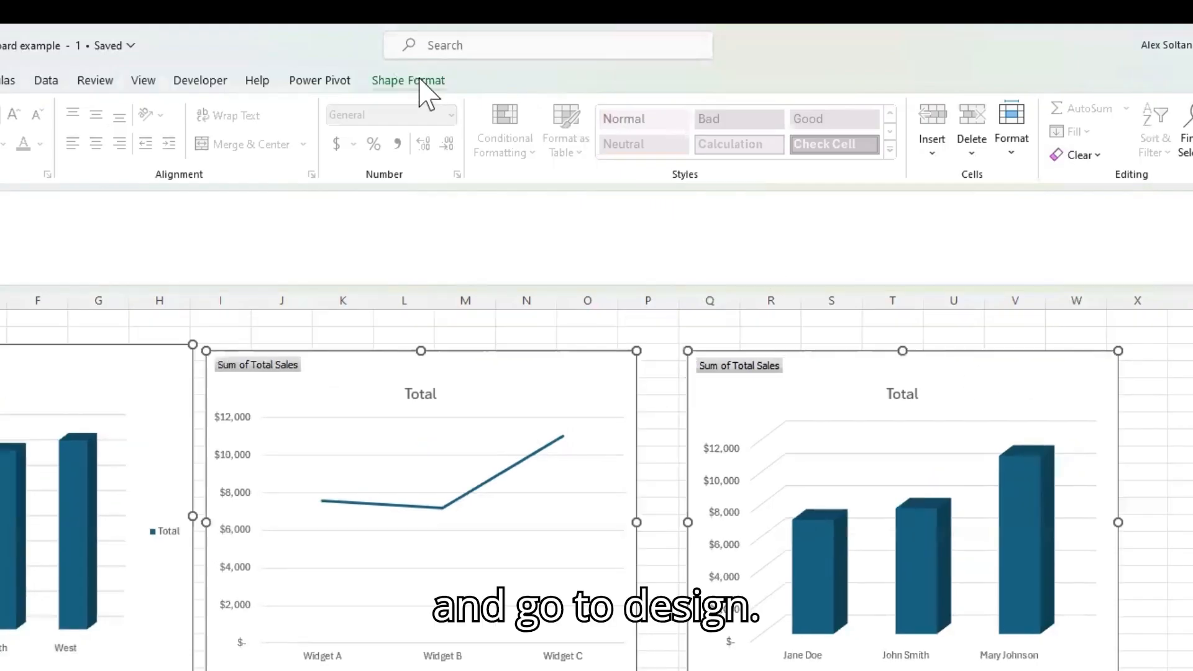
click(419, 81)
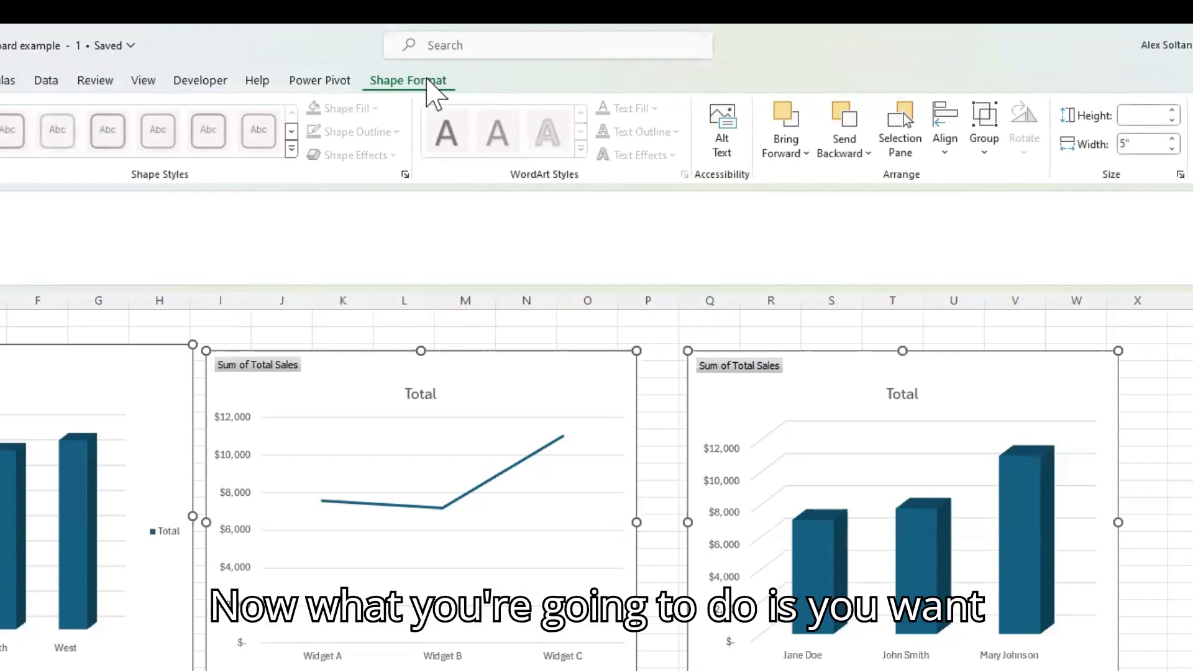
click(951, 108)
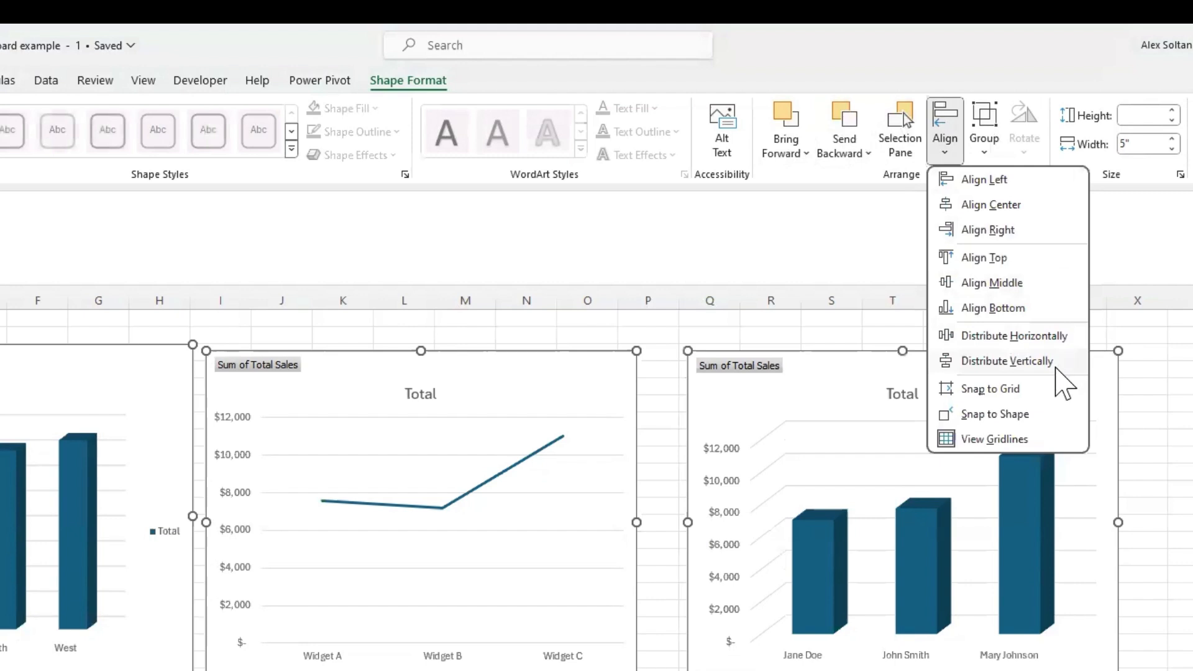
click(1052, 335)
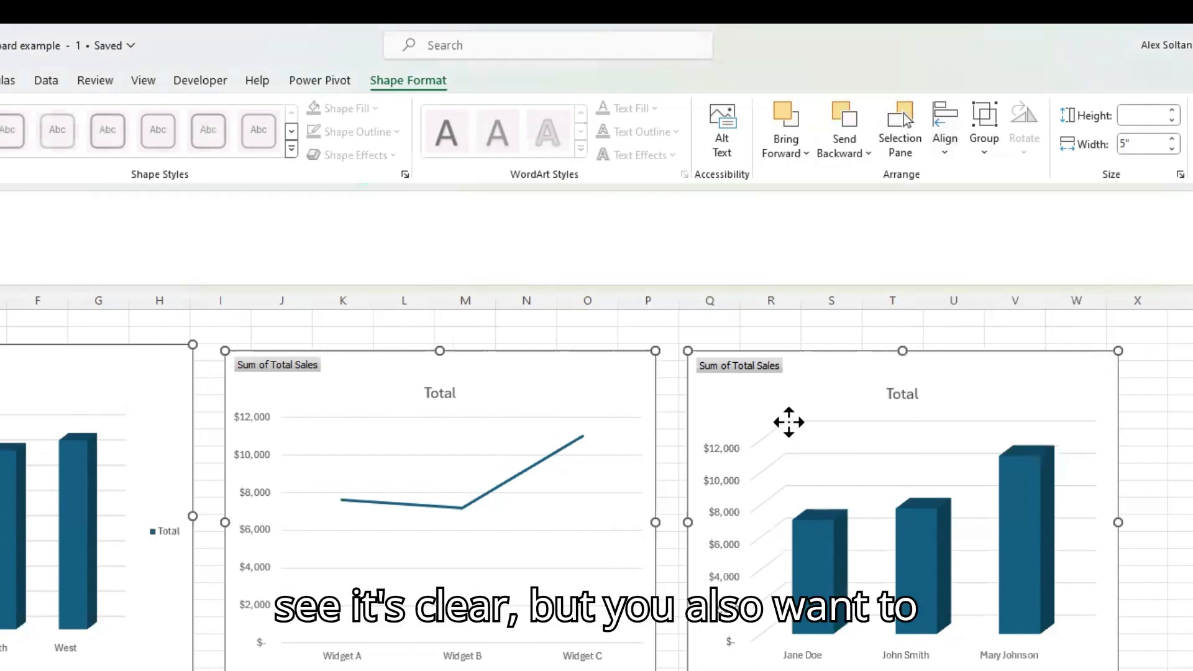
click(948, 129)
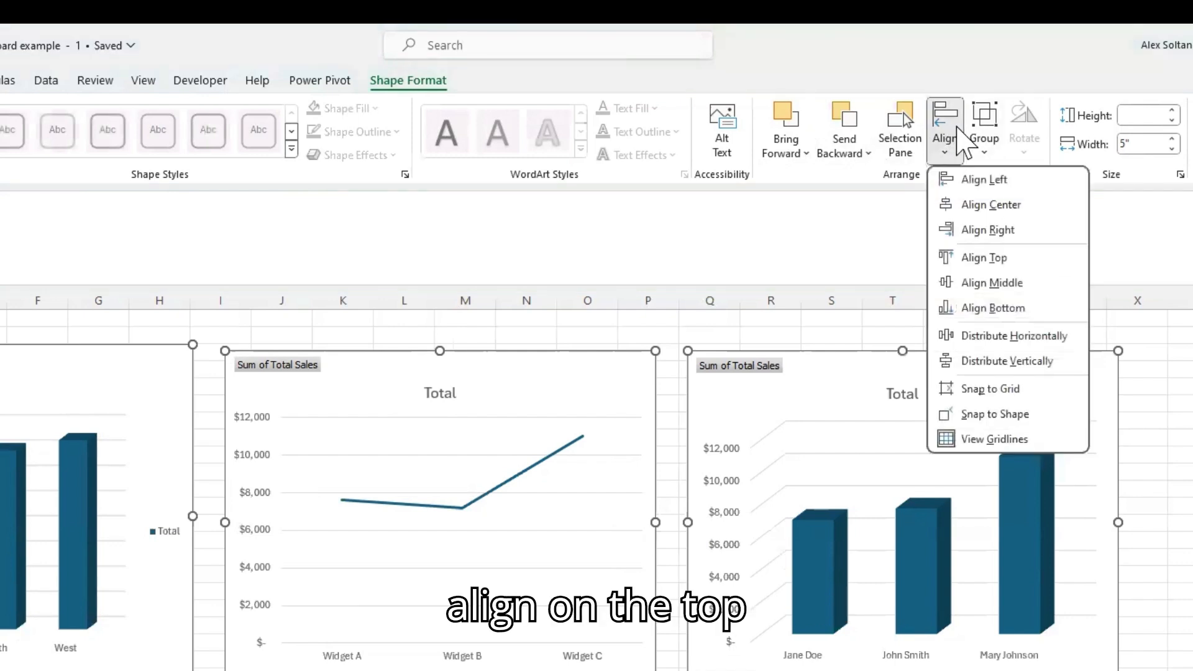
click(1024, 261)
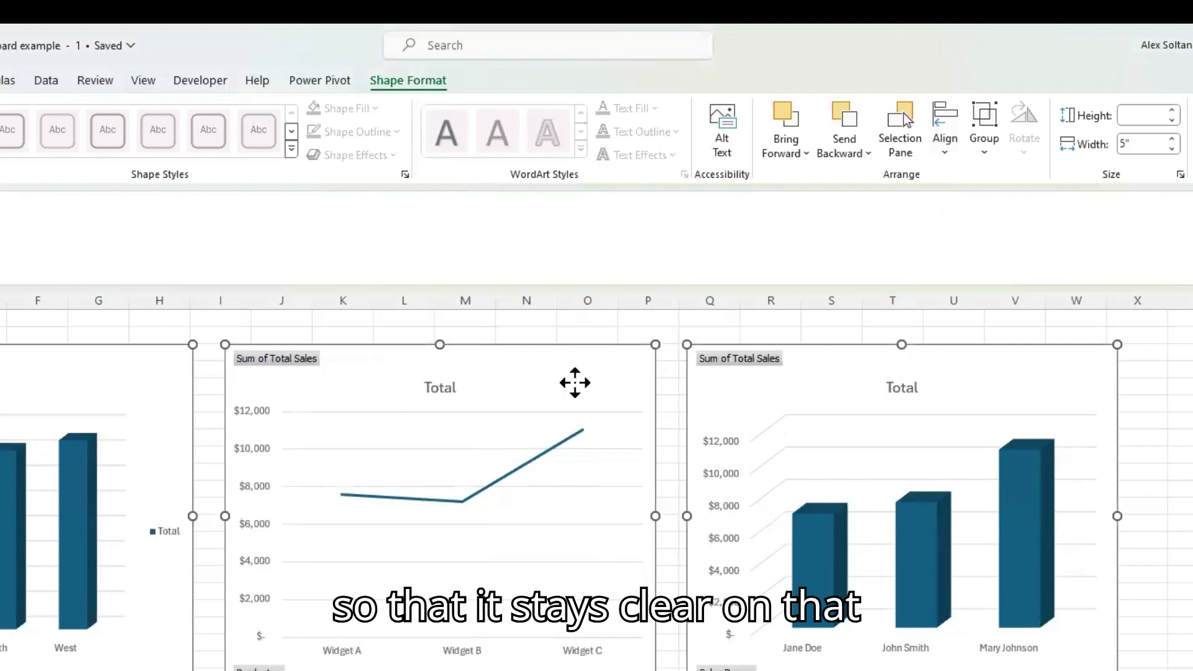
Hide the cell gridlines on the dashboard sheet
click(1158, 396)
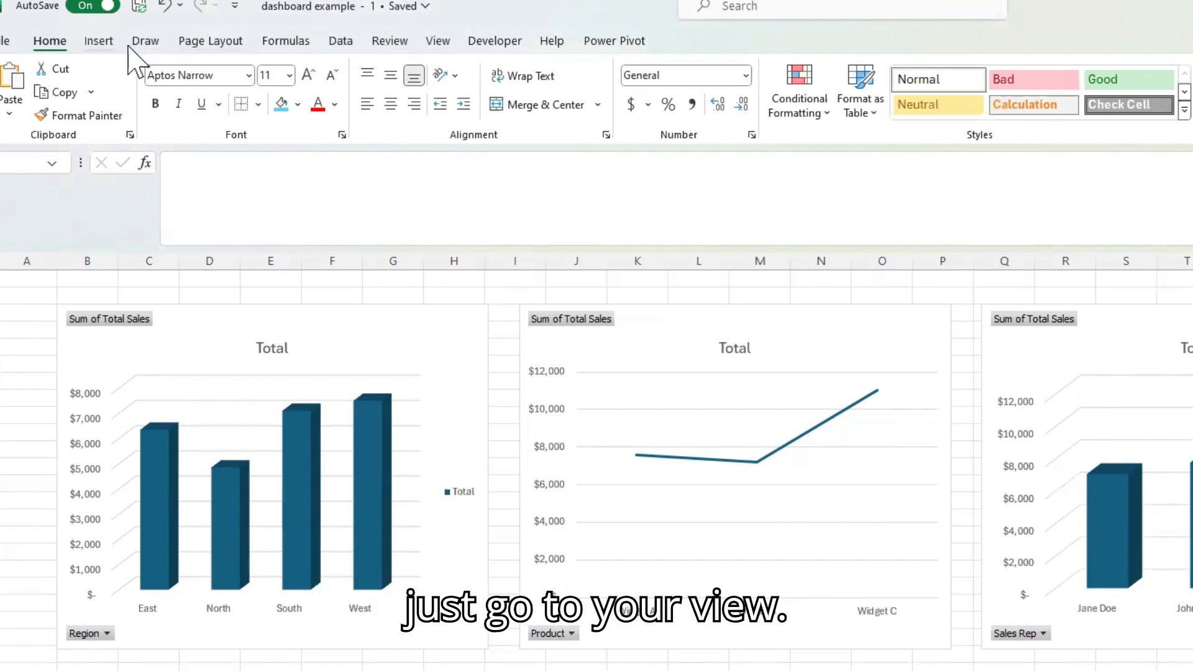
click(431, 43)
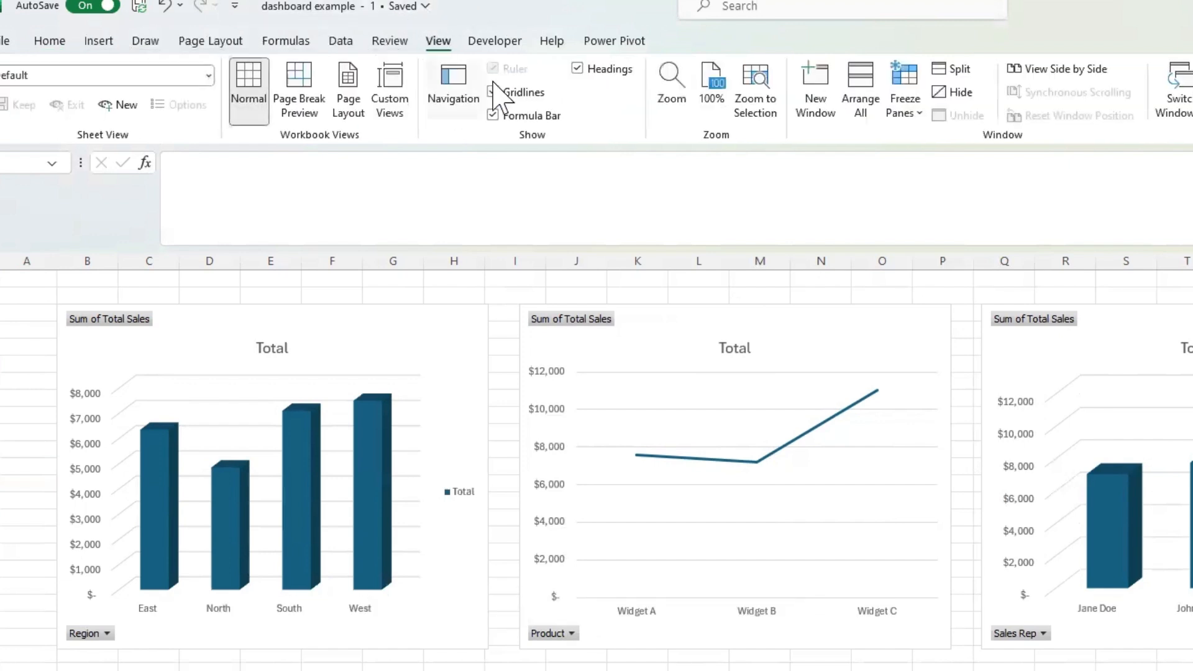
click(528, 93)
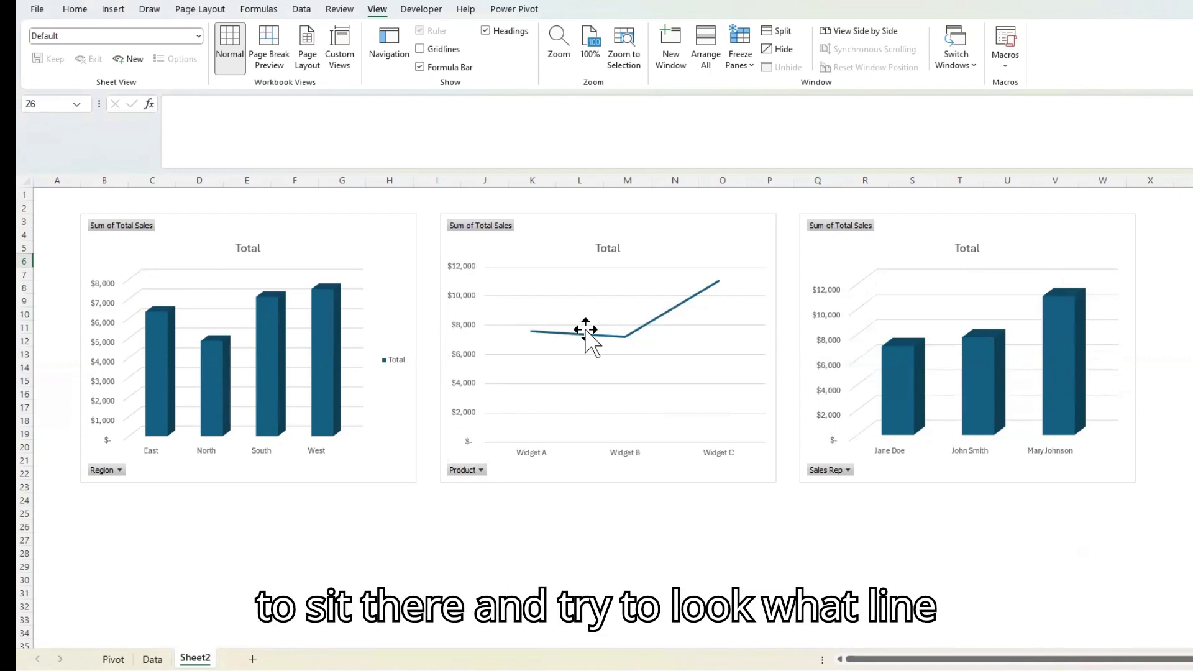
Remove the chart gridlines from the region, product and sales rep charts on the dashboard sheet
click(323, 251)
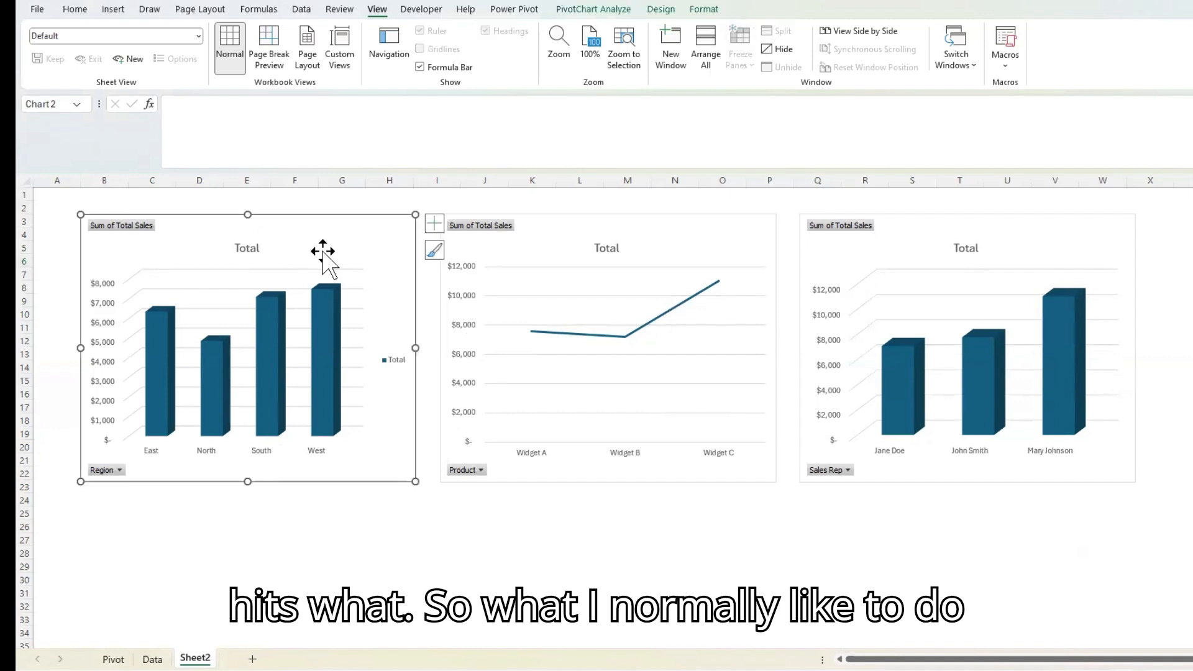
click(434, 222)
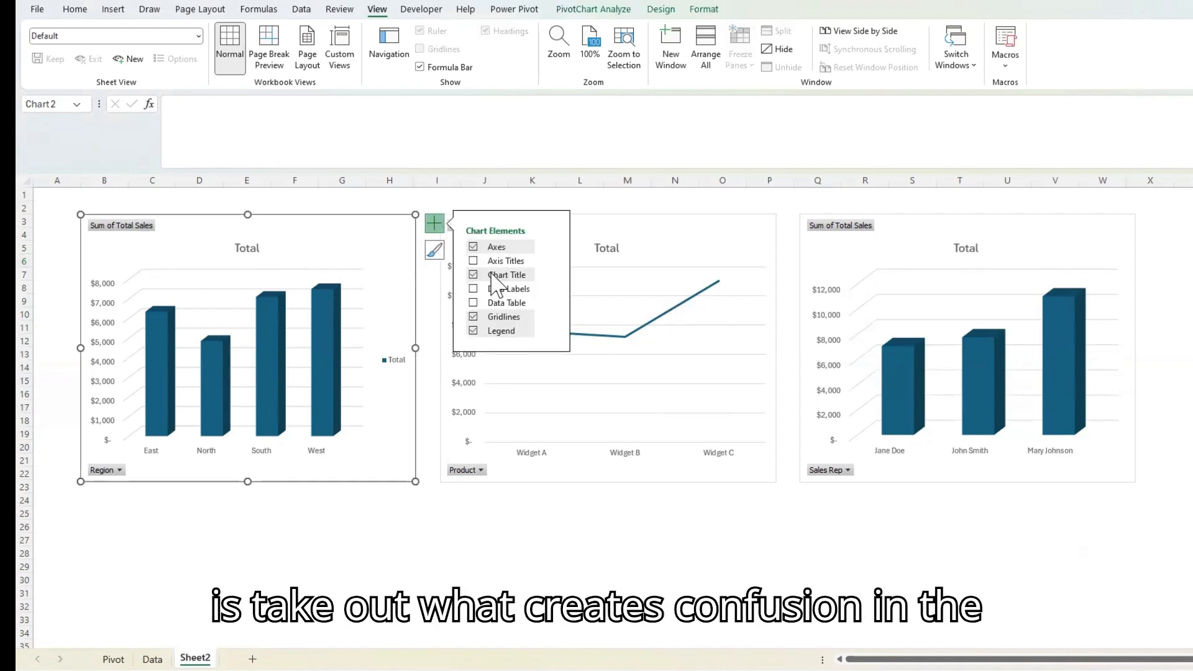
click(519, 317)
click(733, 289)
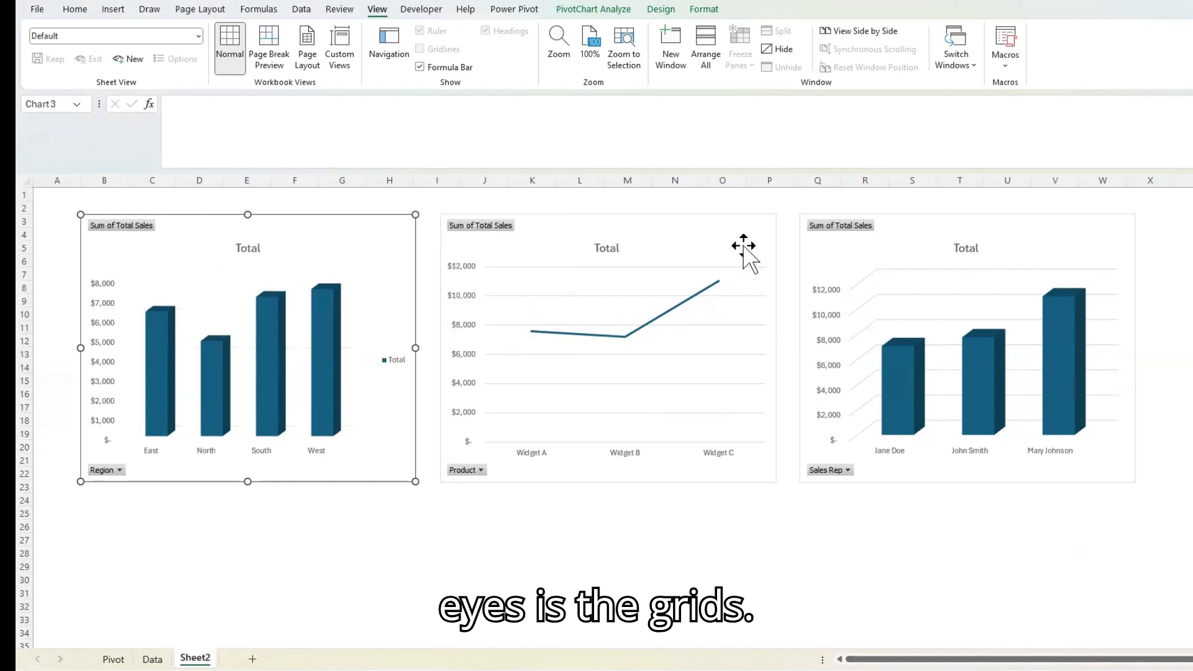
click(739, 255)
click(793, 224)
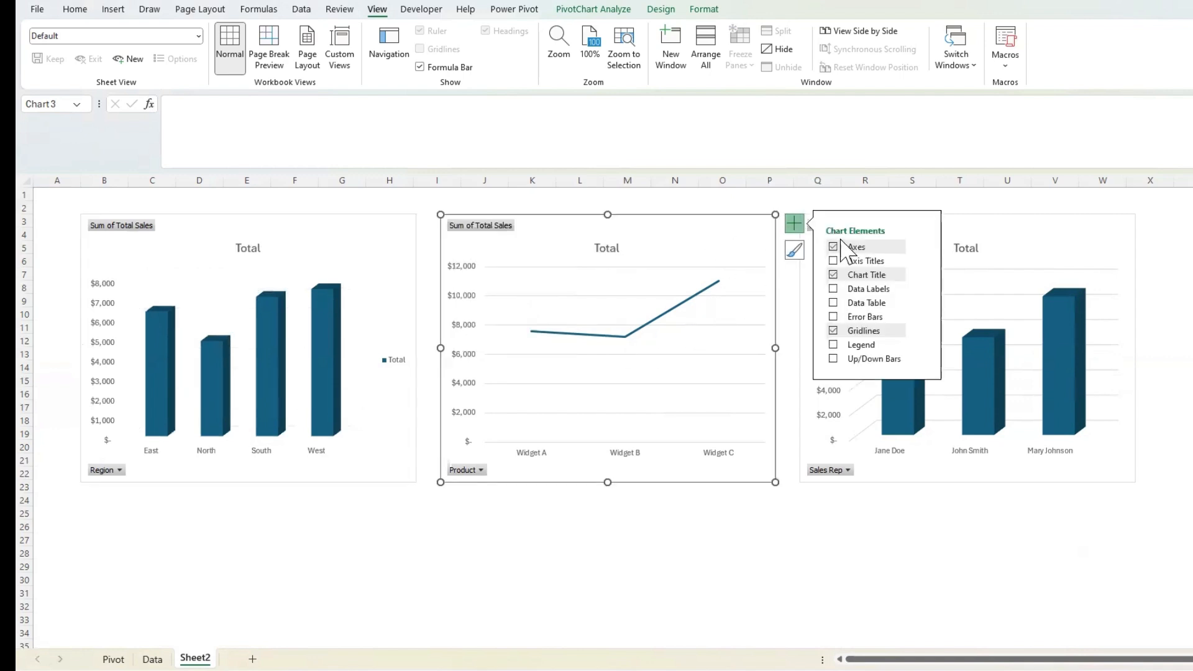
click(863, 330)
click(1018, 248)
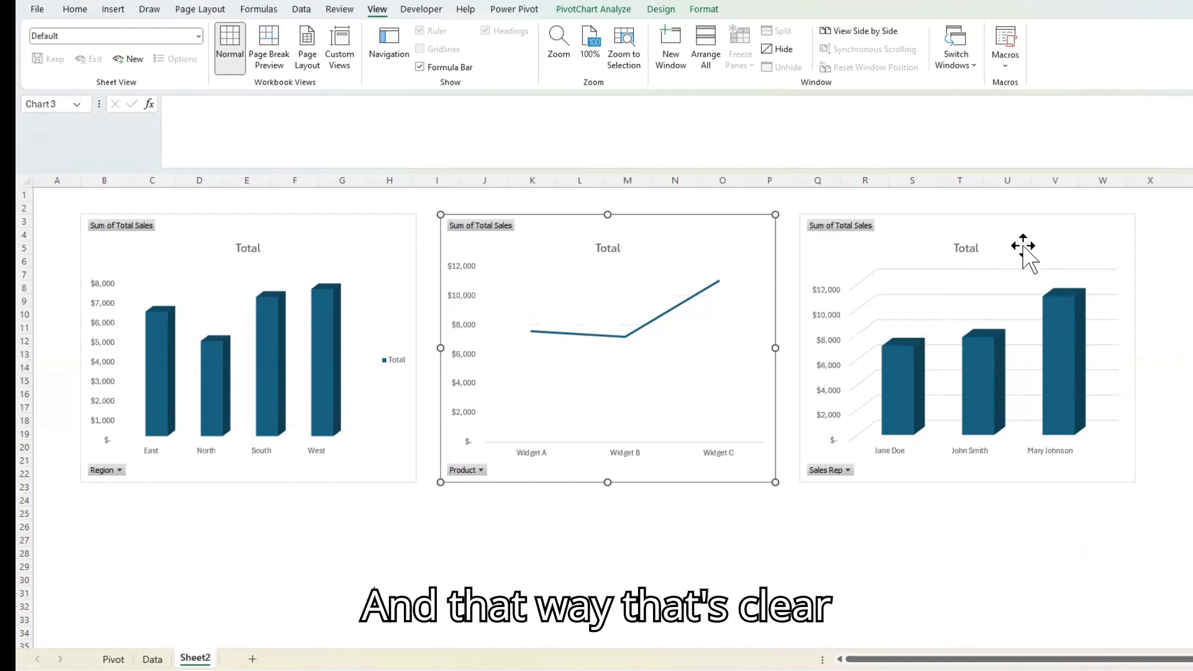
click(1002, 233)
click(1152, 223)
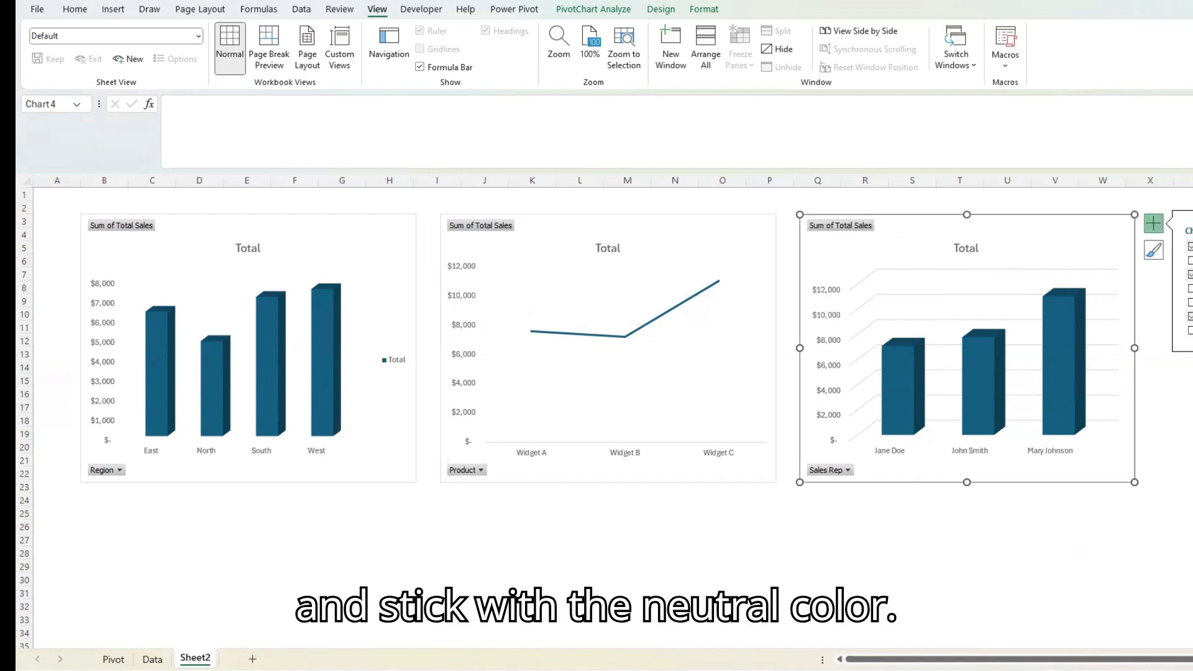
click(1189, 316)
click(1184, 497)
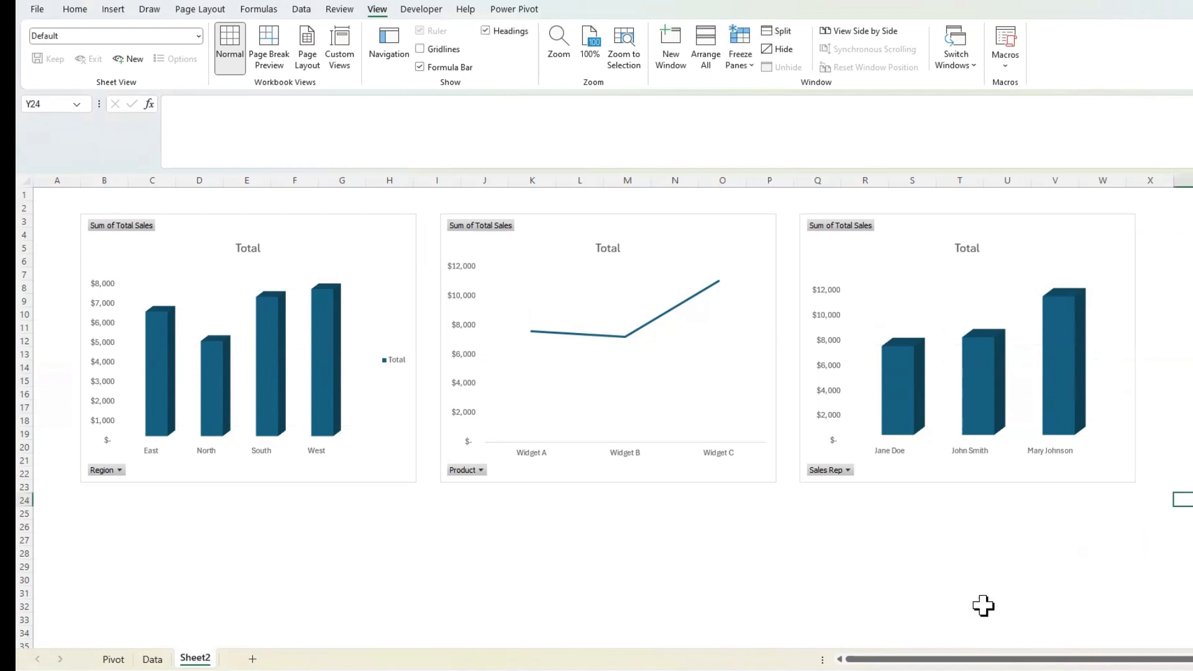
Recolor the region column chart with the light green monochromatic palette at the end of the color list
click(319, 338)
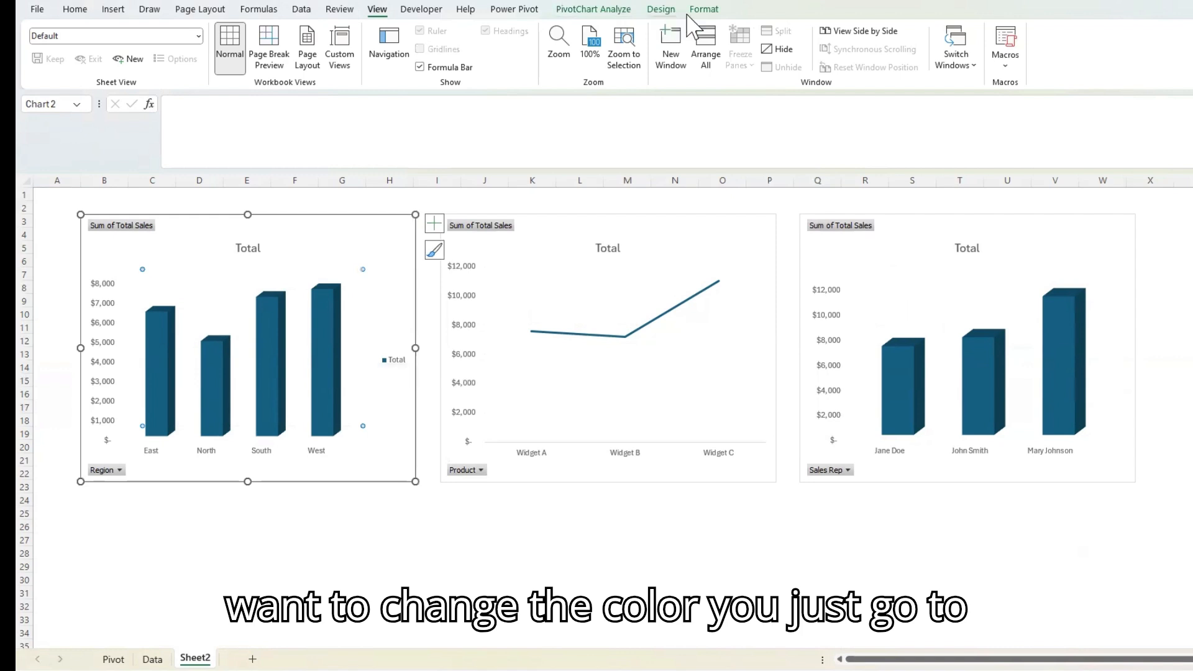
click(662, 10)
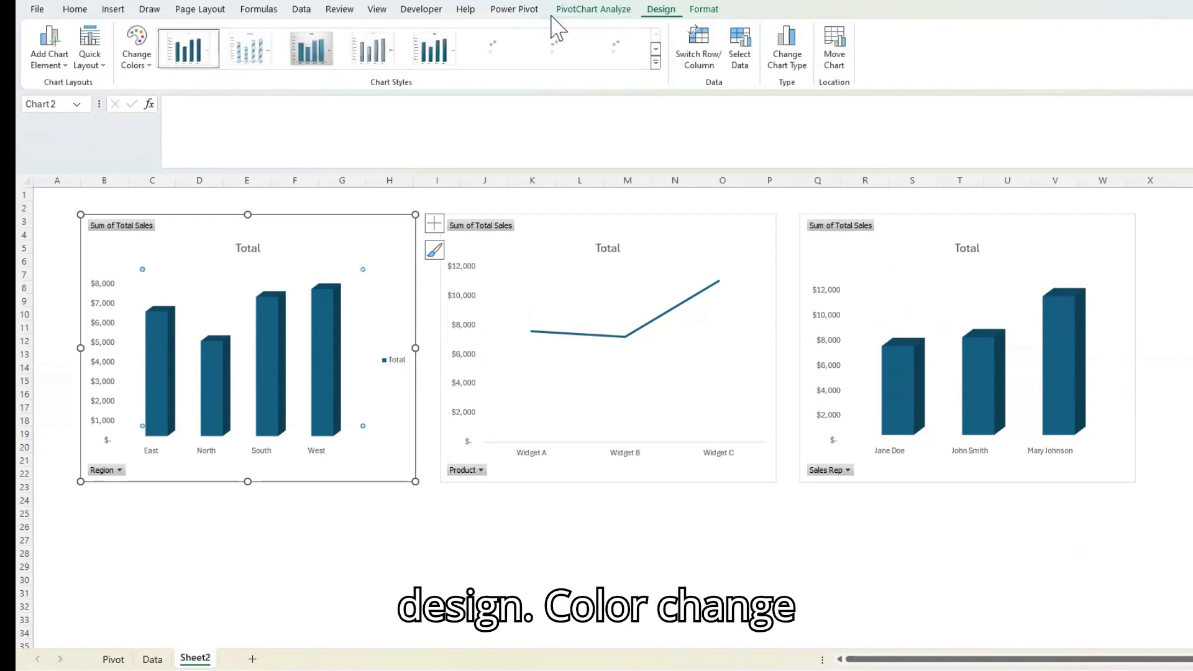
click(128, 43)
scroll(176, 240, down, 5)
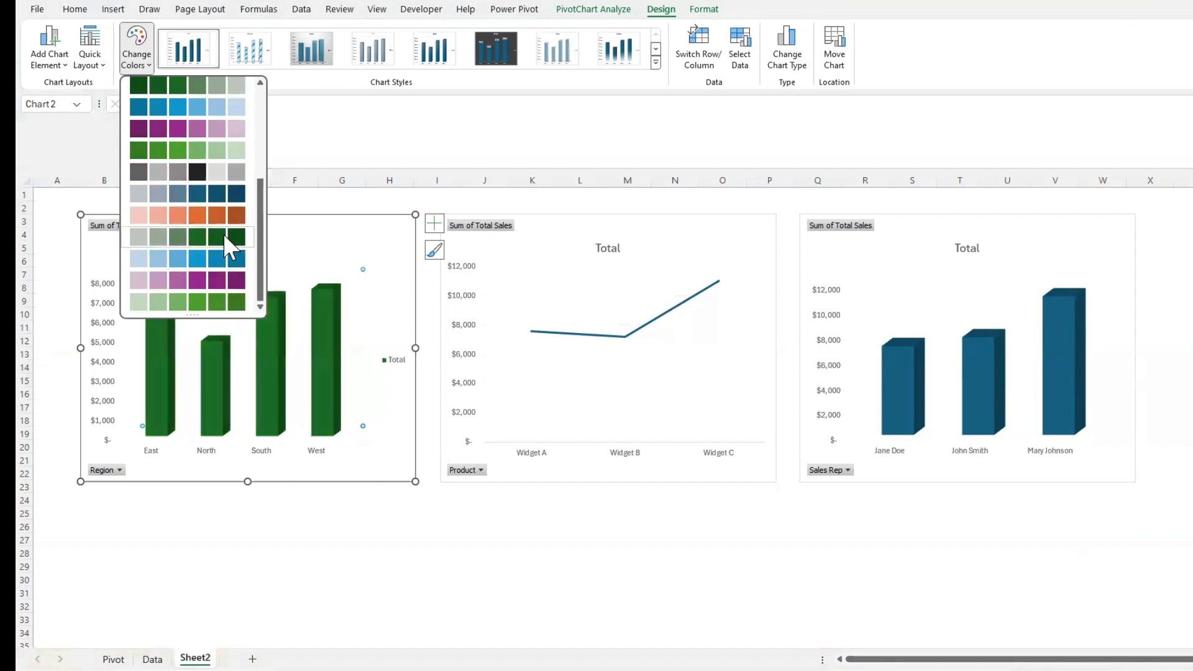
click(217, 301)
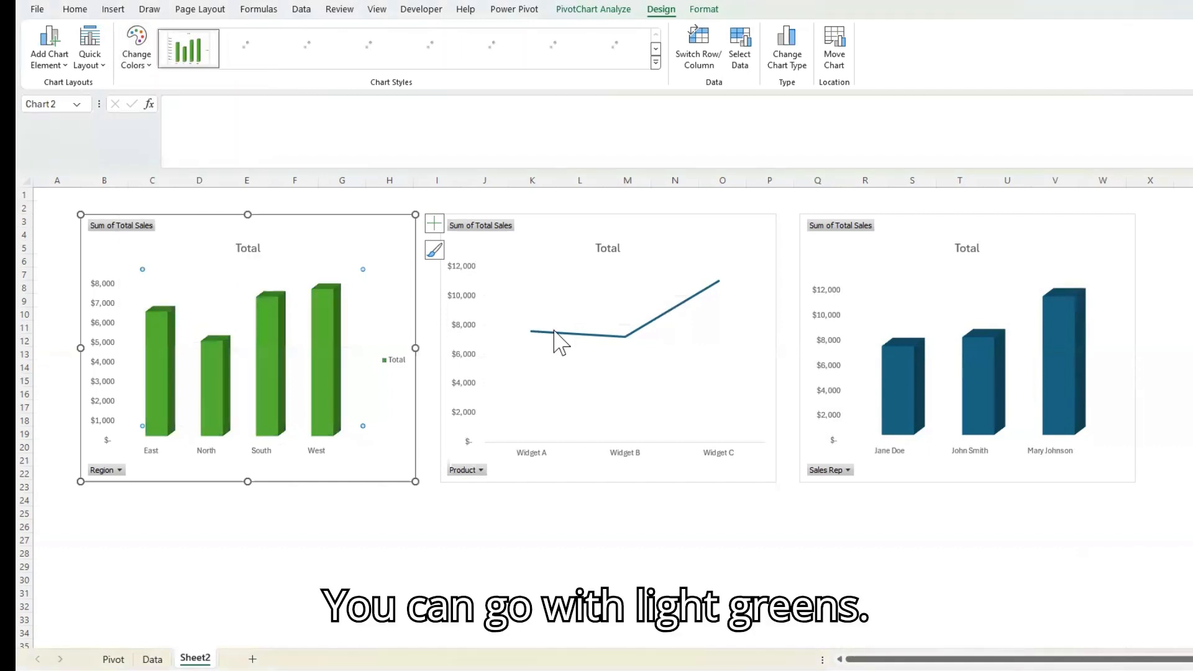
Apply the same light green monochromatic palette to the product line chart and the sales rep column chart
click(764, 323)
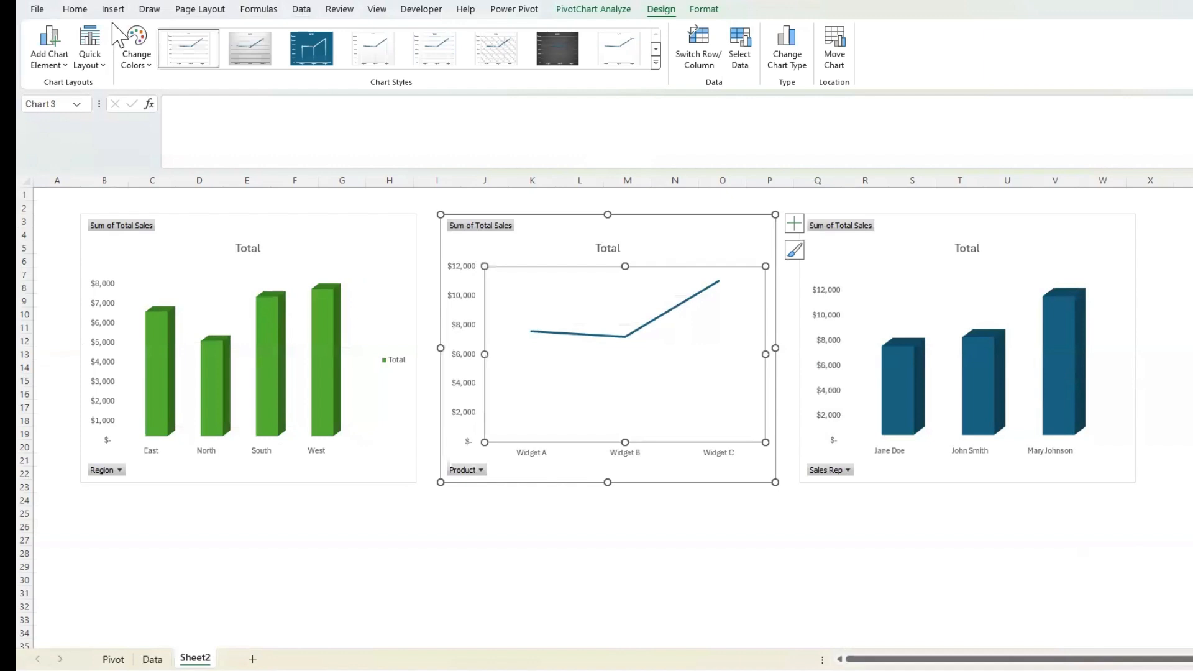
click(137, 47)
scroll(228, 276, down, 2)
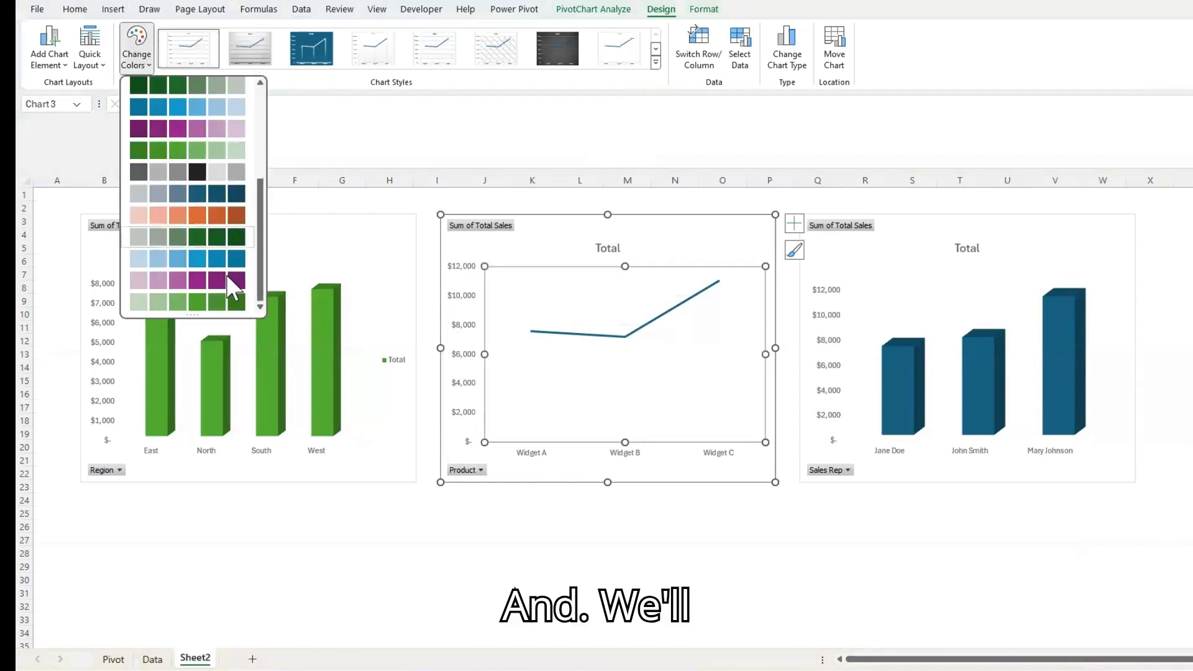
click(230, 320)
click(1072, 248)
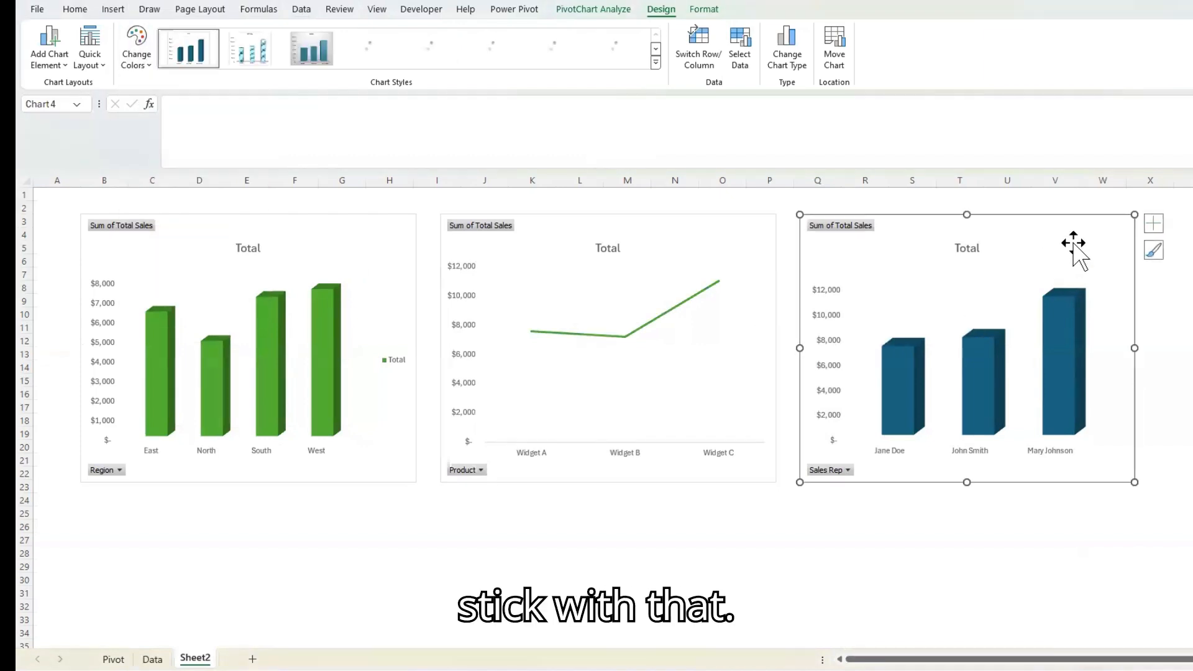
click(140, 56)
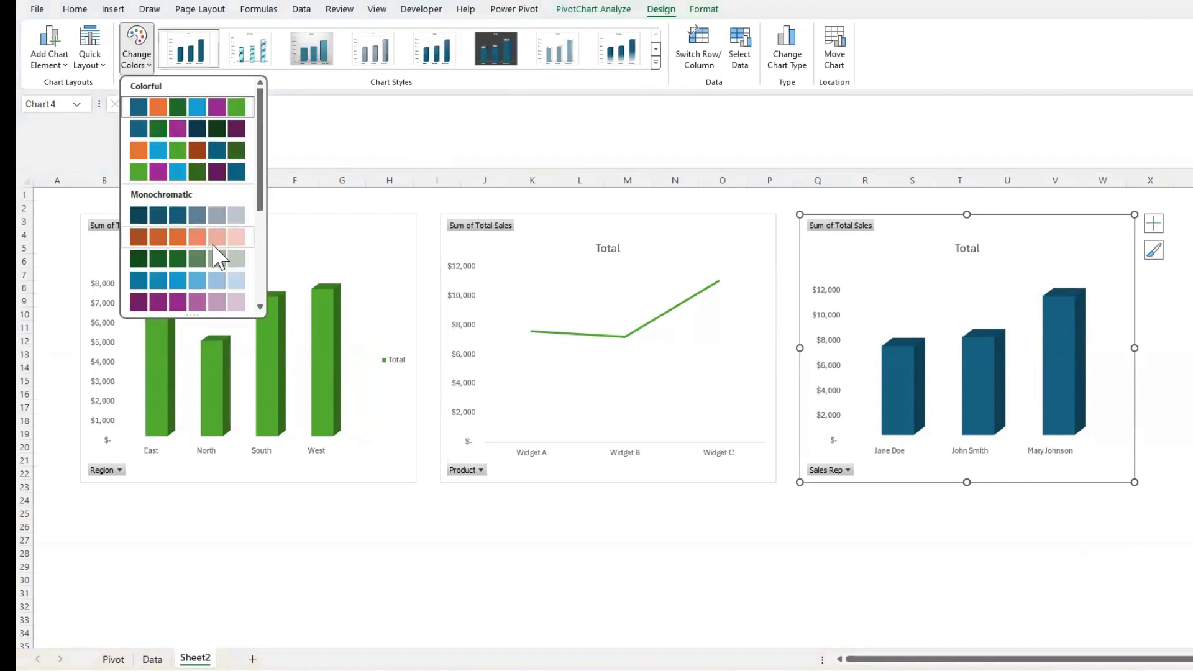
scroll(211, 298, down, 2)
click(214, 306)
click(624, 551)
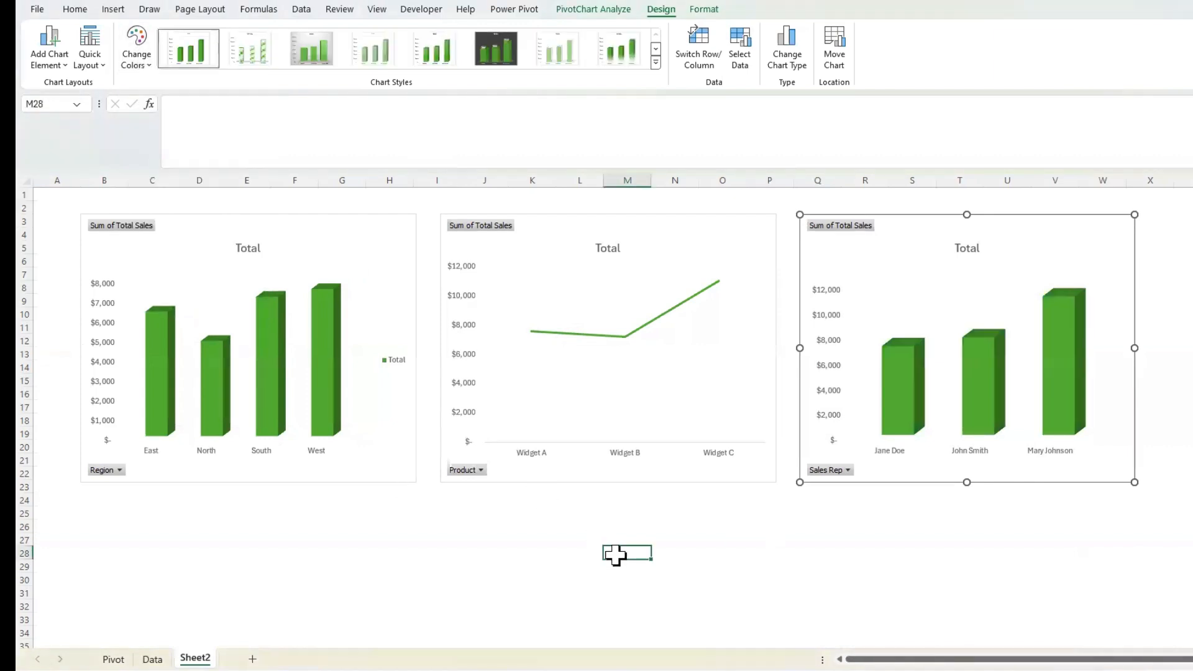
Change the region chart's title to "Total by Region"
click(246, 248)
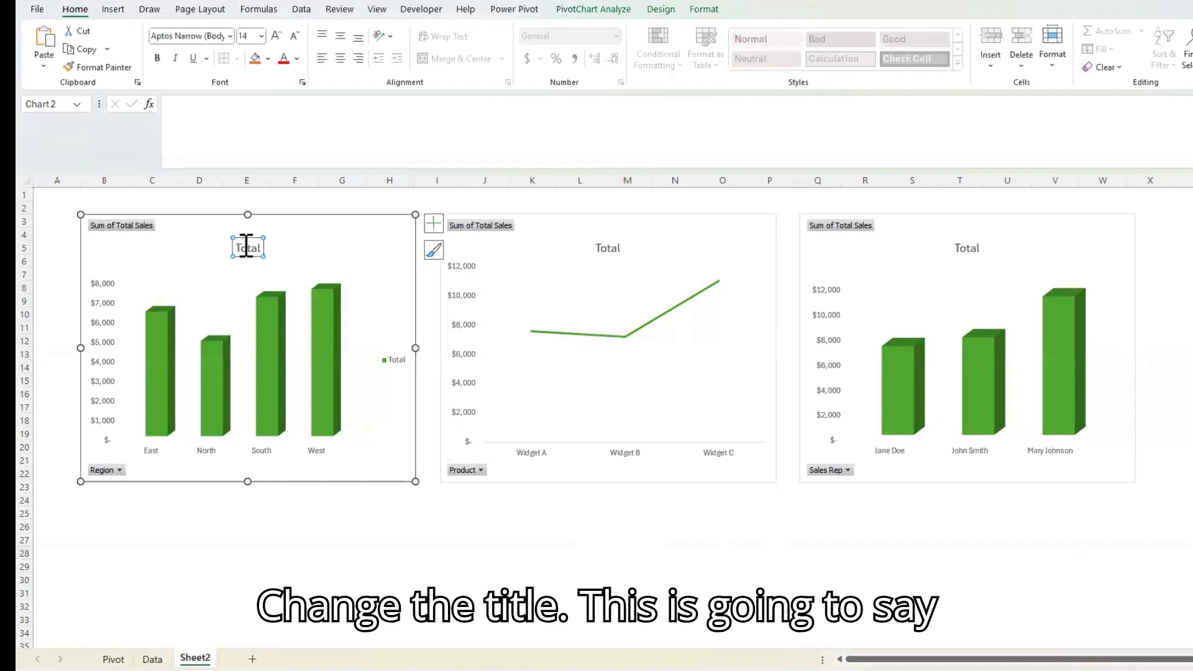
click(260, 246)
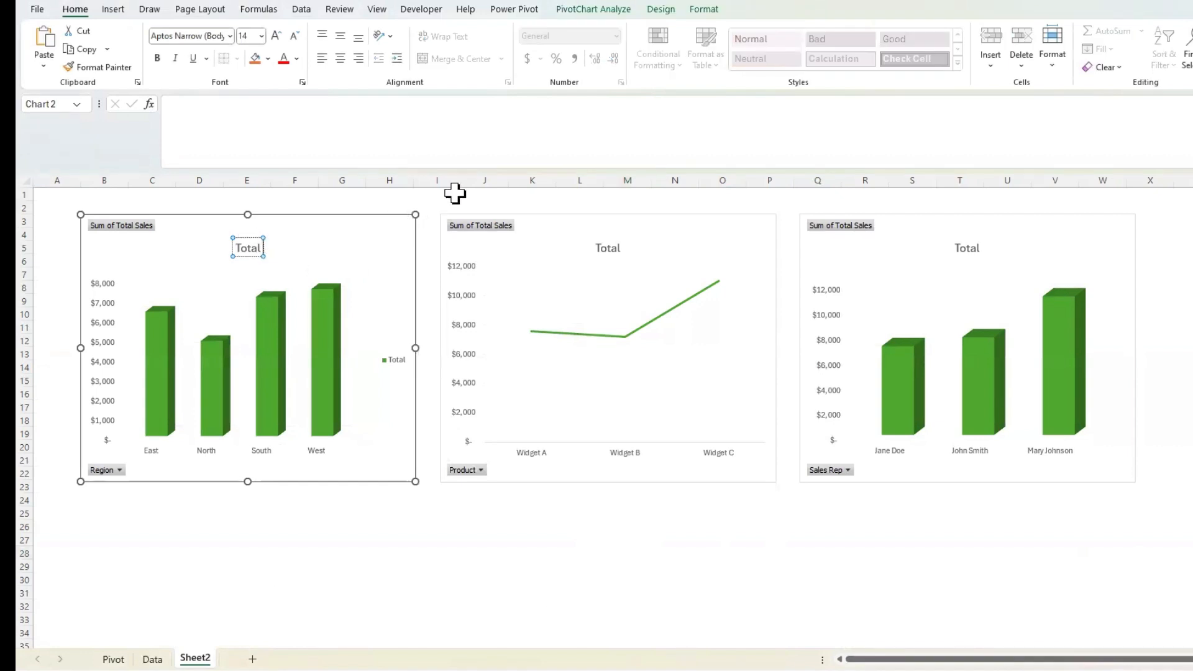
text(by Reguion)
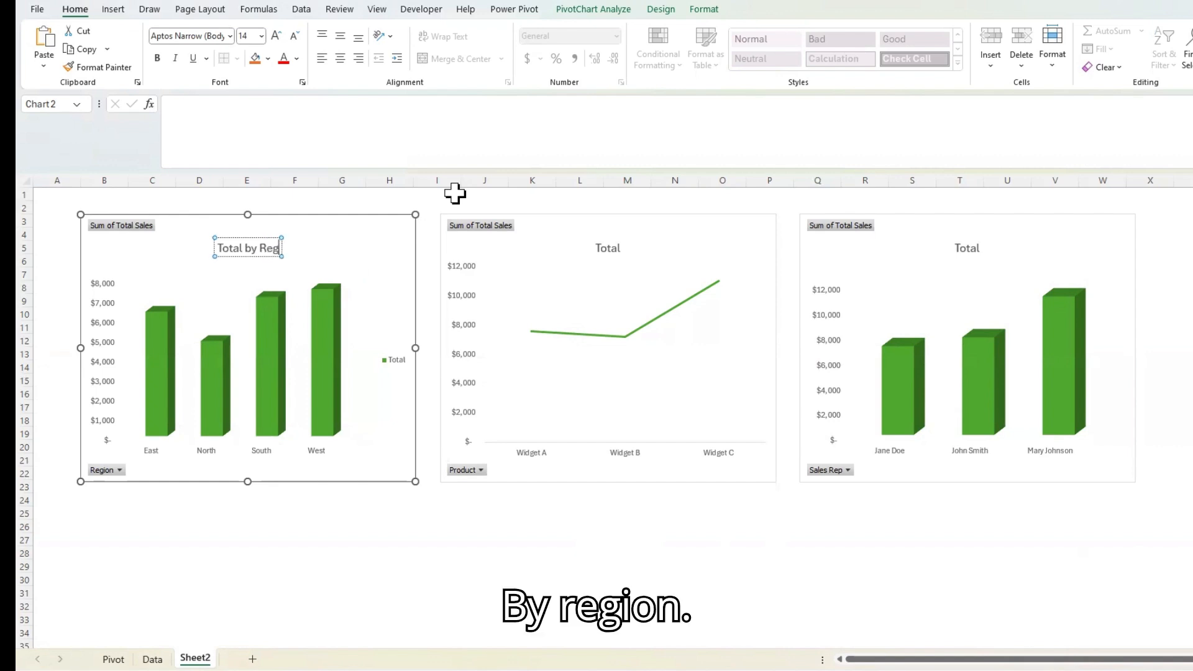
key(BackSpace)
key(BackSpace)
key(BackSpace)
key(BackSpace)
text(ion)
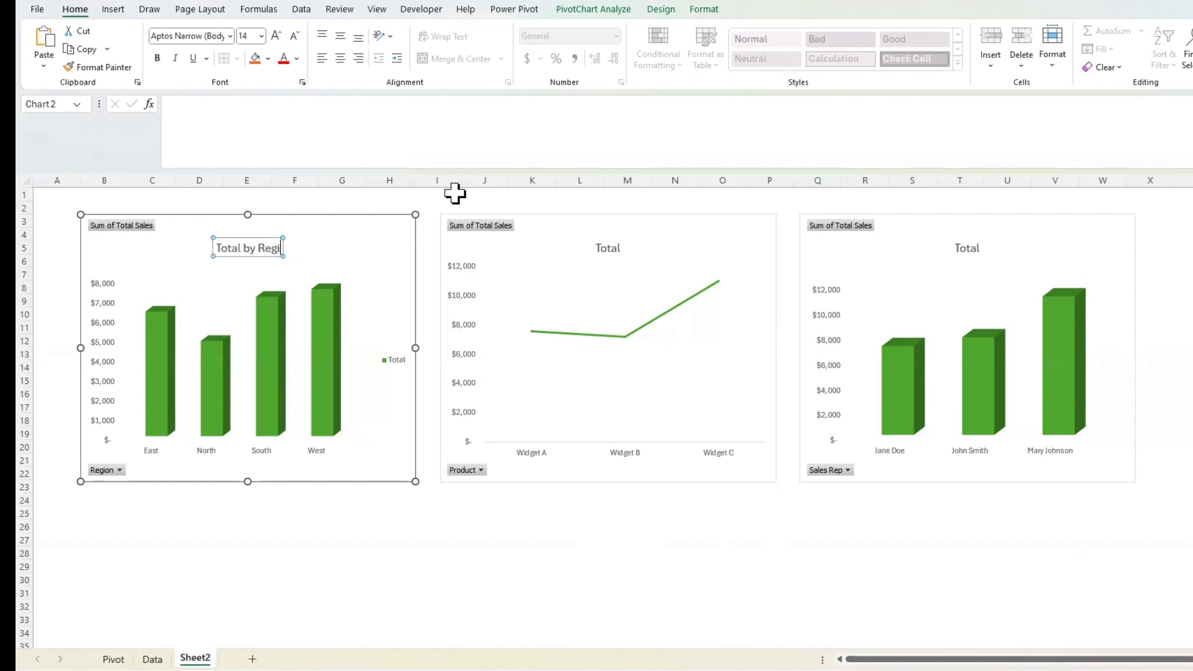
Change the product line chart's title to "Total by Product"
click(630, 255)
click(621, 245)
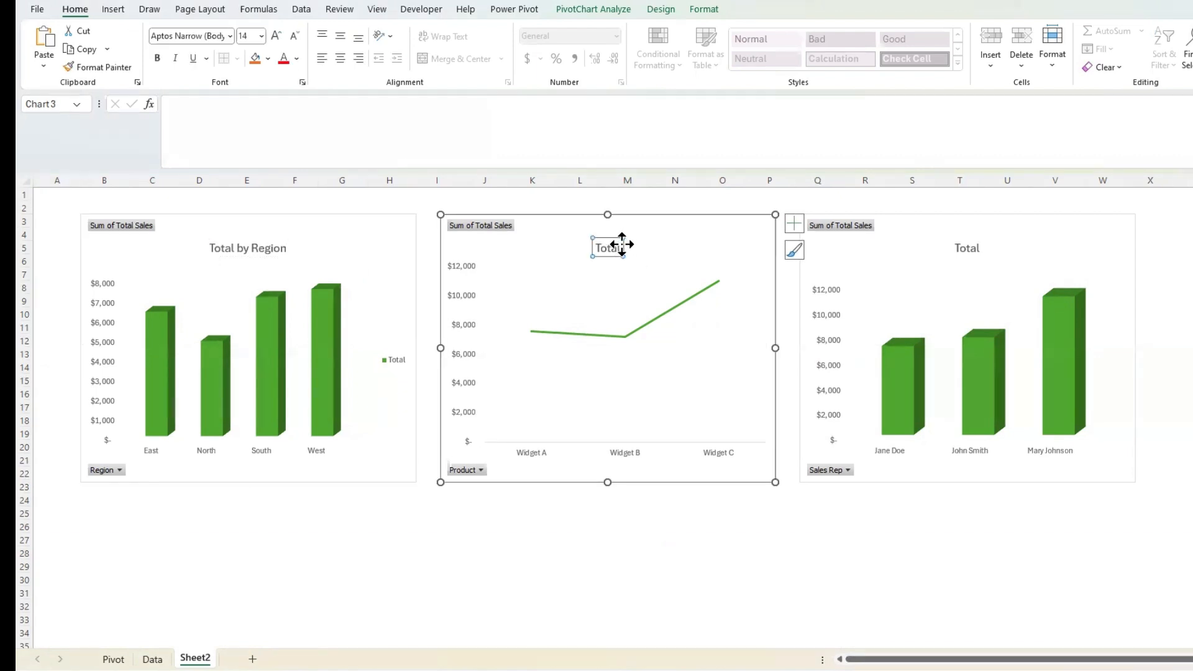
click(611, 248)
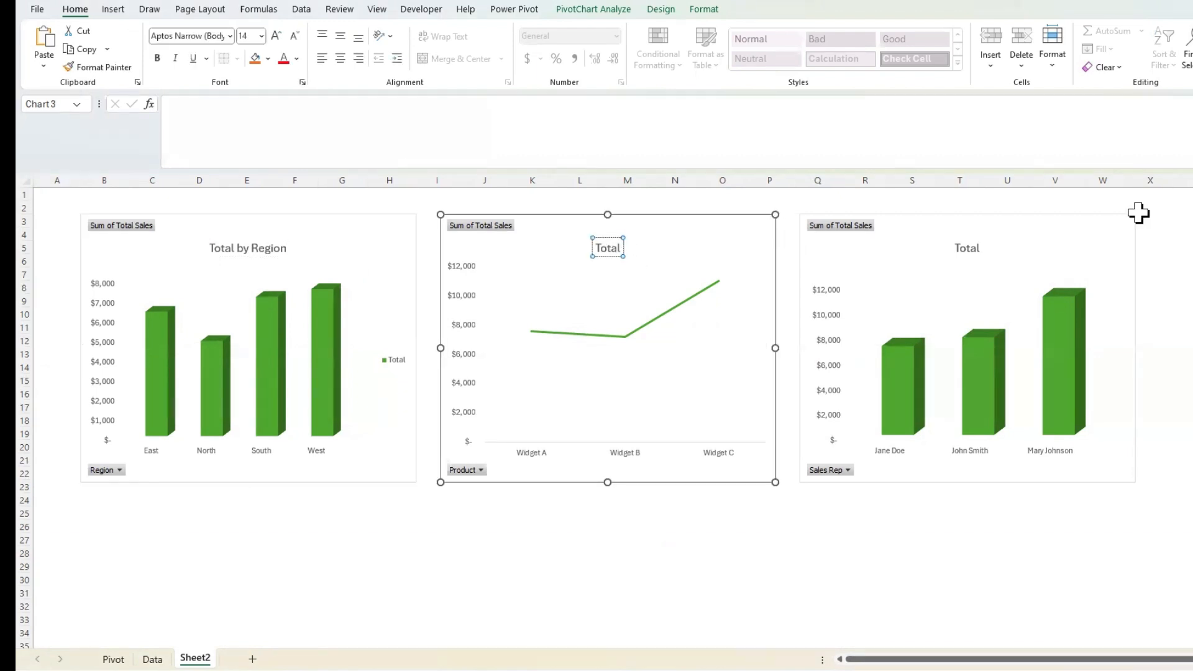
text(by Pr)
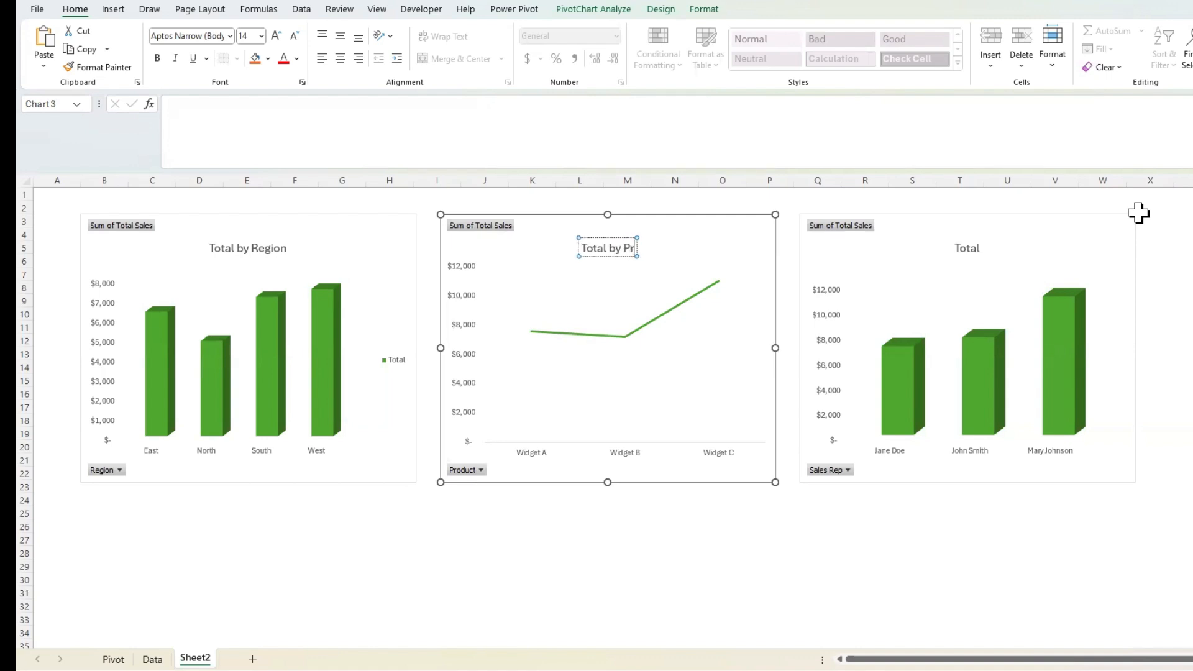
text(oduct)
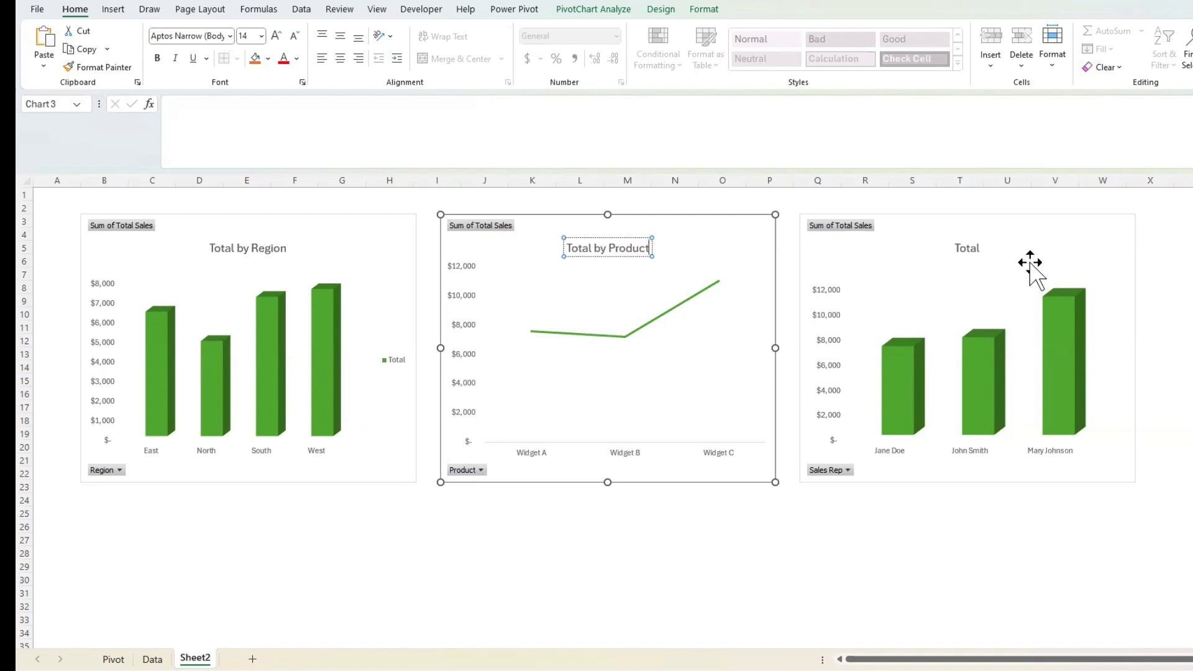
Change the sales rep chart's title to "Total Sales Rep" and deselect the chart
click(1000, 261)
click(978, 247)
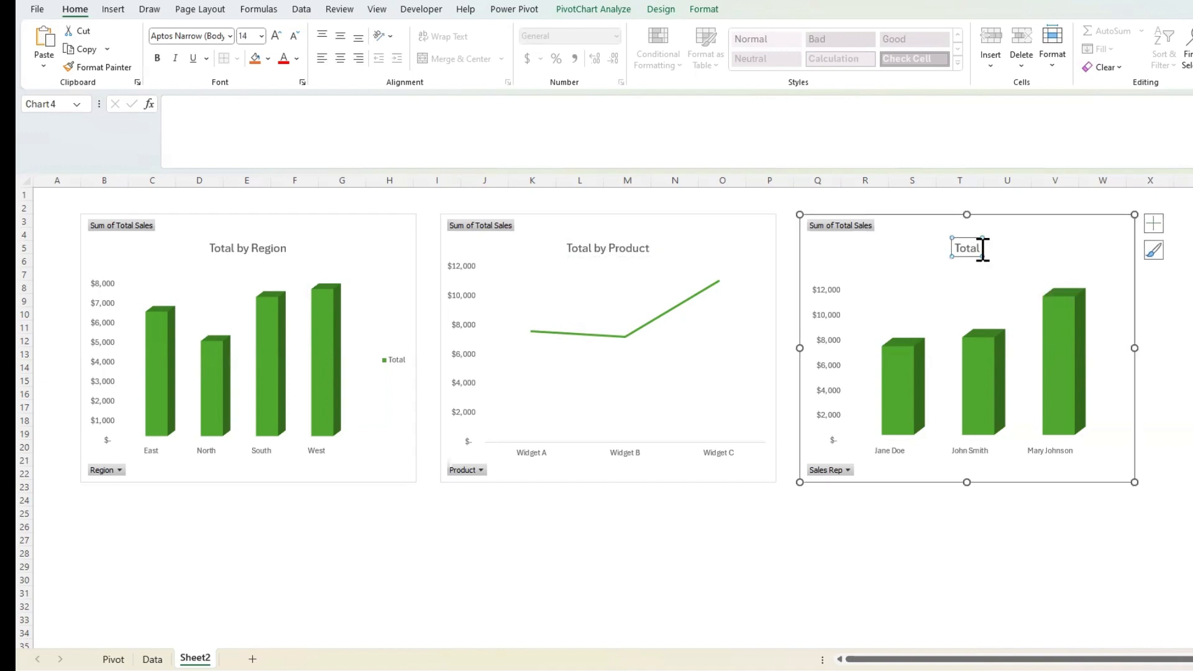
double_click(976, 248)
click(978, 248)
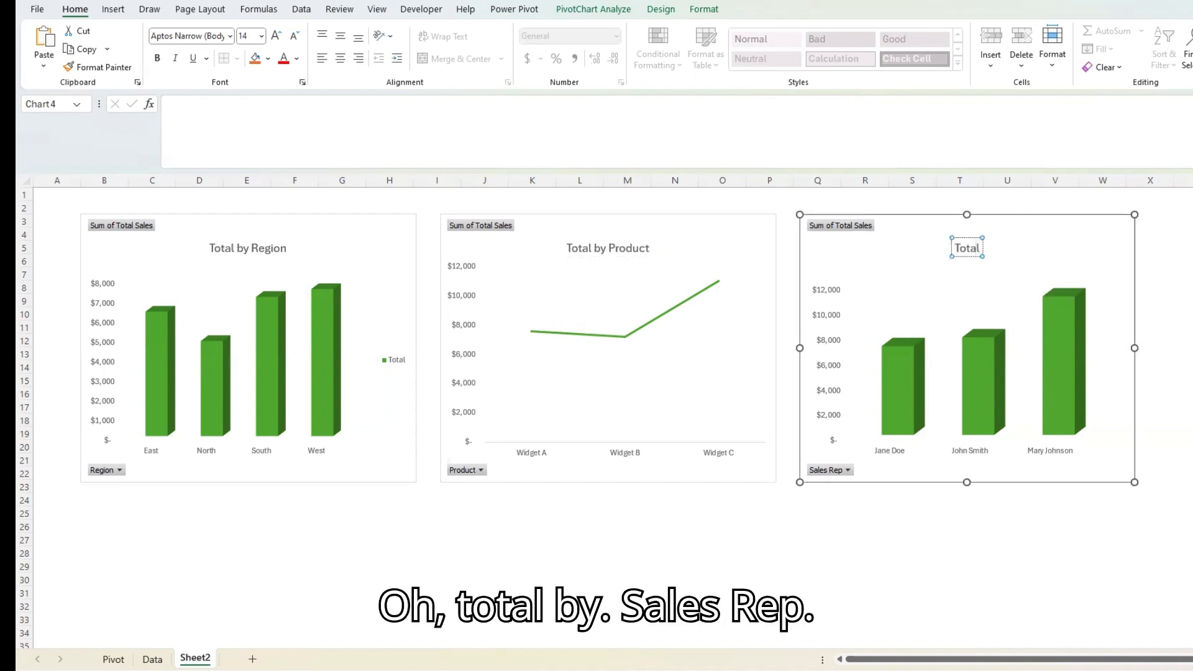
text(Sales Rep)
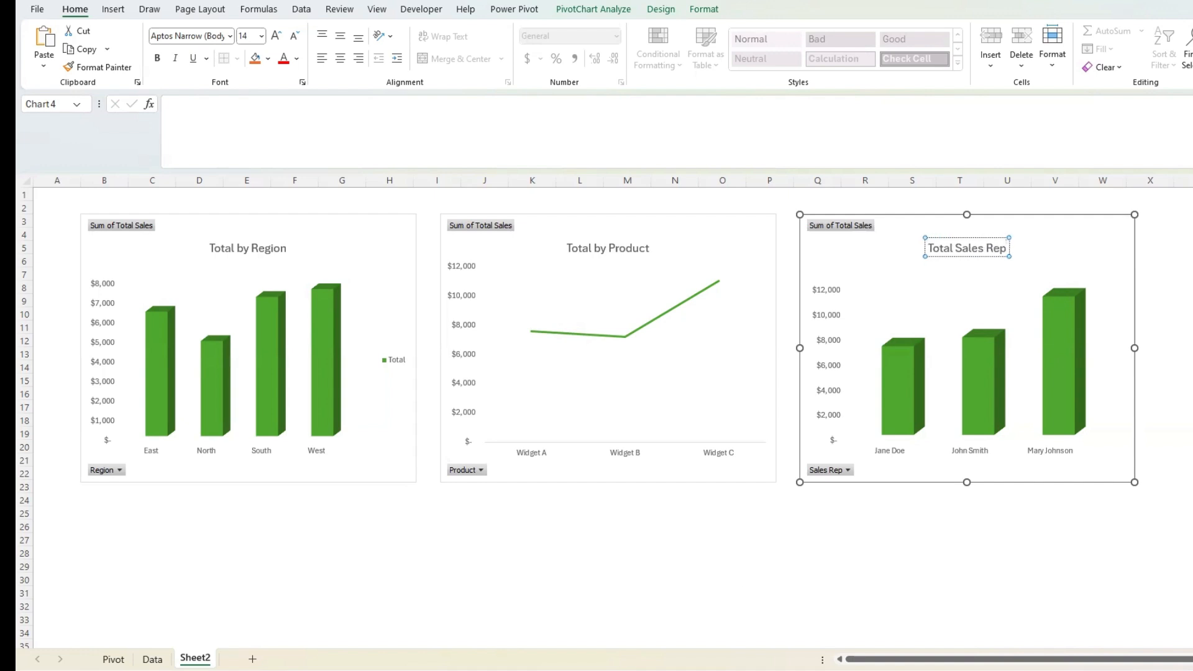
key(Escape)
key(Escape)
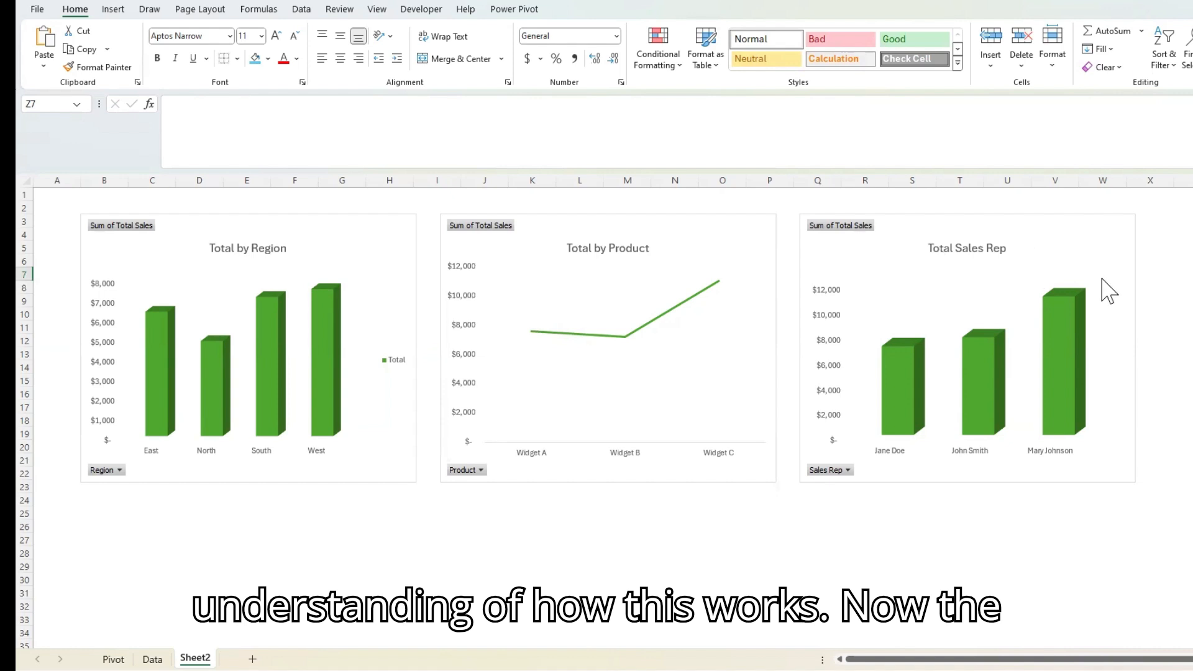
Move the Data sheet ahead of the Pivot sheet and set the 1/4/2023 unit price in G7 to 50
click(113, 659)
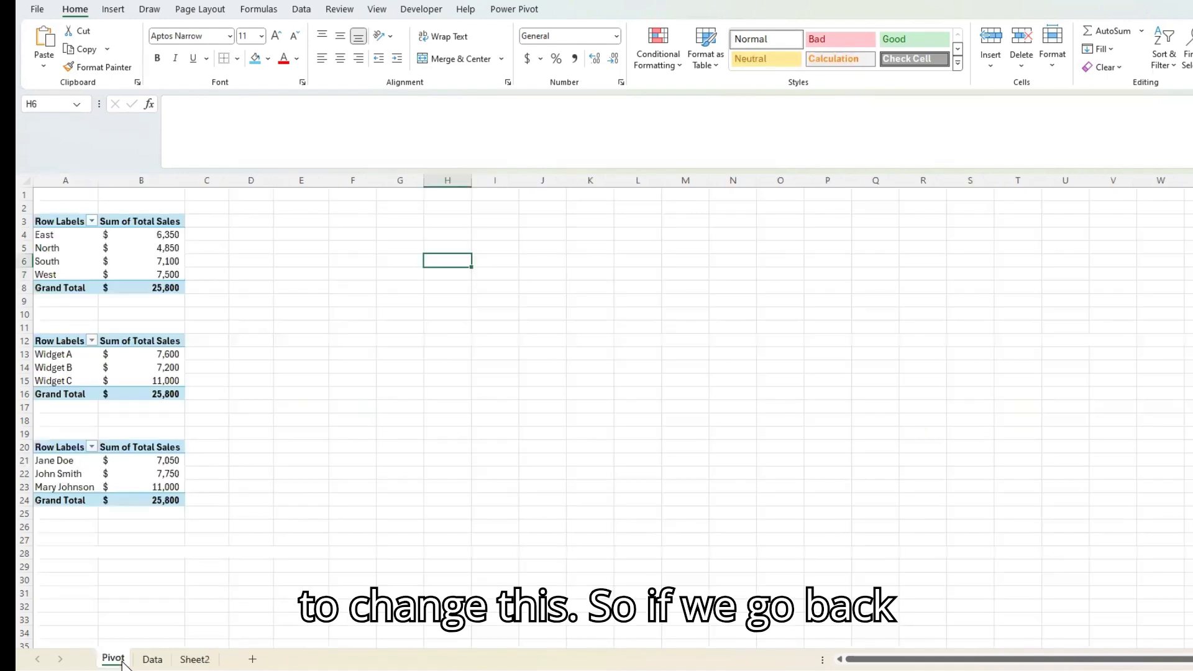
drag(144, 663, 115, 665)
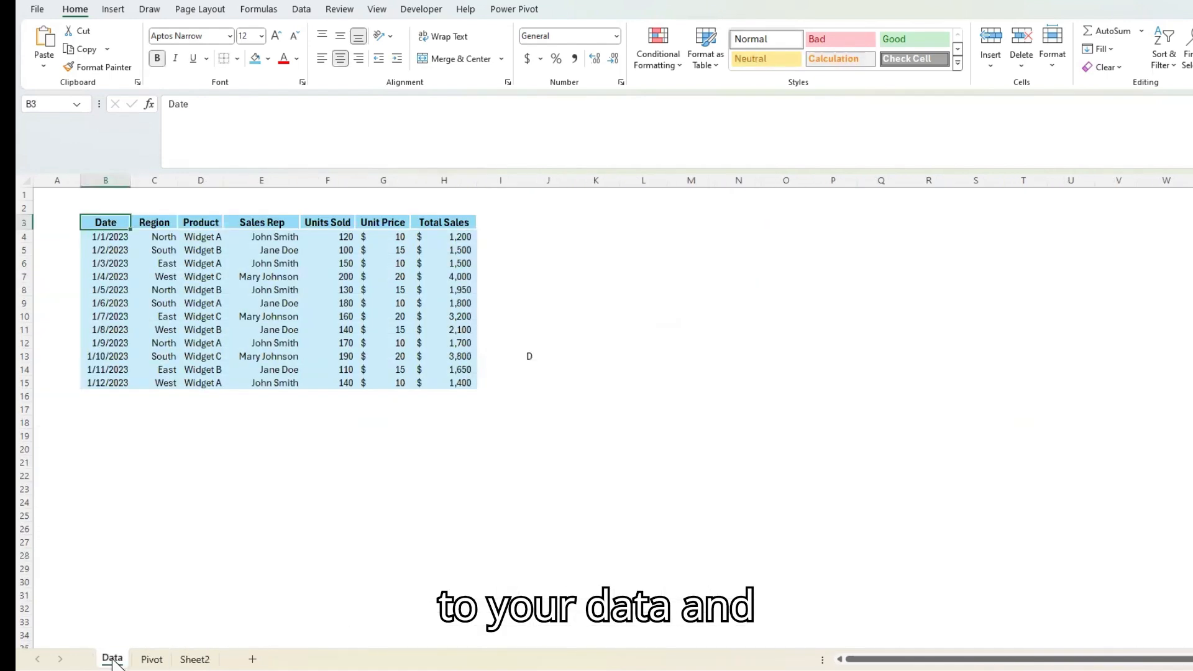
click(384, 276)
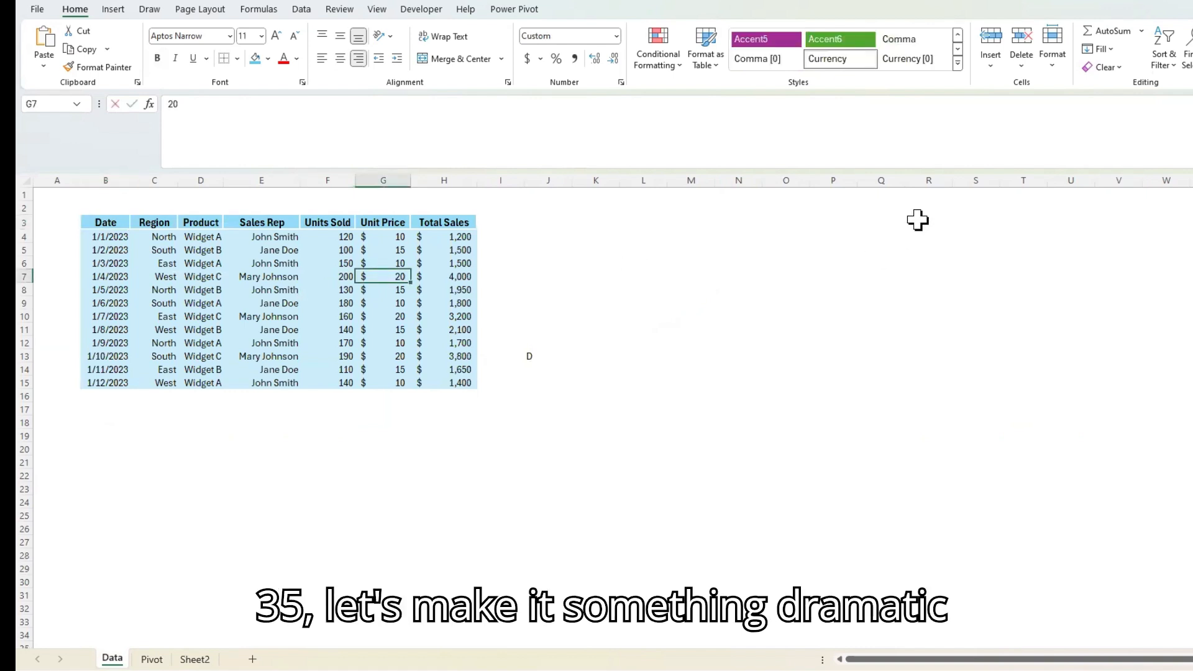
text(30)
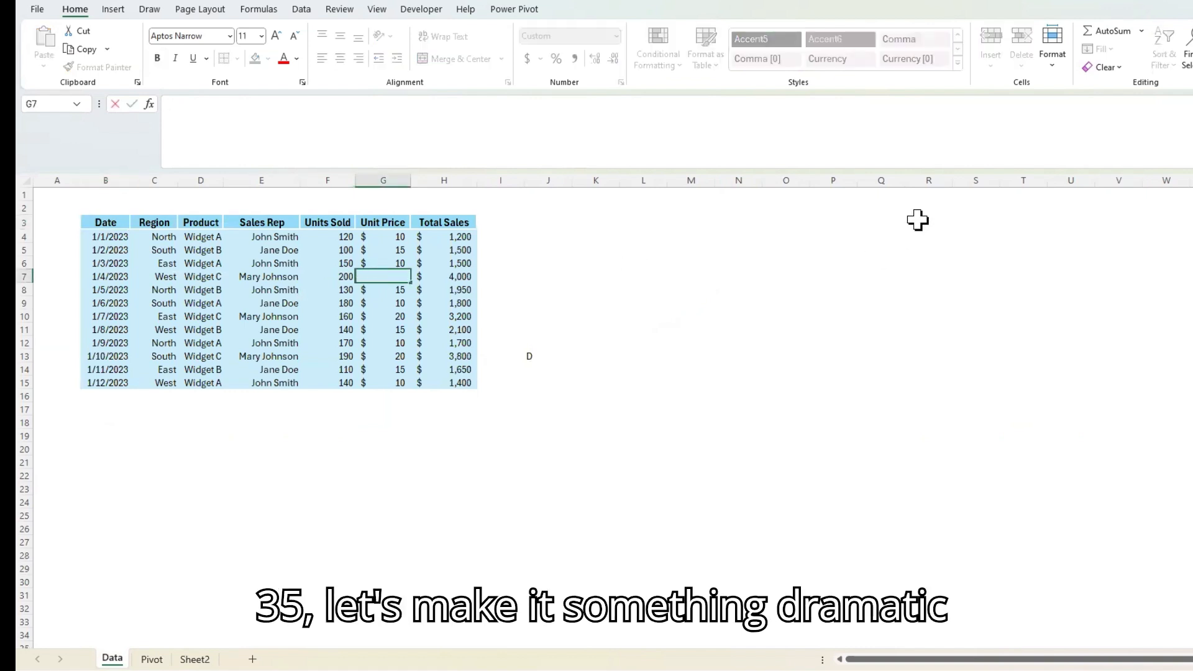
text(50)
key(Return)
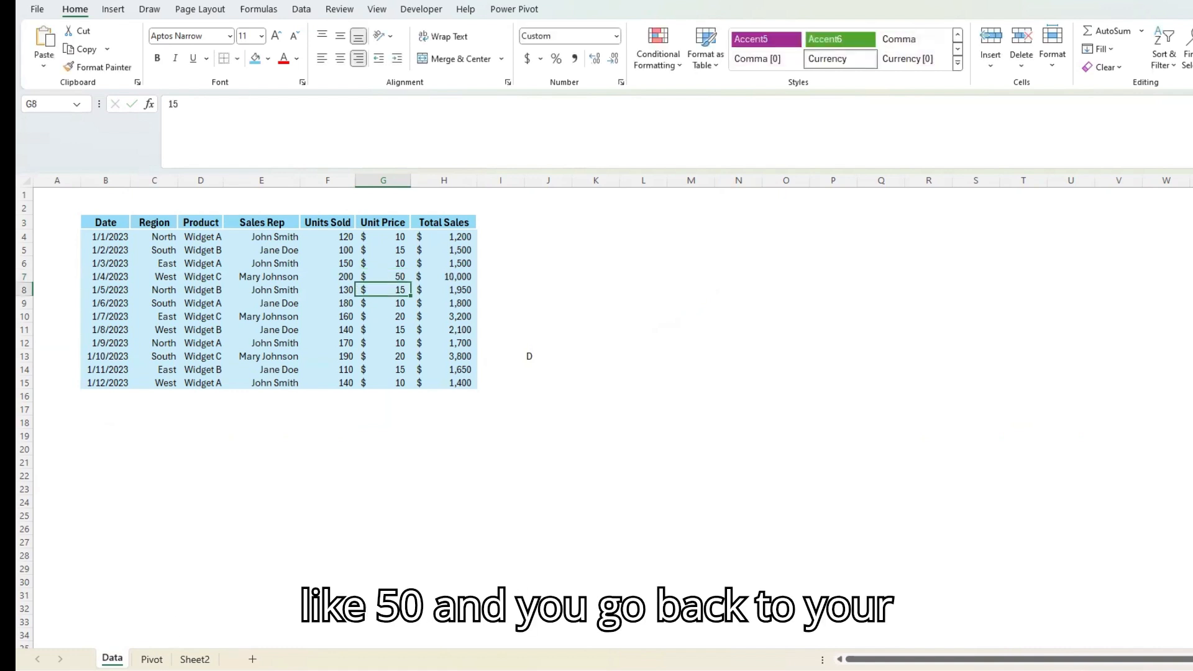
Refresh the product PivotTable on the Pivot sheet so it picks up the changed unit price
click(195, 659)
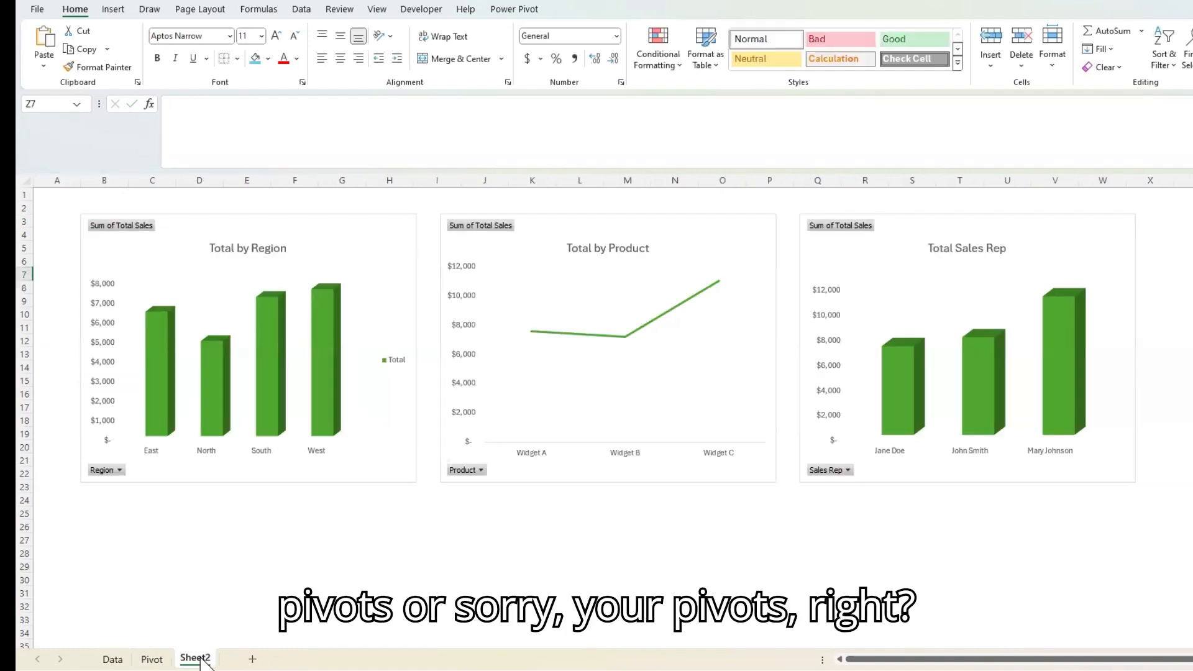
click(152, 659)
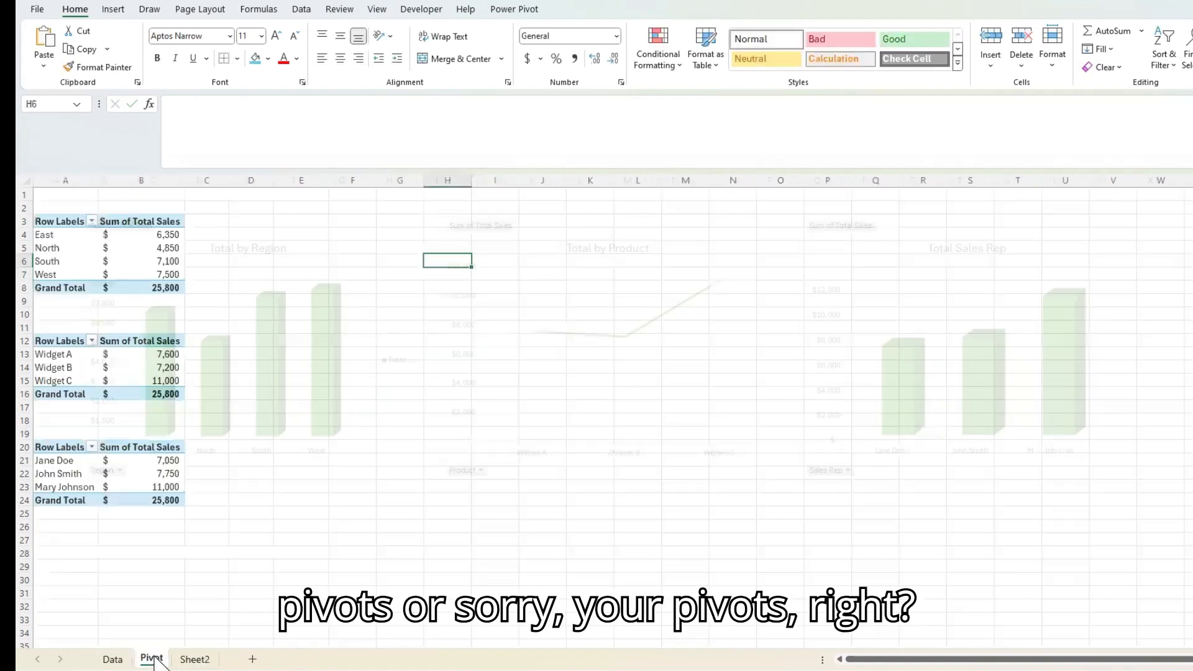
click(128, 367)
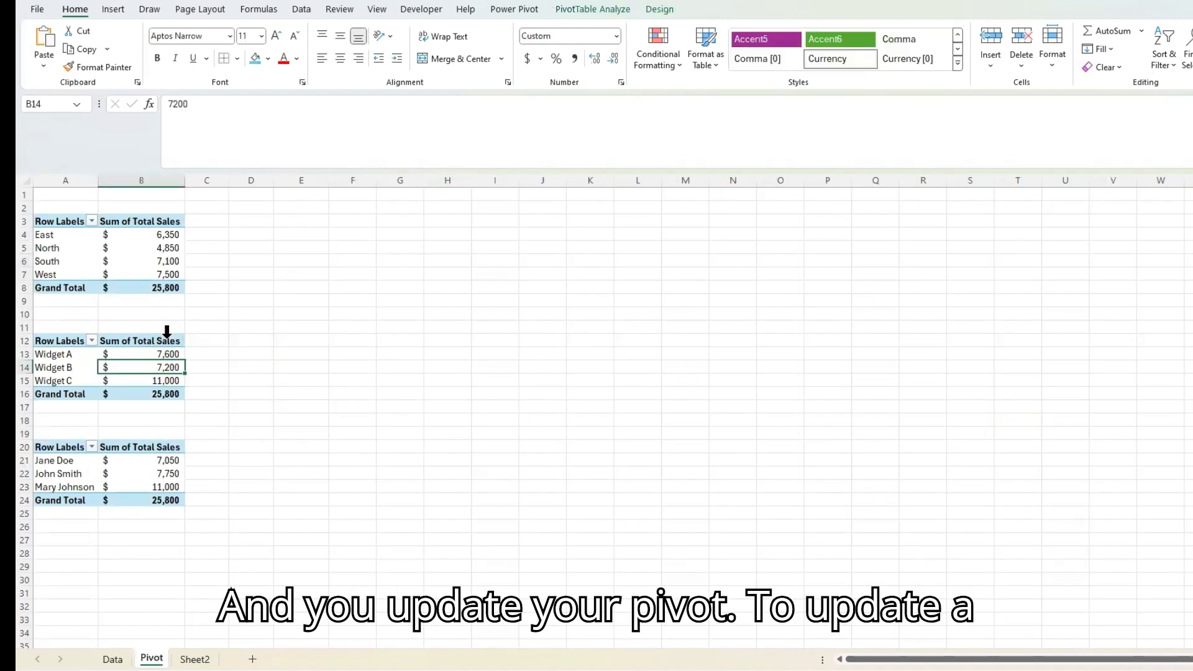
right_click(146, 367)
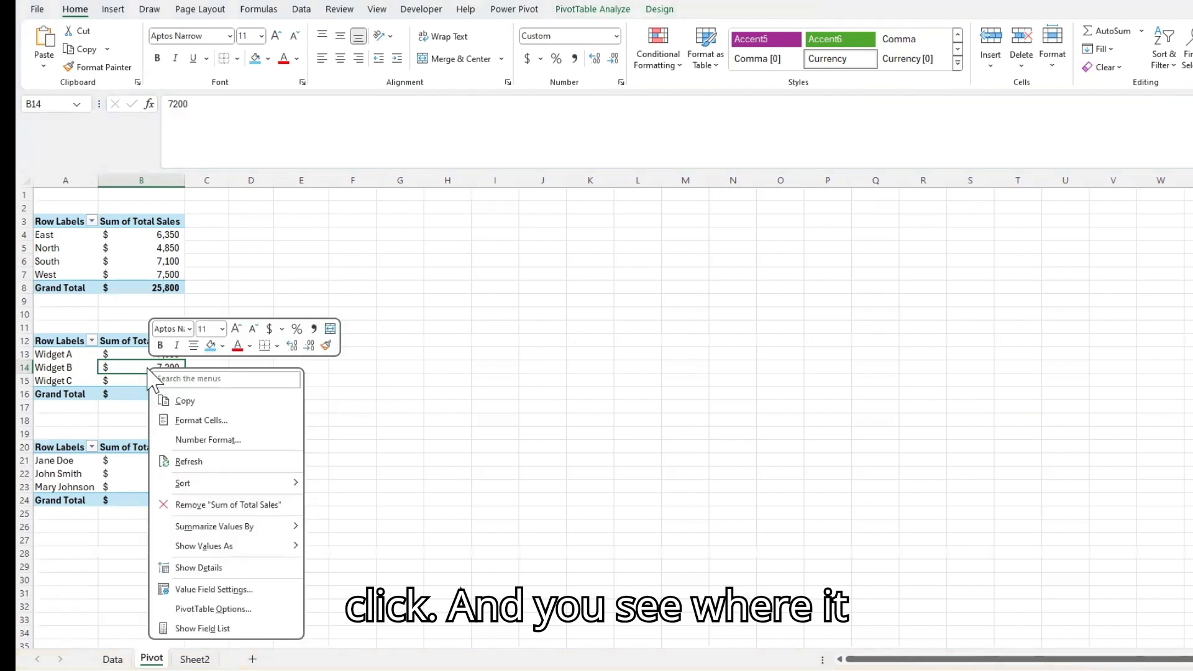
click(216, 461)
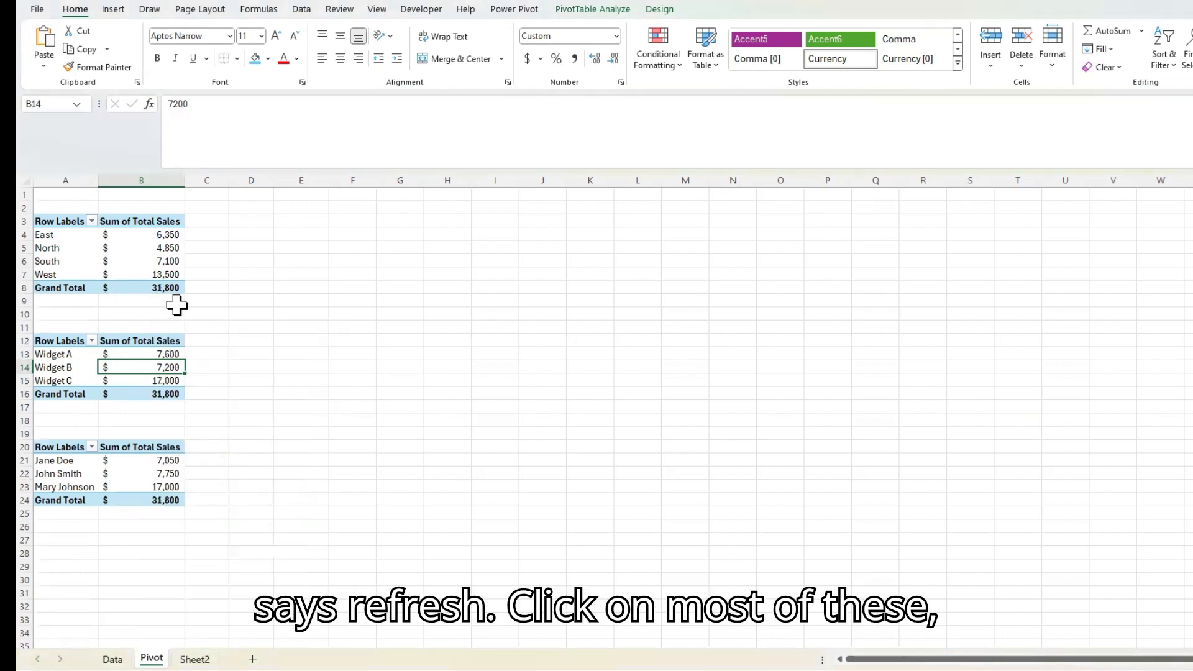
Refresh the region PivotTable as well and check the charts on Sheet2
click(155, 247)
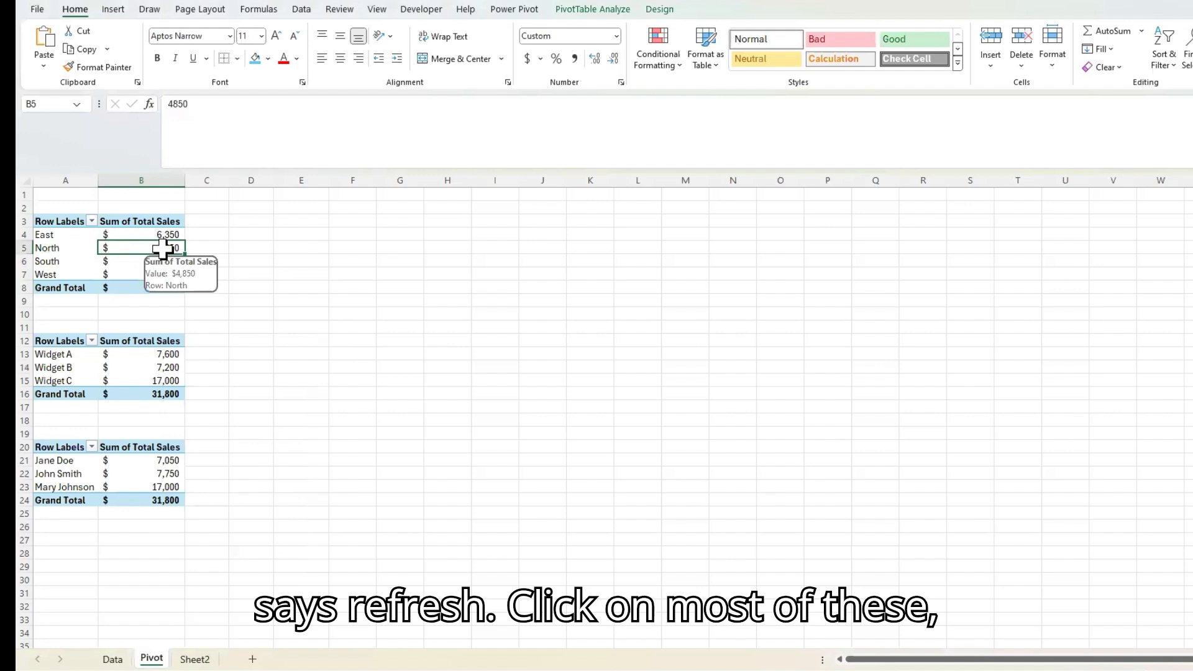
right_click(164, 248)
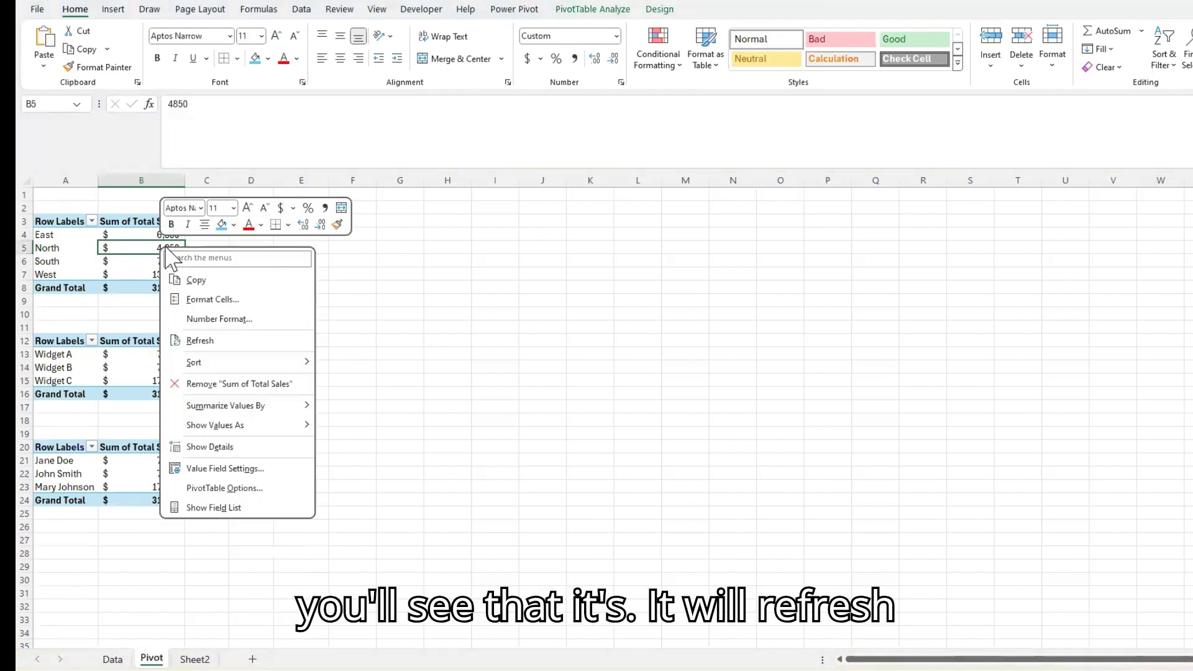
click(211, 340)
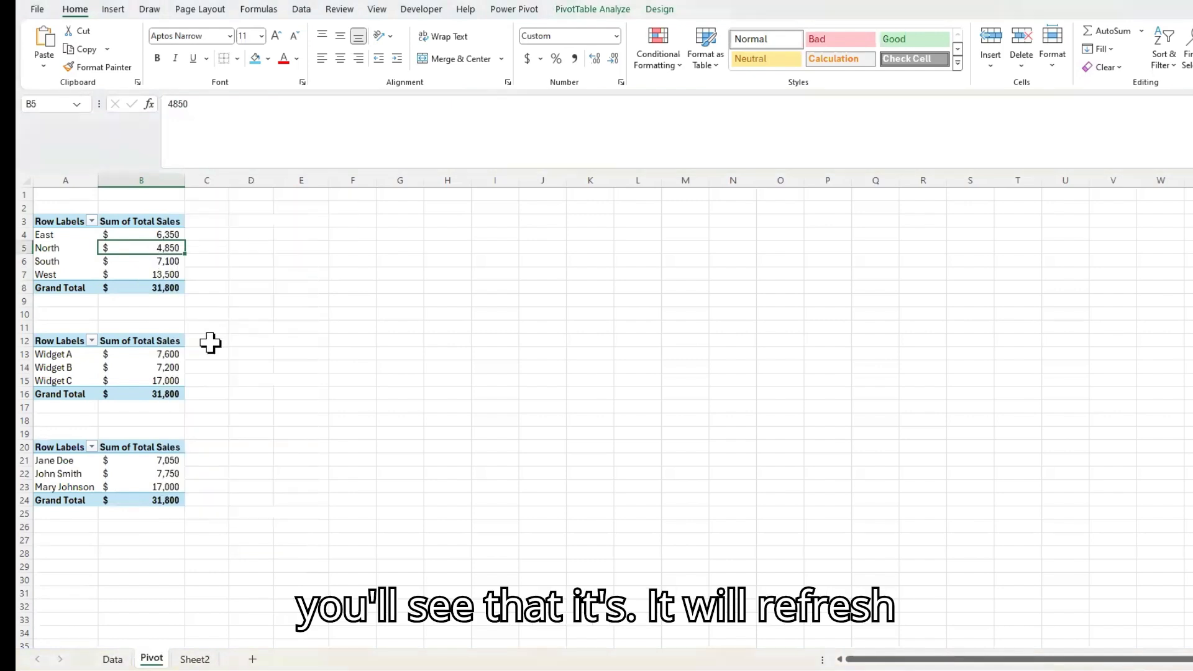
click(197, 661)
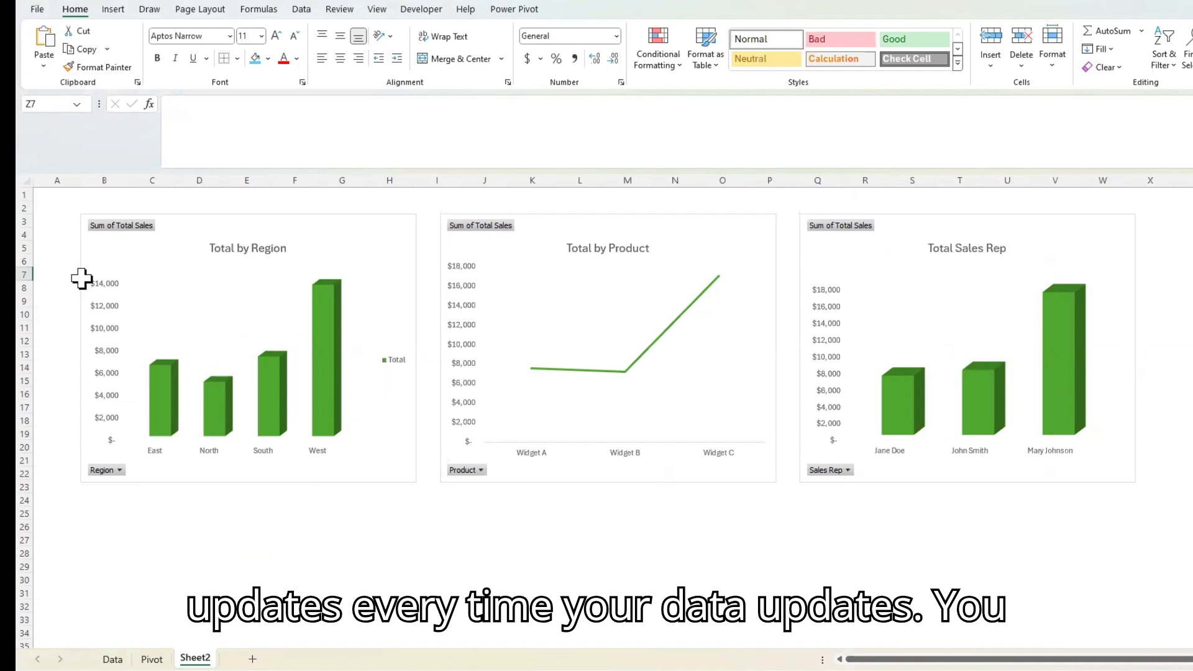
Inspect the Total Sales formulas in the Data sheet, then review the PivotTables and the charts on Sheet2
click(108, 662)
click(454, 248)
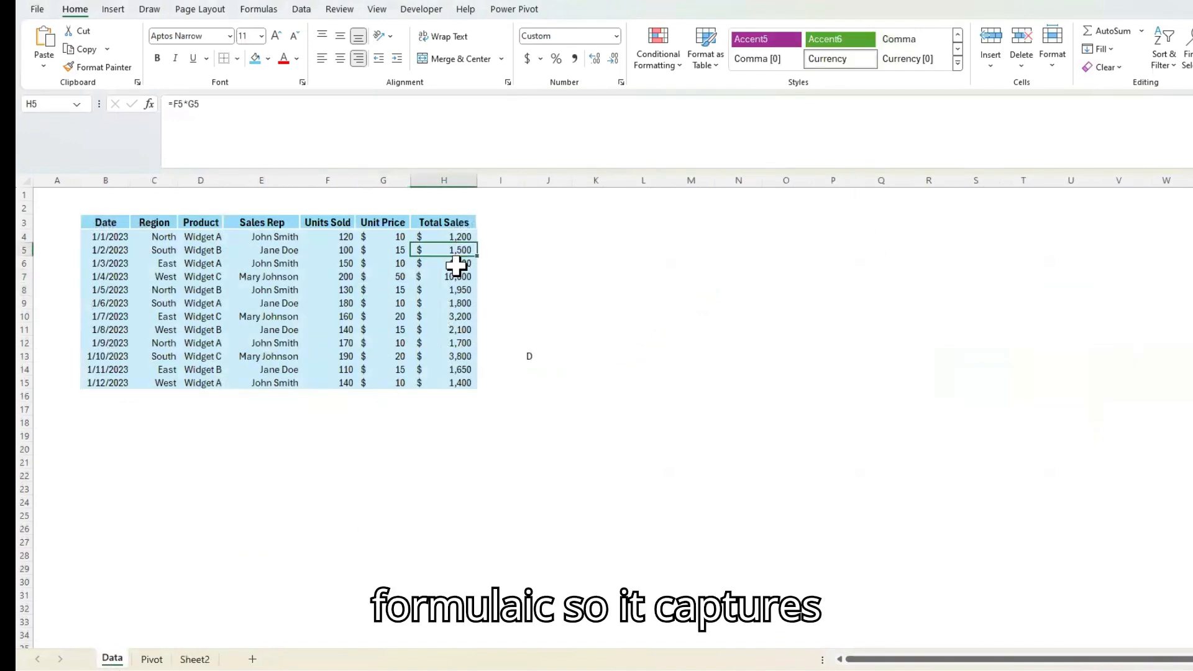
click(446, 290)
click(153, 662)
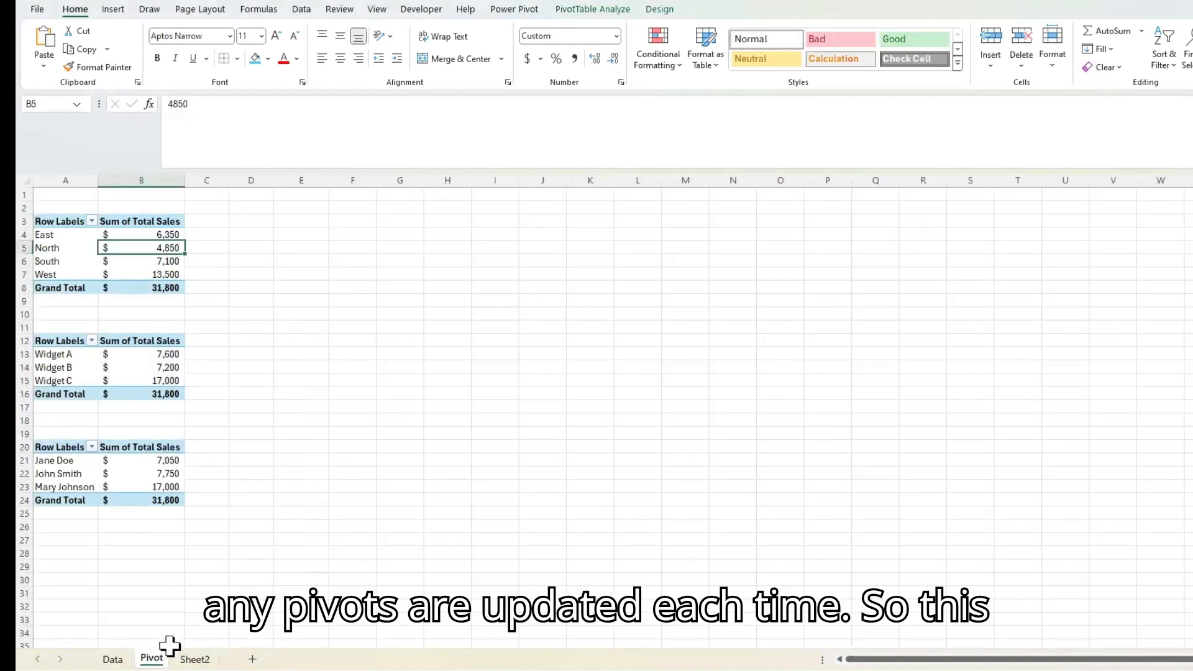
click(195, 660)
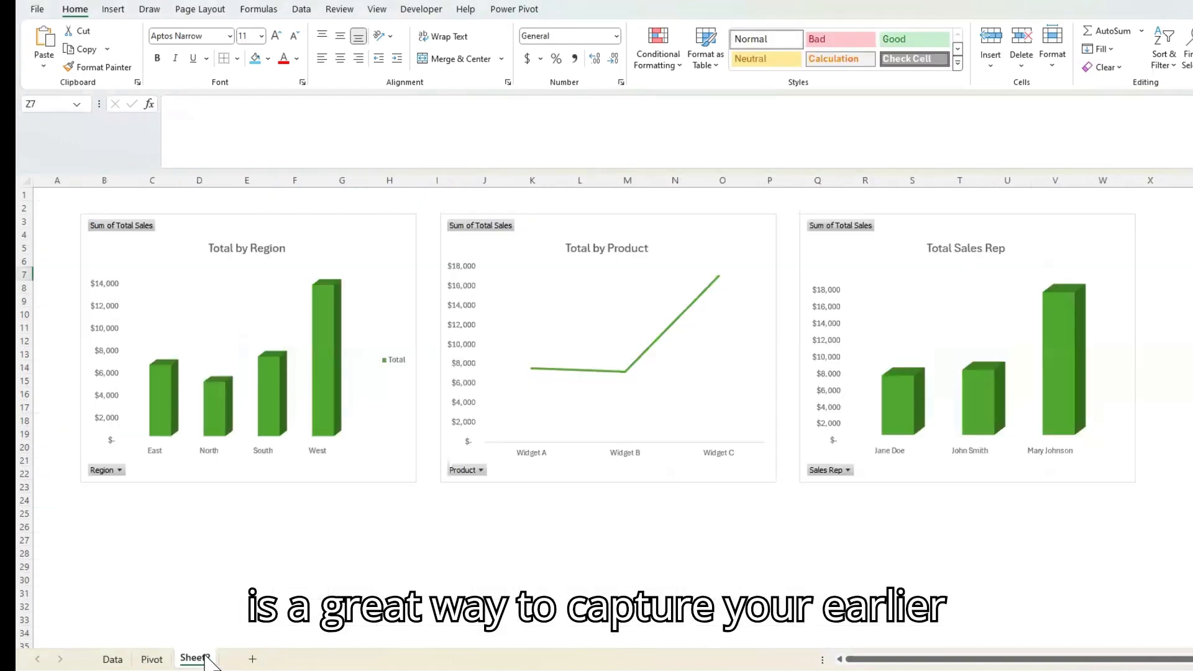